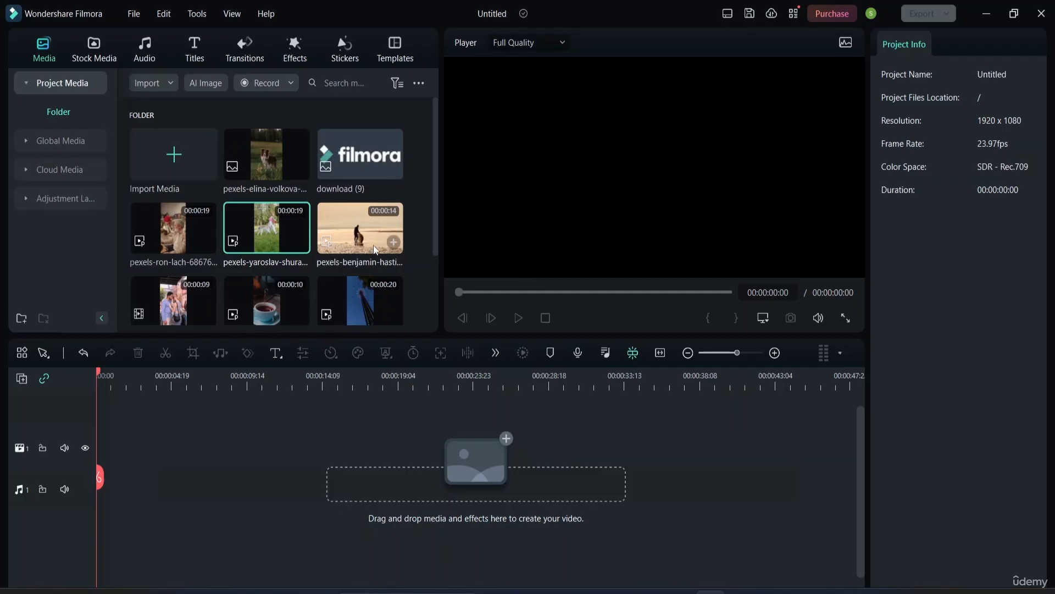
Step: Place the pexels-benjamin beach clip at the start of the first video track and show its basic video properties
{"action": "left_click_drag", "start_coordinate": [375, 249], "coordinate": [95, 472]}
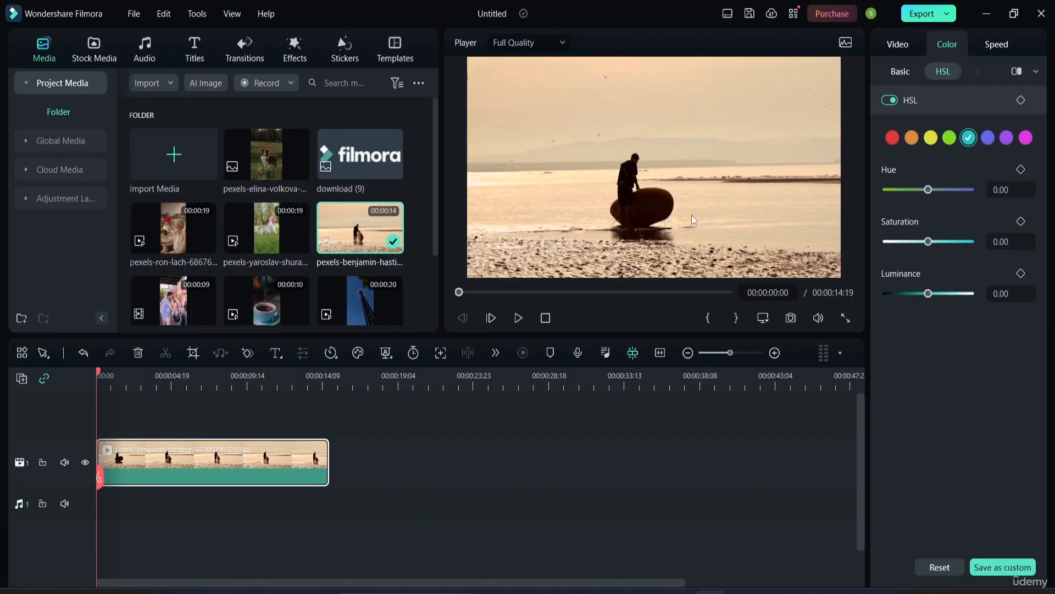
{"action": "left_click", "coordinate": [900, 47]}
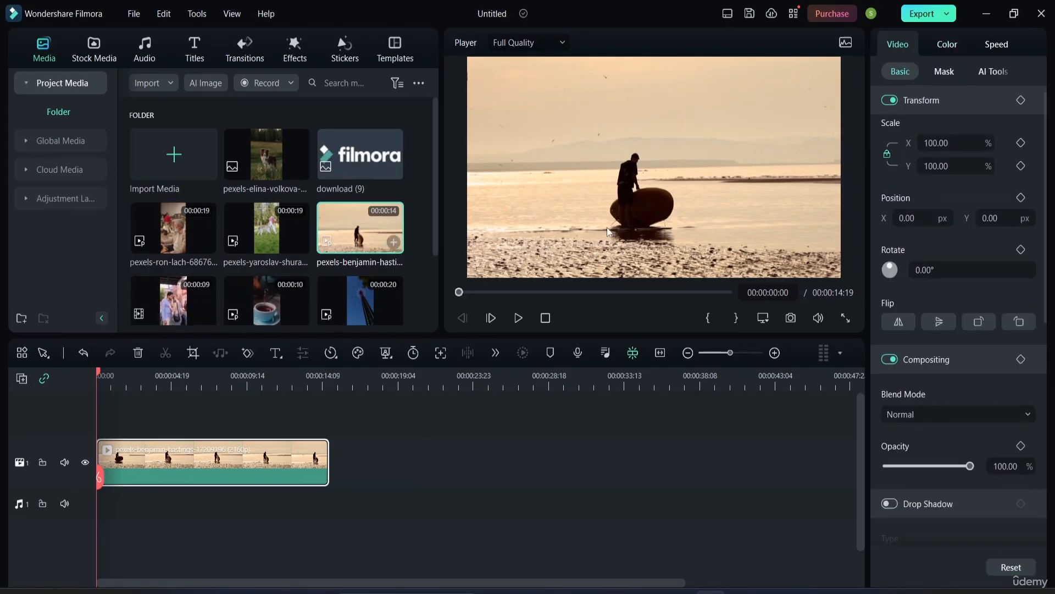
Step: Browse the plain text and 3D title presets and download the 3D Text Puffy Rubber title
{"action": "left_click", "coordinate": [194, 52]}
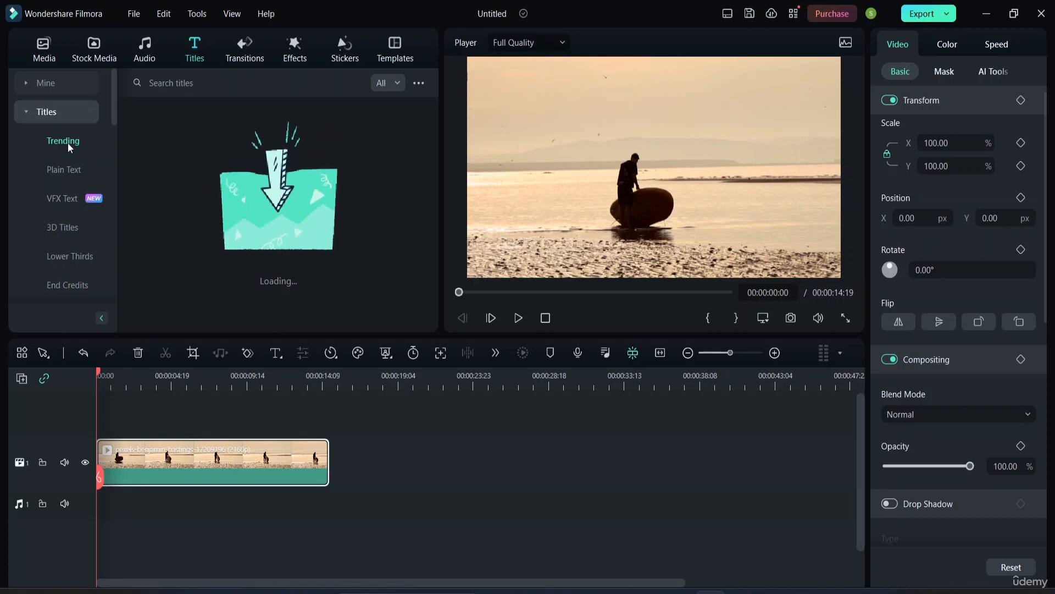
{"action": "left_click", "coordinate": [68, 164]}
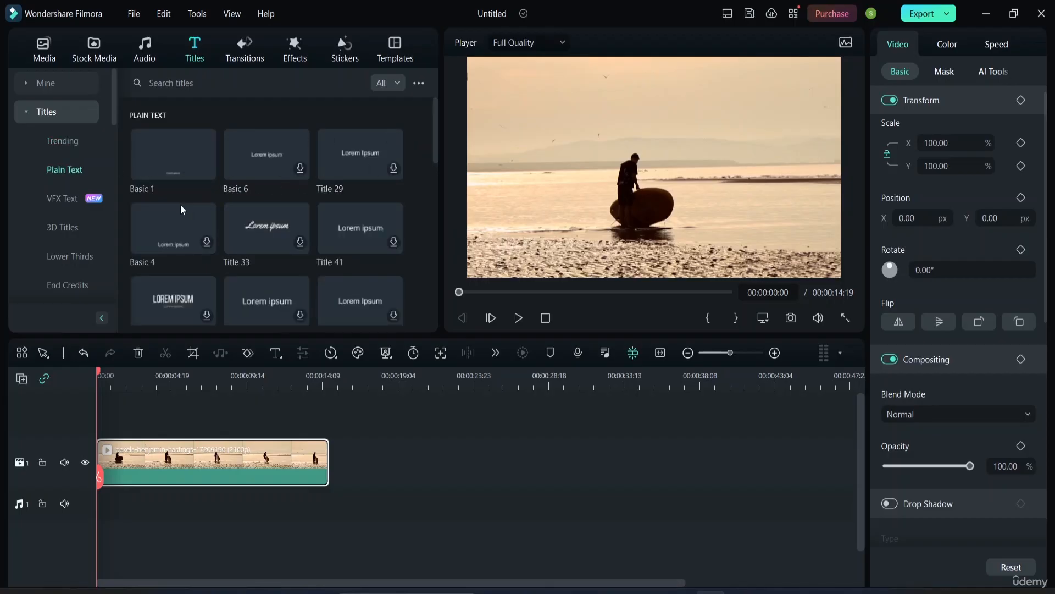
{"action": "left_click", "coordinate": [67, 227]}
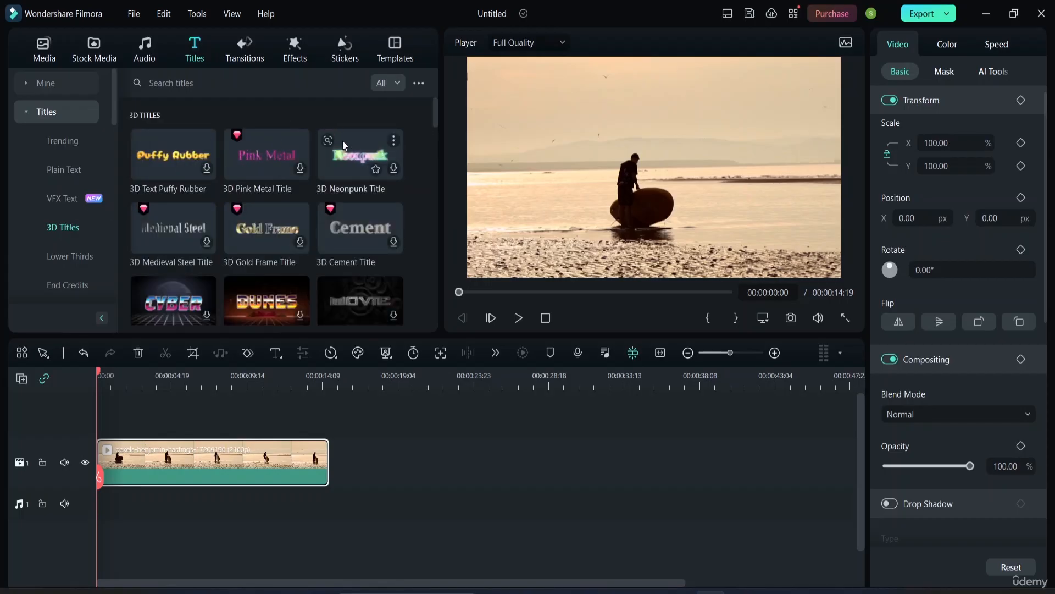
{"action": "scroll", "coordinate": [265, 281], "scroll_direction": "down", "scroll_amount": 5}
{"action": "scroll", "coordinate": [249, 216], "scroll_direction": "up", "scroll_amount": 3}
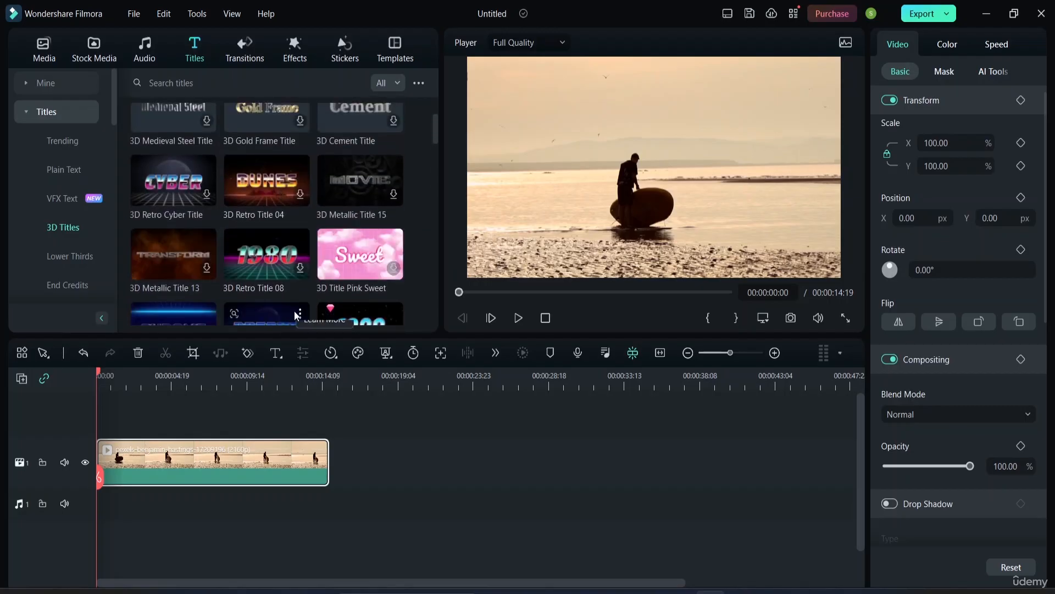
{"action": "scroll", "coordinate": [254, 258], "scroll_direction": "up", "scroll_amount": 3}
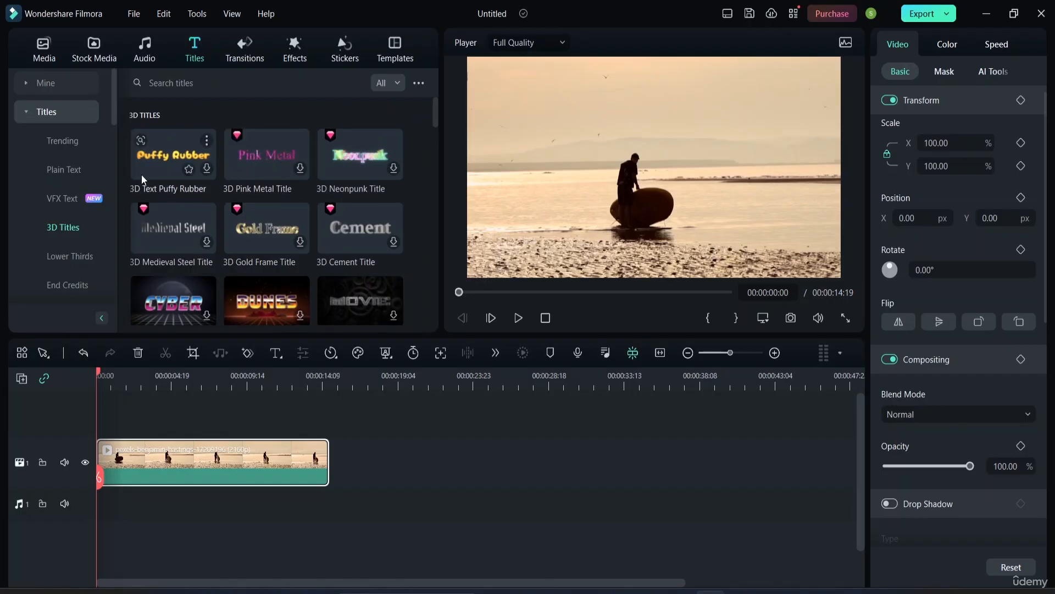
{"action": "left_click", "coordinate": [209, 169]}
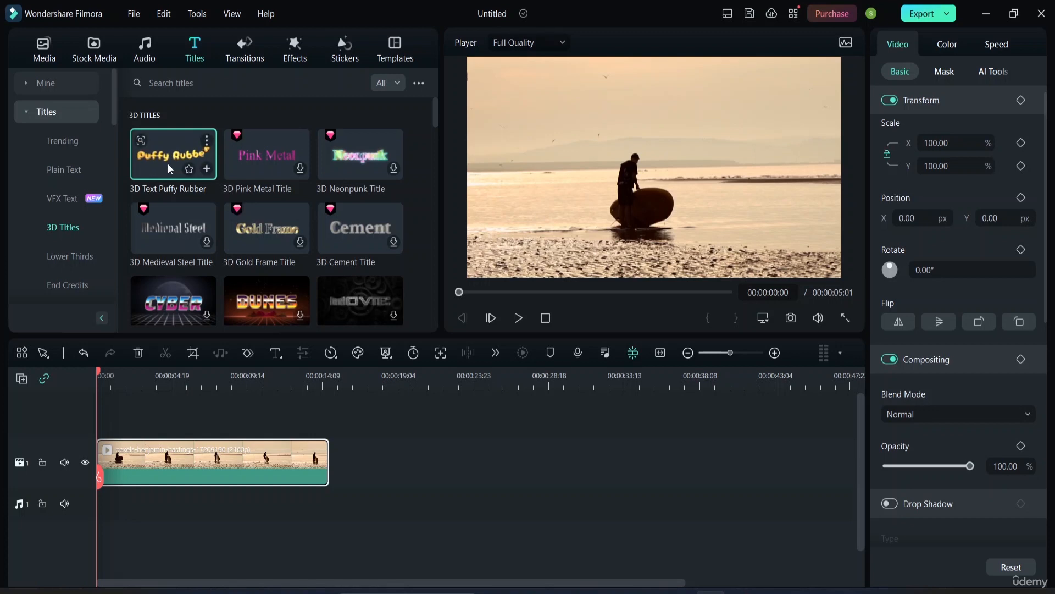
Step: Download the Title 2 and Default Title presets from the trending titles and preview Title 2
{"action": "left_click", "coordinate": [71, 140]}
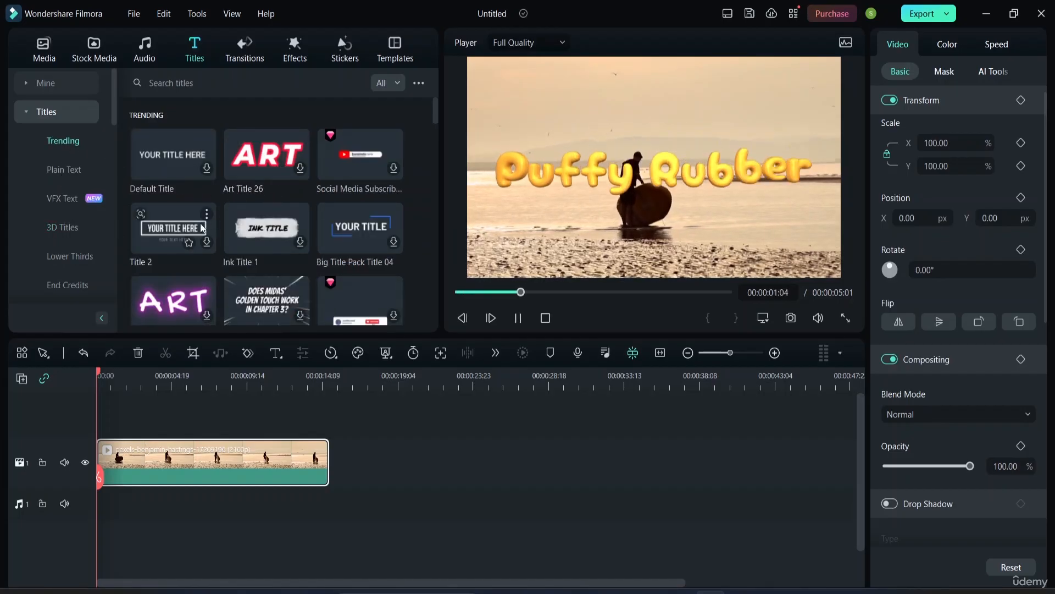
{"action": "left_click", "coordinate": [207, 243]}
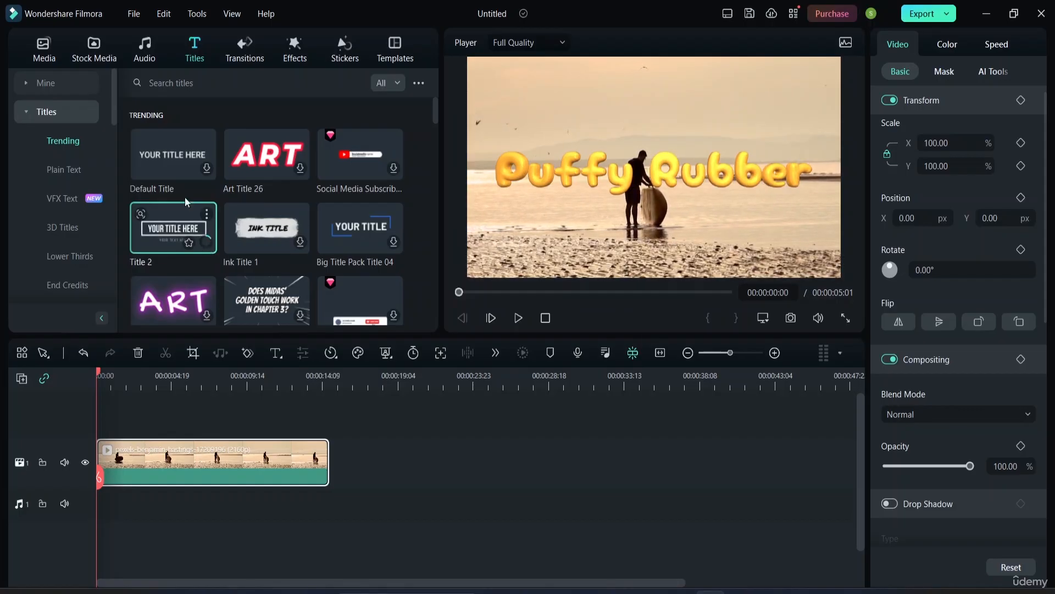
{"action": "left_click", "coordinate": [207, 169]}
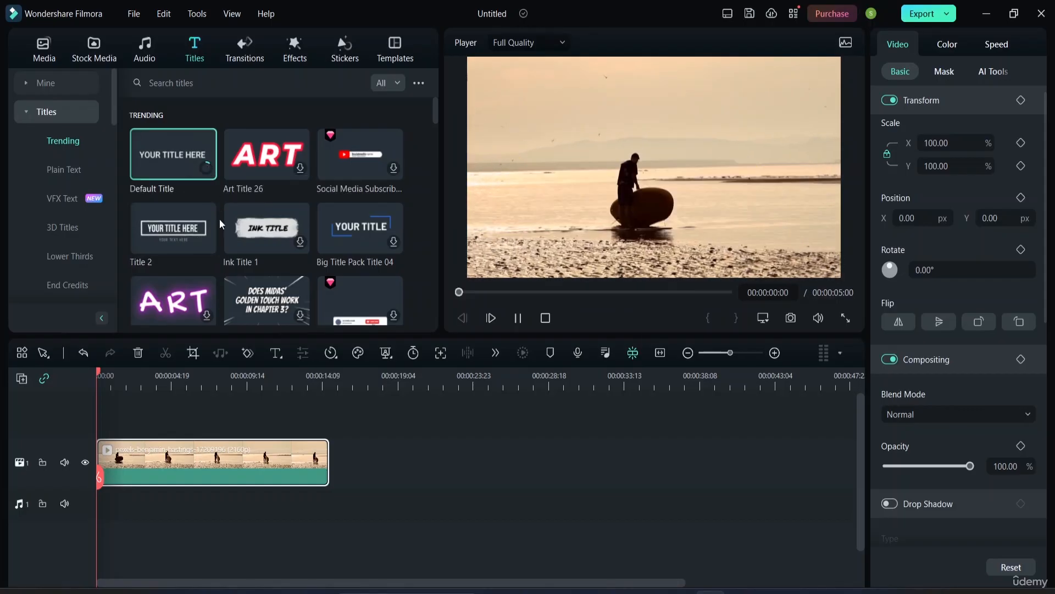
{"action": "left_click", "coordinate": [169, 231]}
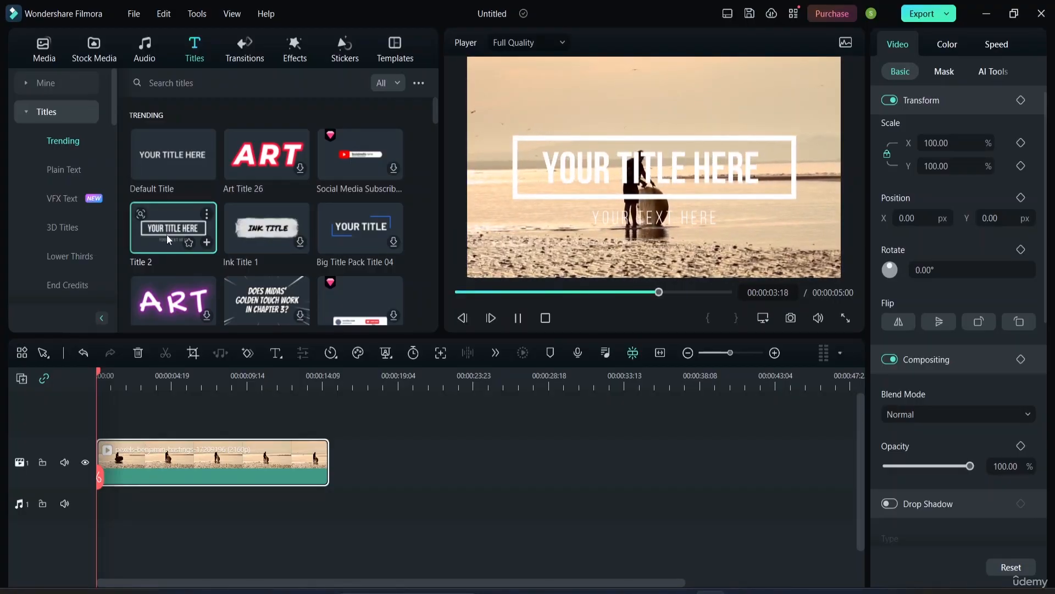
Step: Try out the Title 2 preset on a track above the beach clip and delete it again
{"action": "left_click_drag", "start_coordinate": [166, 235], "coordinate": [105, 423]}
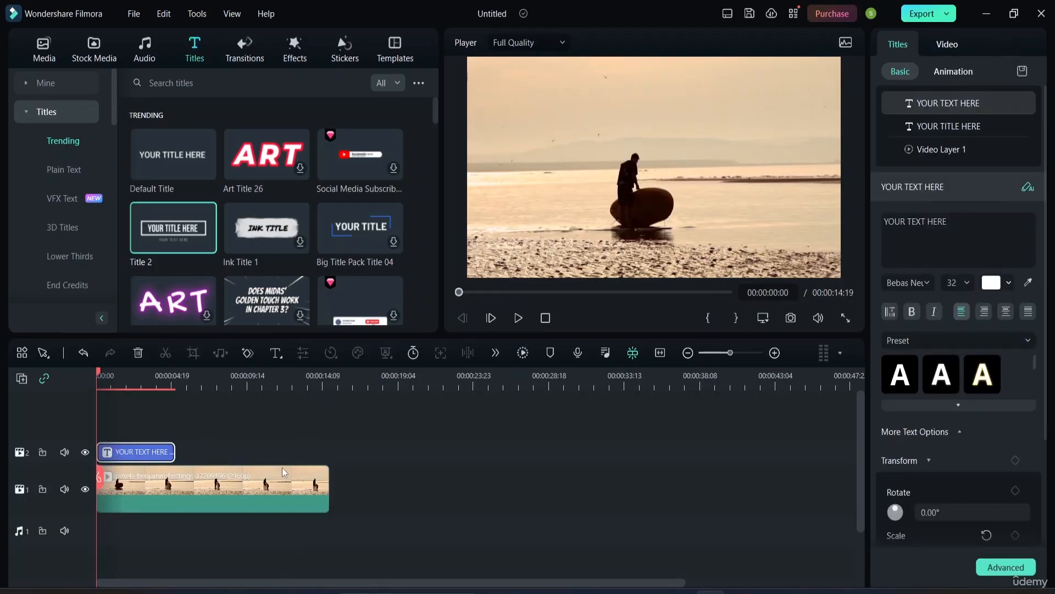
{"action": "key", "text": "space"}
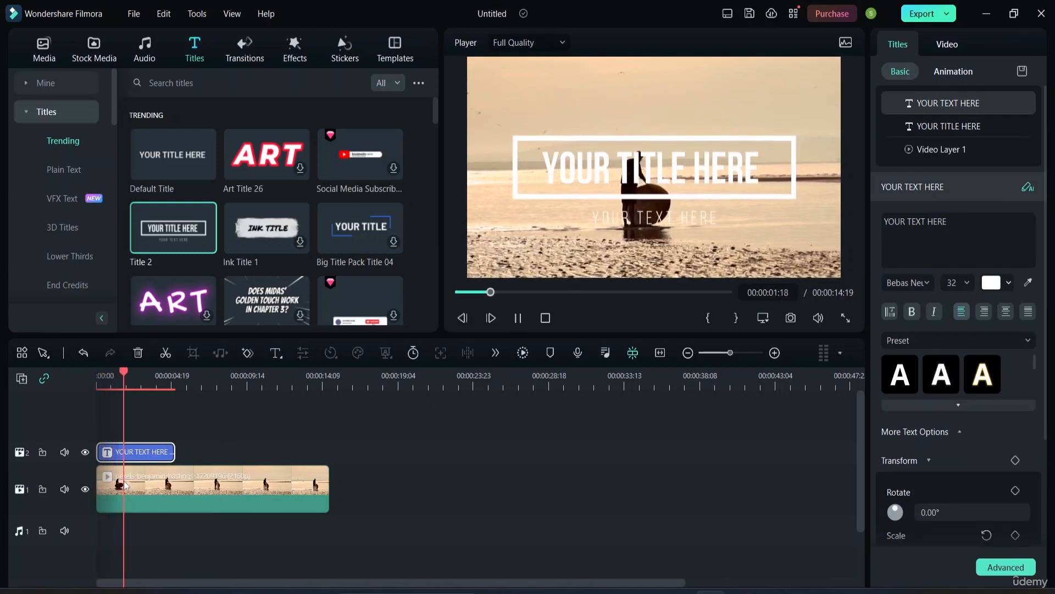
{"action": "key", "text": "space"}
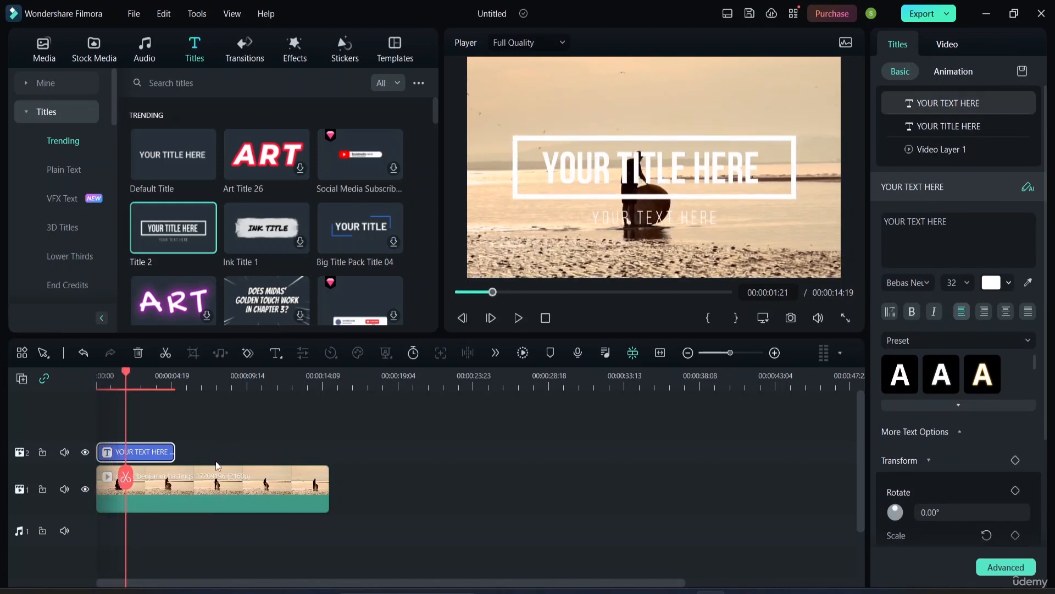
{"action": "double_click", "coordinate": [659, 177]}
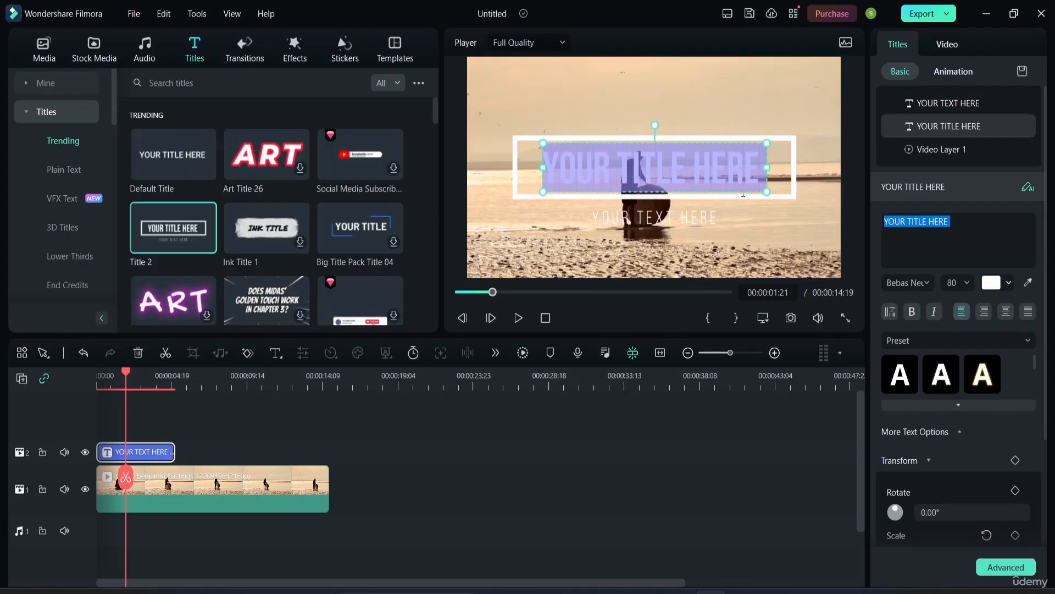
{"action": "left_click", "coordinate": [144, 456]}
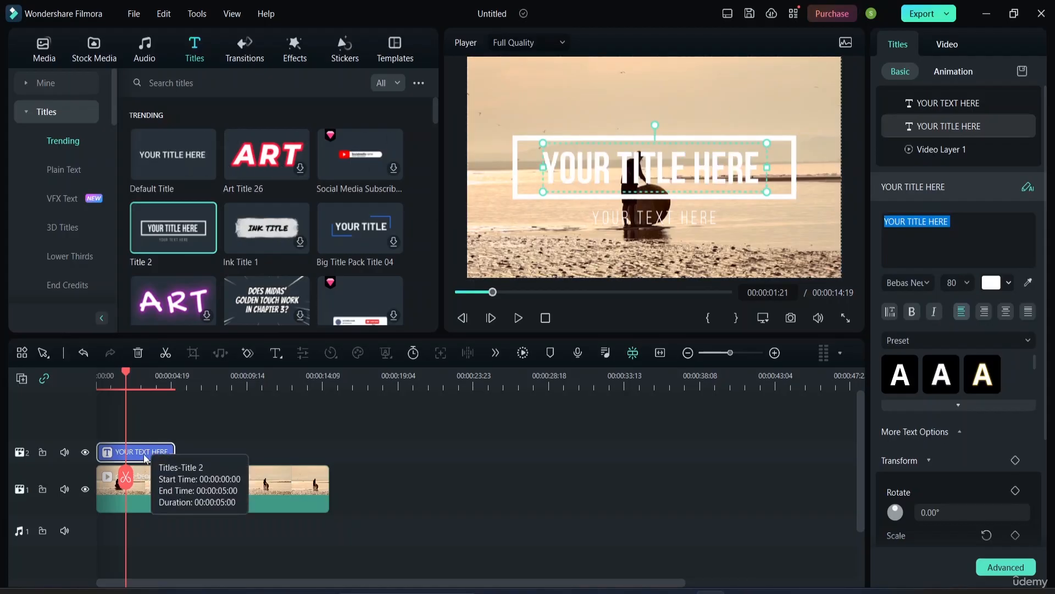
{"action": "key", "text": "Delete"}
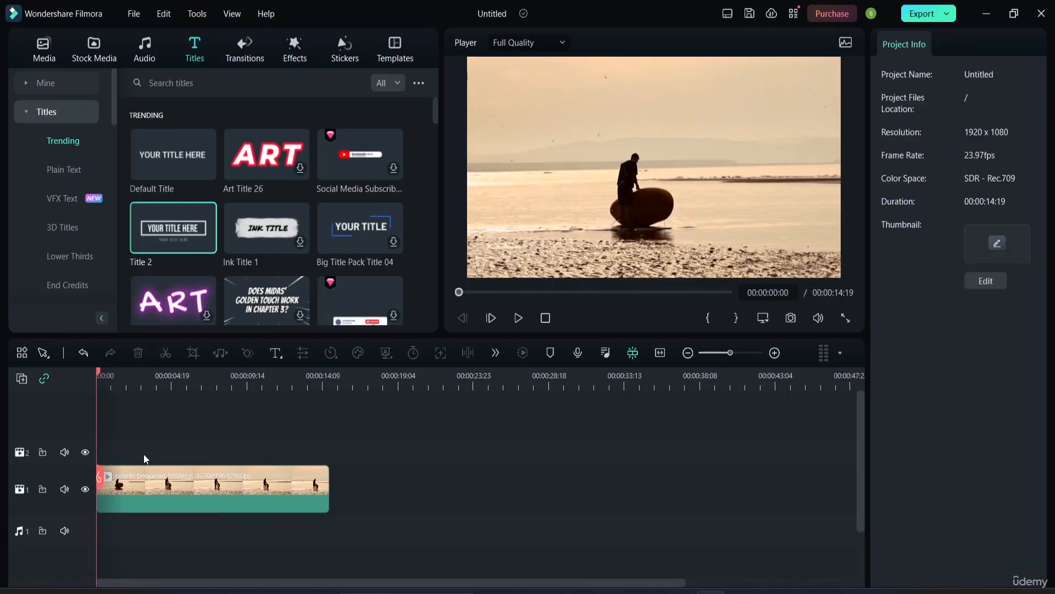
Step: Place the Default Title preset on the track above the beach clip, at the start of the timeline
{"action": "left_click", "coordinate": [187, 146]}
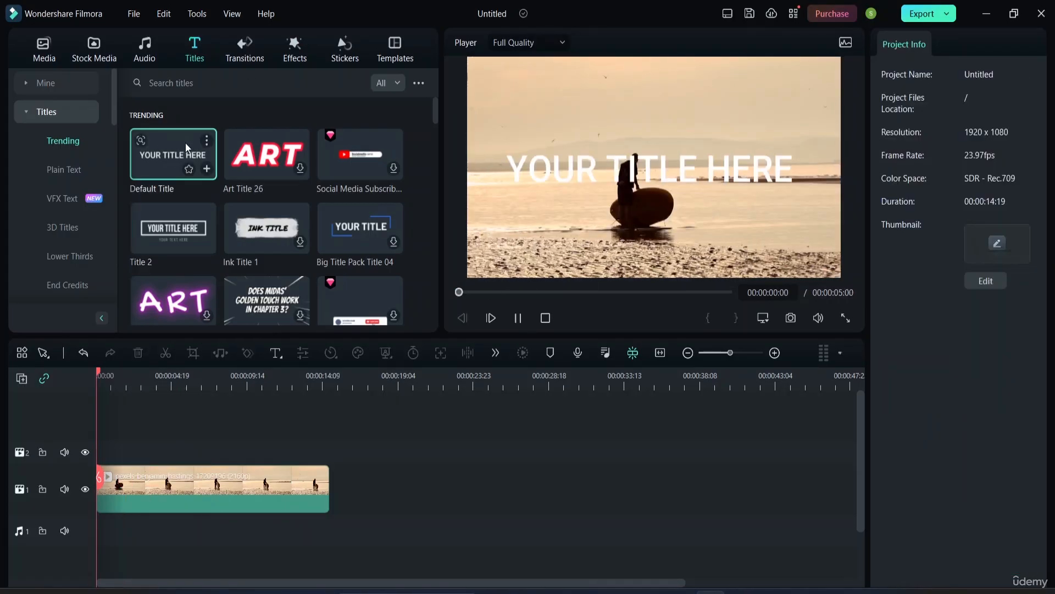
{"action": "left_click_drag", "start_coordinate": [170, 206], "coordinate": [106, 450]}
{"action": "left_click", "coordinate": [289, 420]}
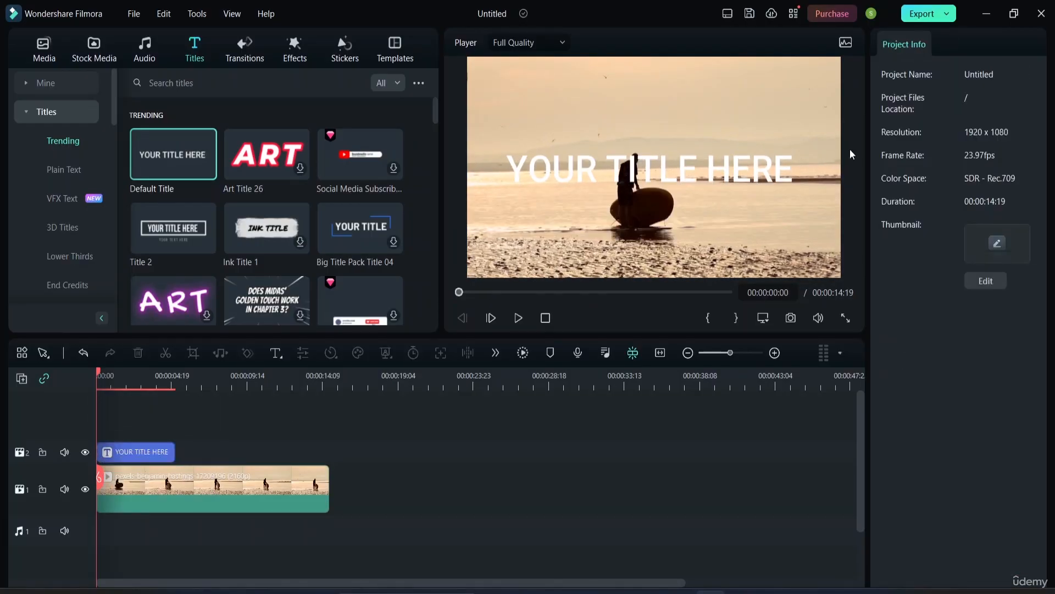
Step: Replace the placeholder text of the title above the beach clip with "GOA,INDIA"
{"action": "left_click", "coordinate": [787, 176]}
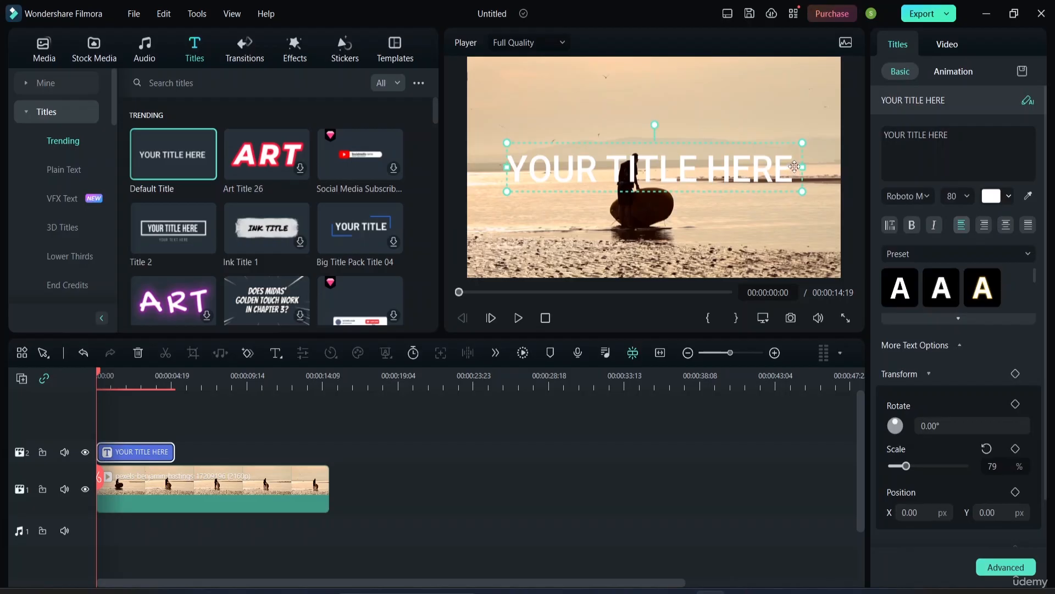
{"action": "left_click", "coordinate": [959, 132]}
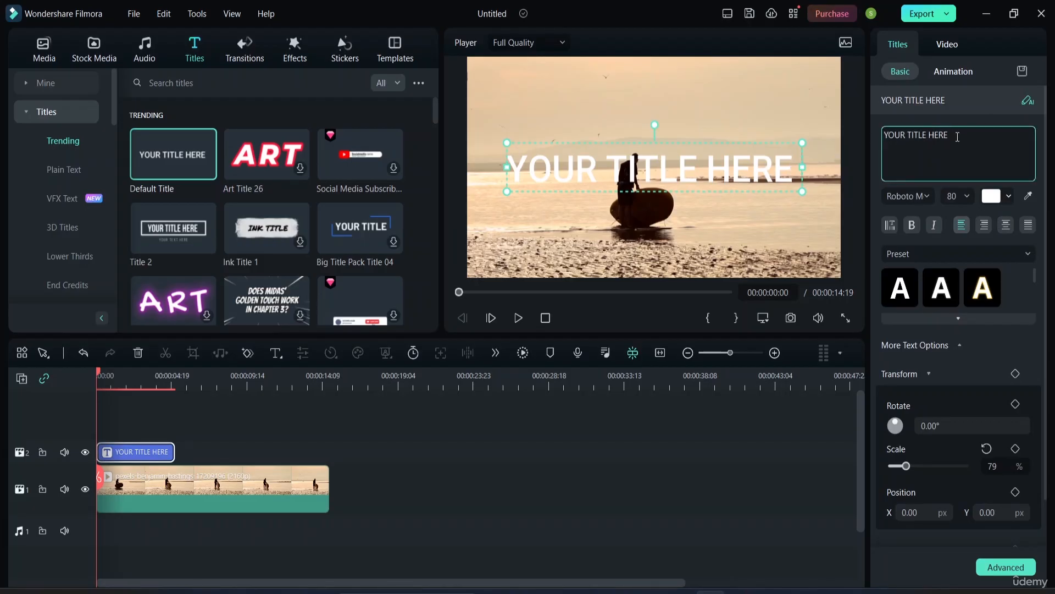
{"action": "key", "text": "BackSpace"}
{"action": "key", "text": "BackSpace"}
{"action": "key", "text": "BackSpace"}
{"action": "key", "text": "BackSpace"}
{"action": "key", "text": "BackSpace"}
{"action": "key", "text": "BackSpace"}
{"action": "key", "text": "BackSpace"}
{"action": "key", "text": "BackSpace"}
{"action": "key", "text": "BackSpace"}
{"action": "key", "text": "BackSpace"}
{"action": "key", "text": "BackSpace"}
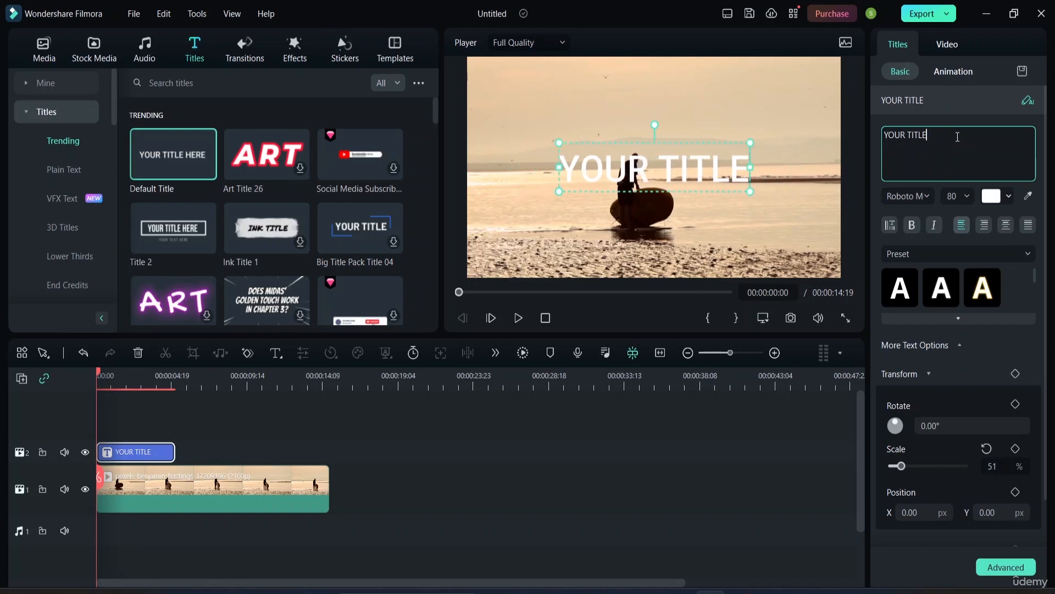
{"action": "key", "text": "BackSpace"}
{"action": "key", "text": "BackSpace"}
{"action": "key", "text": "BackSpace"}
{"action": "key", "text": "BackSpace"}
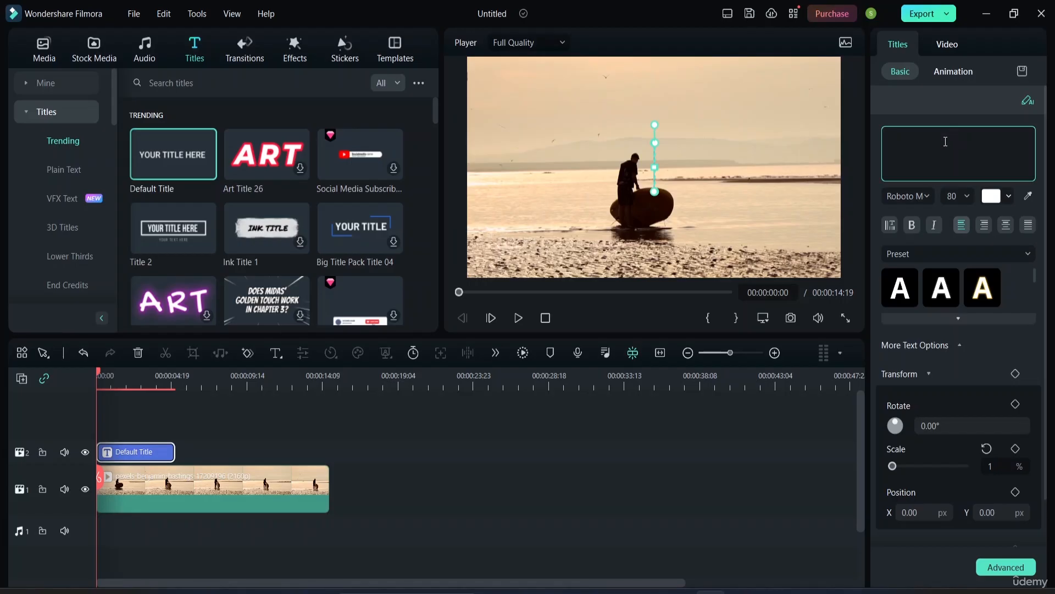
{"action": "type", "text": "GOA,"}
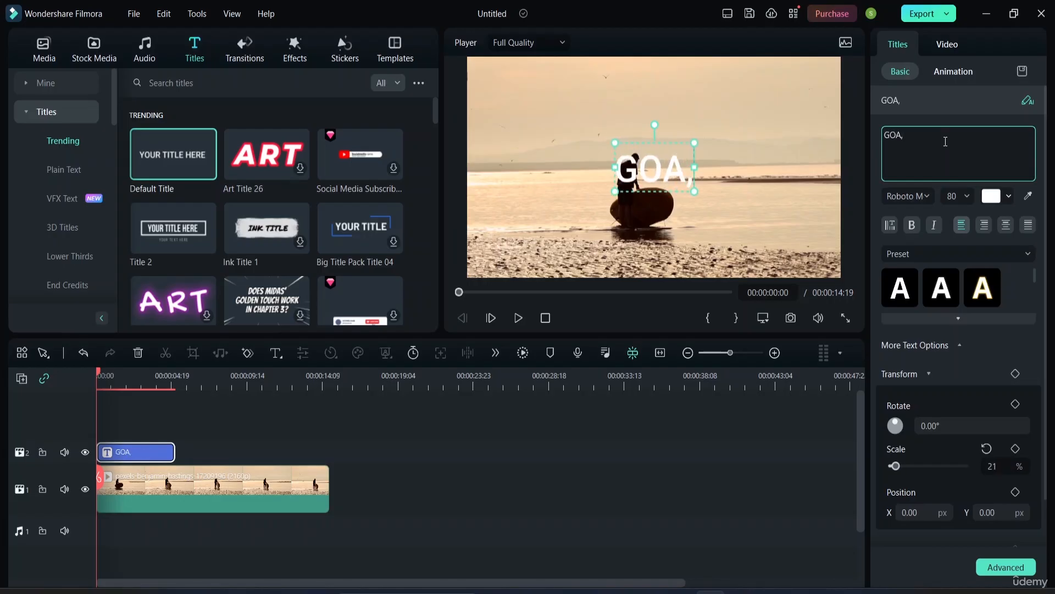
{"action": "type", "text": "INDIA"}
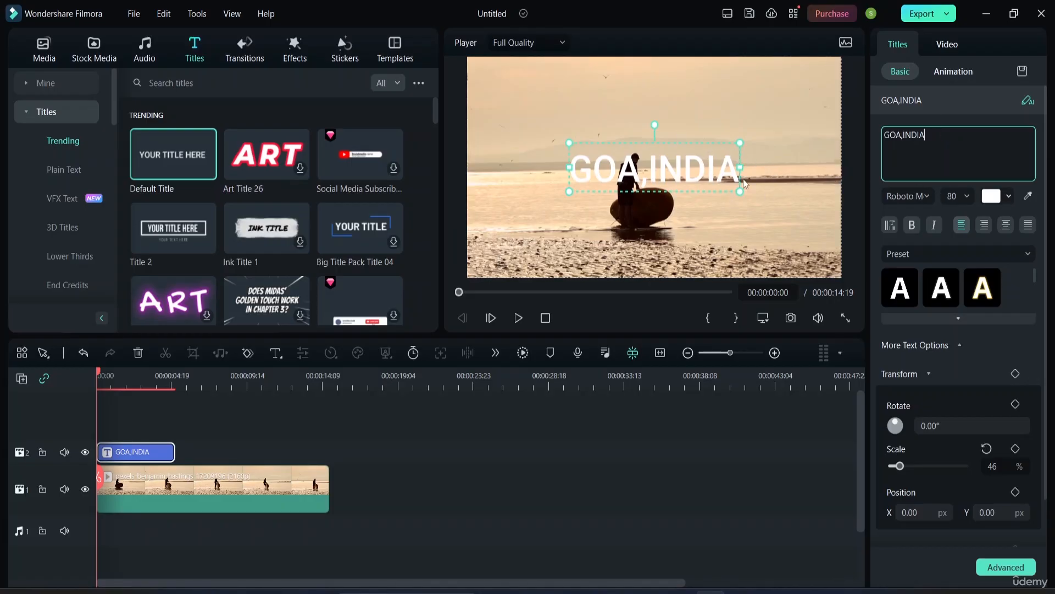
Step: Change the font of the GOA,INDIA title to Rockwell Extra Bold
{"action": "left_click", "coordinate": [735, 168]}
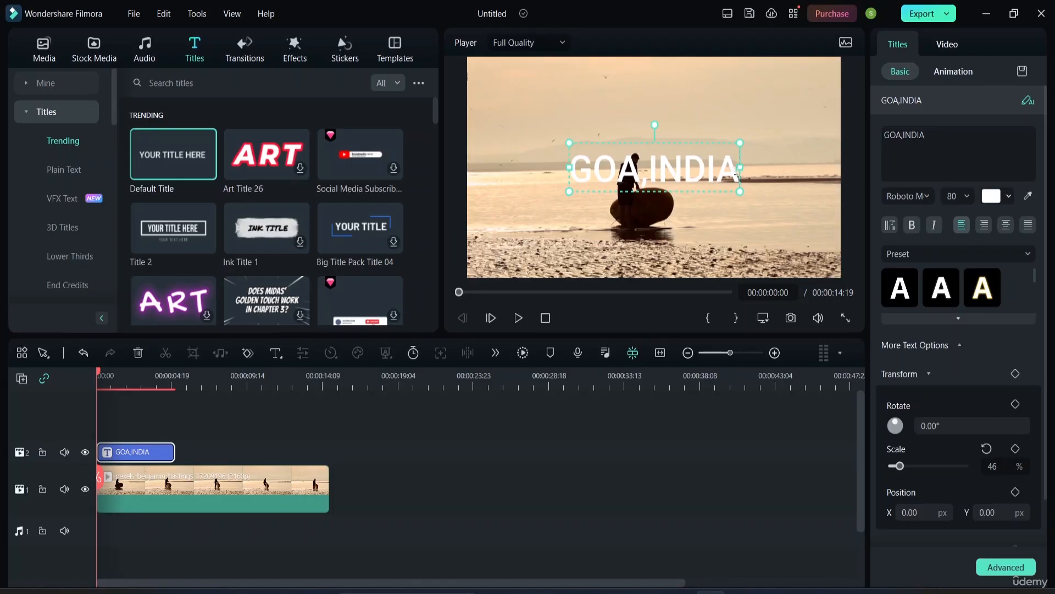
{"action": "key", "text": "ctrl+a"}
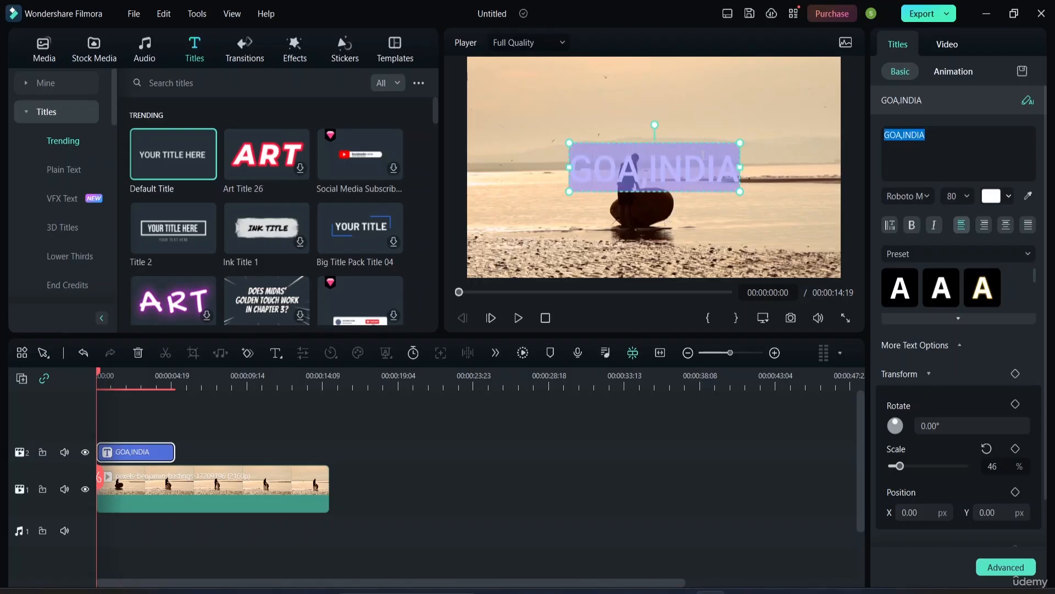
{"action": "left_click", "coordinate": [740, 167]}
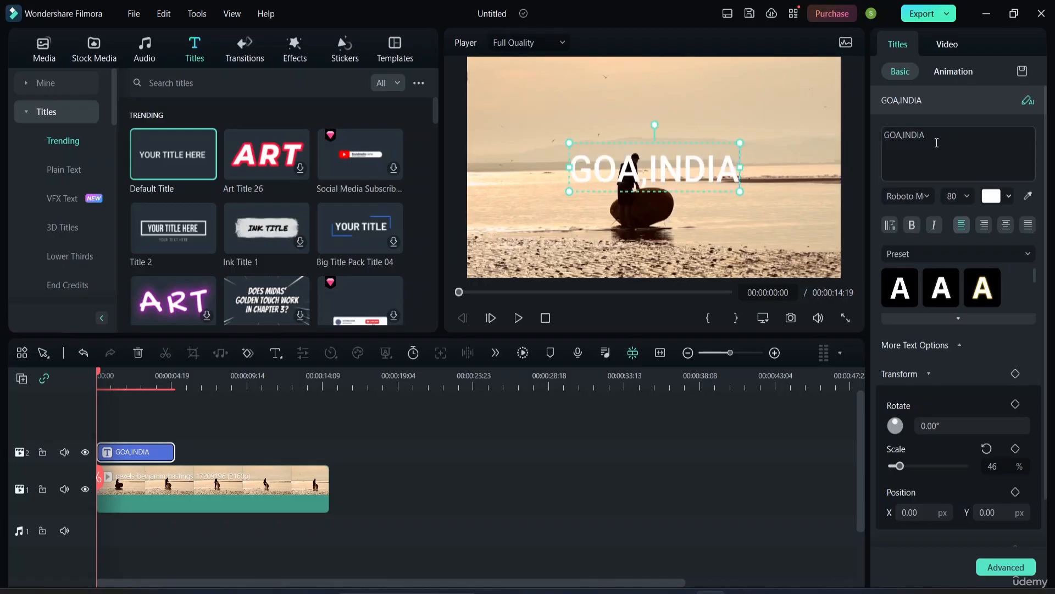
{"action": "left_click", "coordinate": [929, 196]}
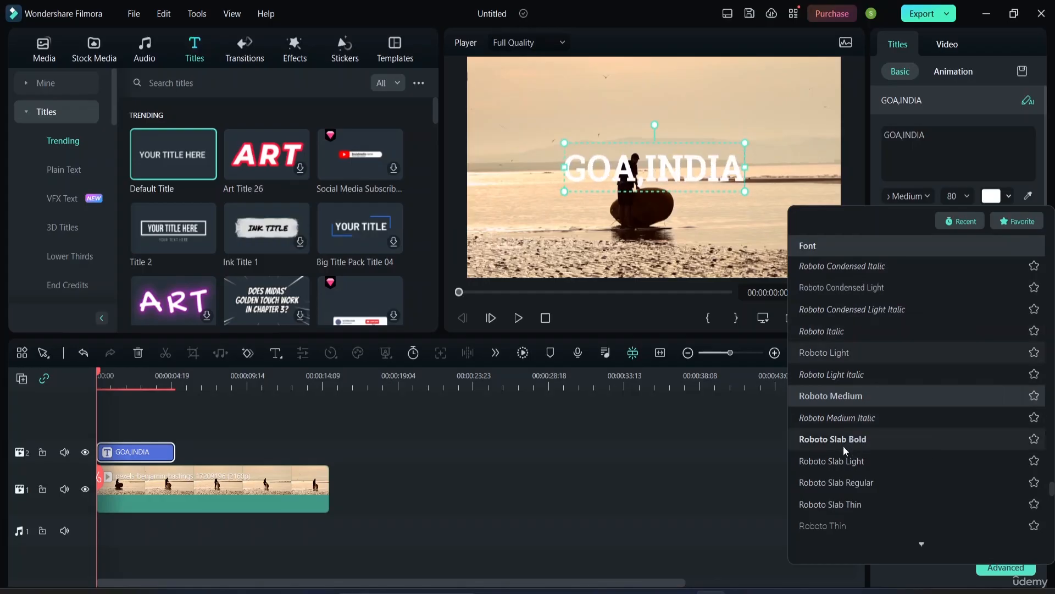
{"action": "scroll", "coordinate": [843, 446], "scroll_direction": "down", "scroll_amount": 5}
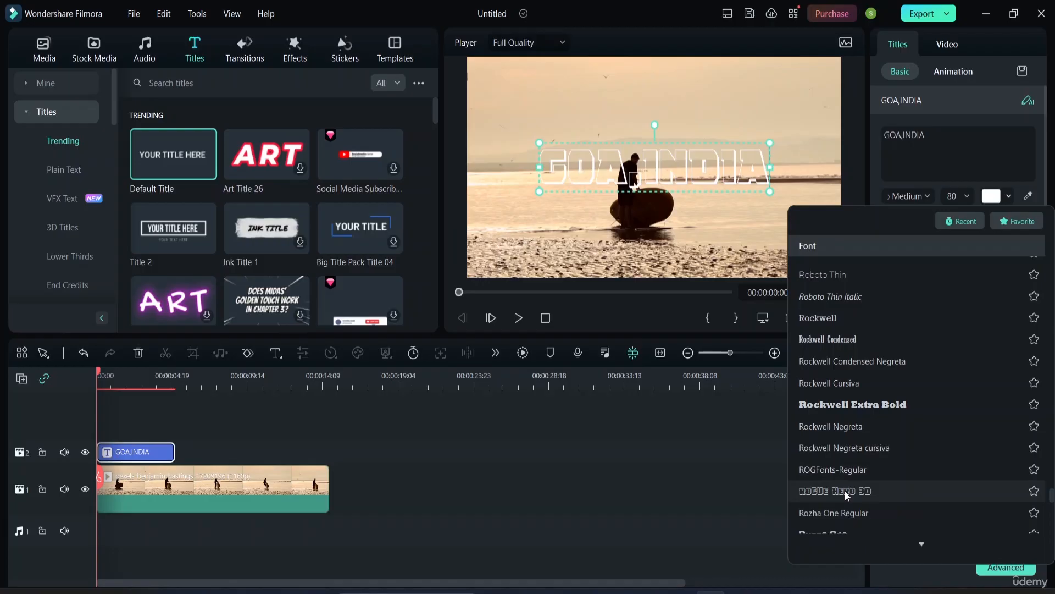
{"action": "left_click", "coordinate": [866, 405]}
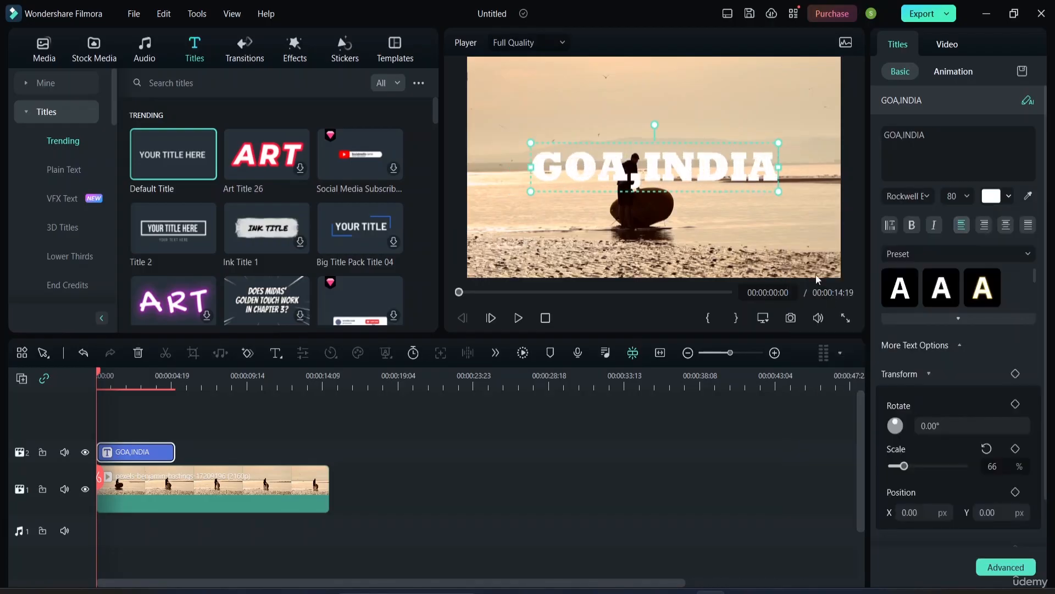
Step: Set the font size of the GOA,INDIA title to 105
{"action": "left_click", "coordinate": [968, 197]}
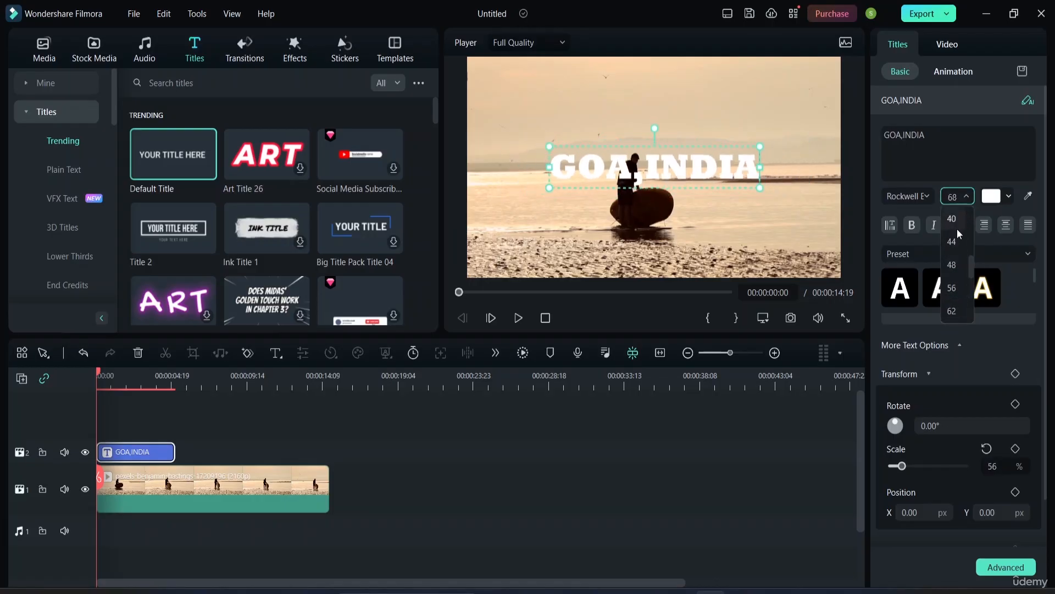
{"action": "scroll", "coordinate": [954, 230], "scroll_direction": "down", "scroll_amount": 5}
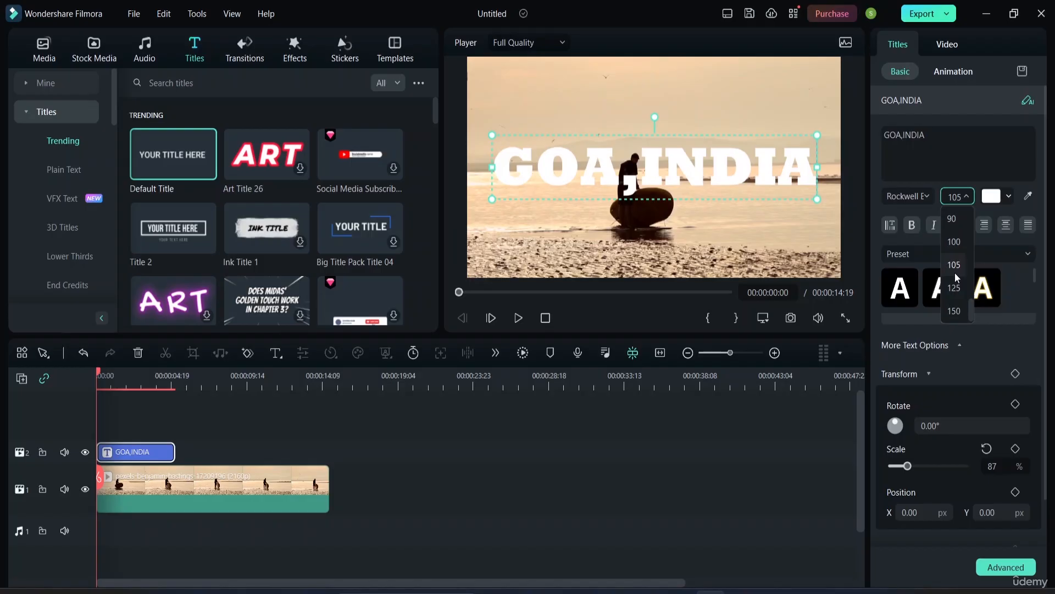
{"action": "left_click", "coordinate": [956, 272]}
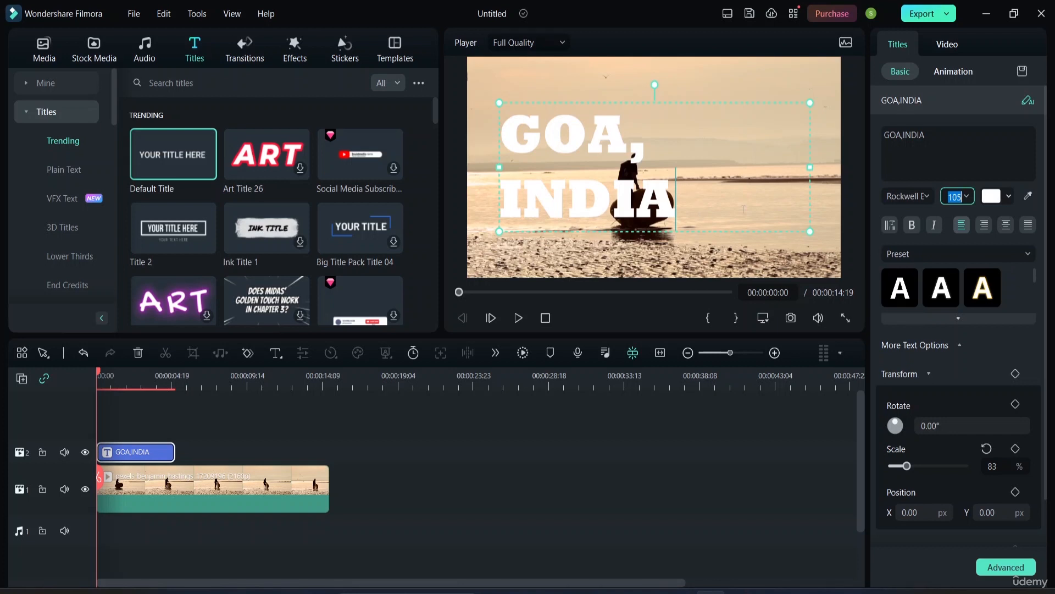
Step: Set the font size of the GOA,INDIA title to 100
{"action": "left_click", "coordinate": [968, 197]}
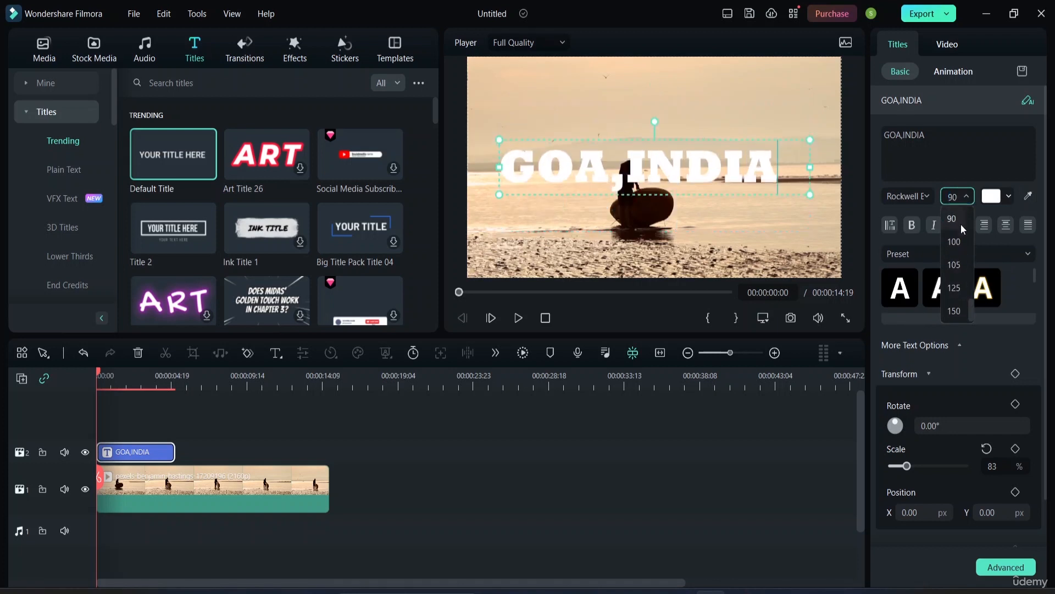
{"action": "left_click", "coordinate": [958, 242]}
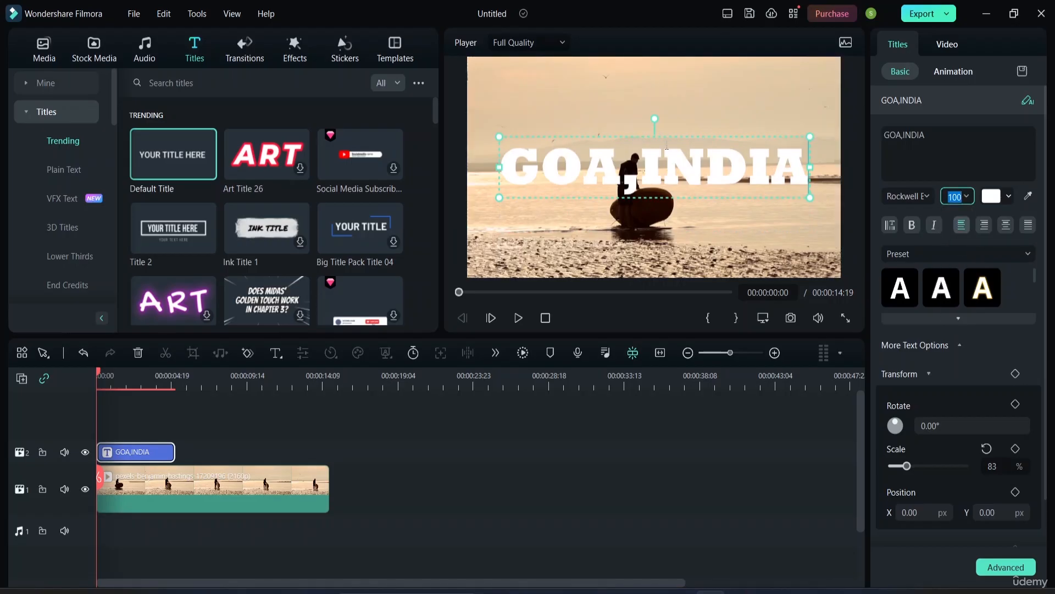
{"action": "left_click", "coordinate": [766, 256]}
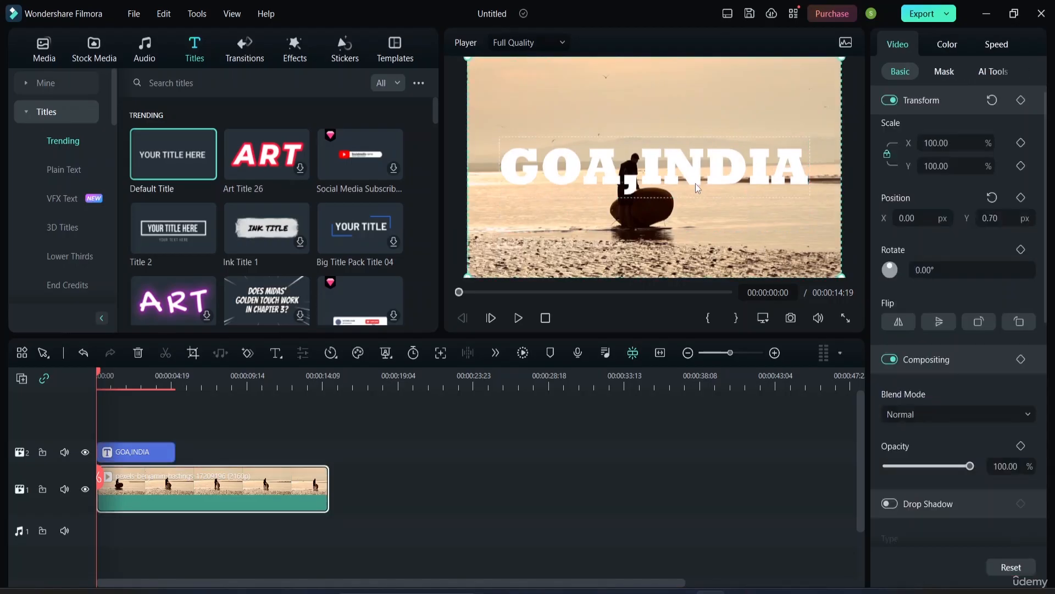
Step: Move the GOA,INDIA title up into the sky above the surfer, horizontally centred, at about Y 132 px
{"action": "left_click", "coordinate": [696, 181]}
{"action": "left_click_drag", "start_coordinate": [695, 181], "coordinate": [692, 115]}
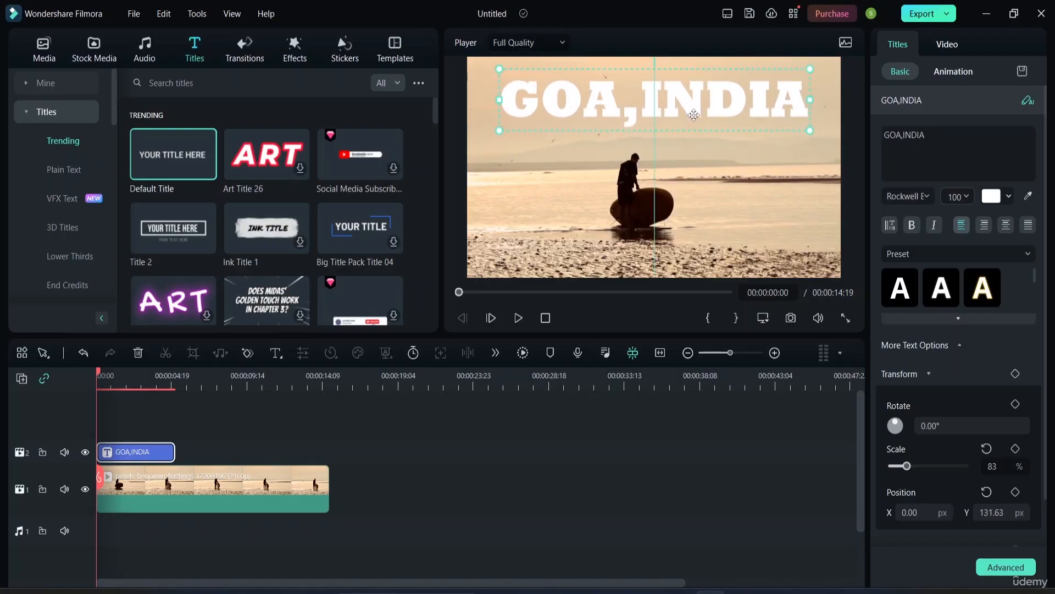
{"action": "left_click", "coordinate": [759, 215]}
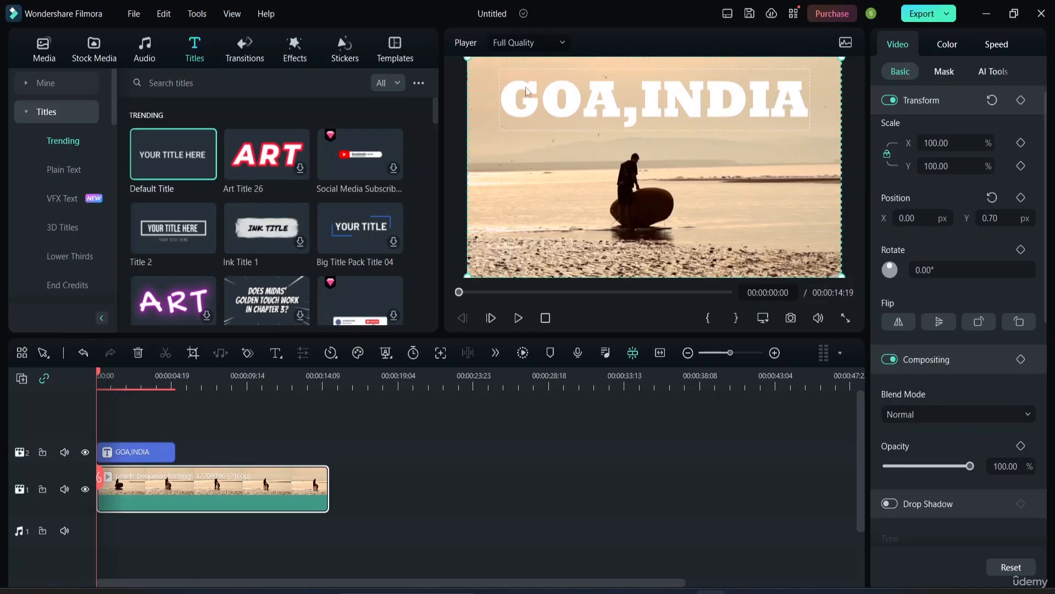
Step: Try pink as the text colour of the GOA,INDIA title and settle on black
{"action": "left_click", "coordinate": [741, 114]}
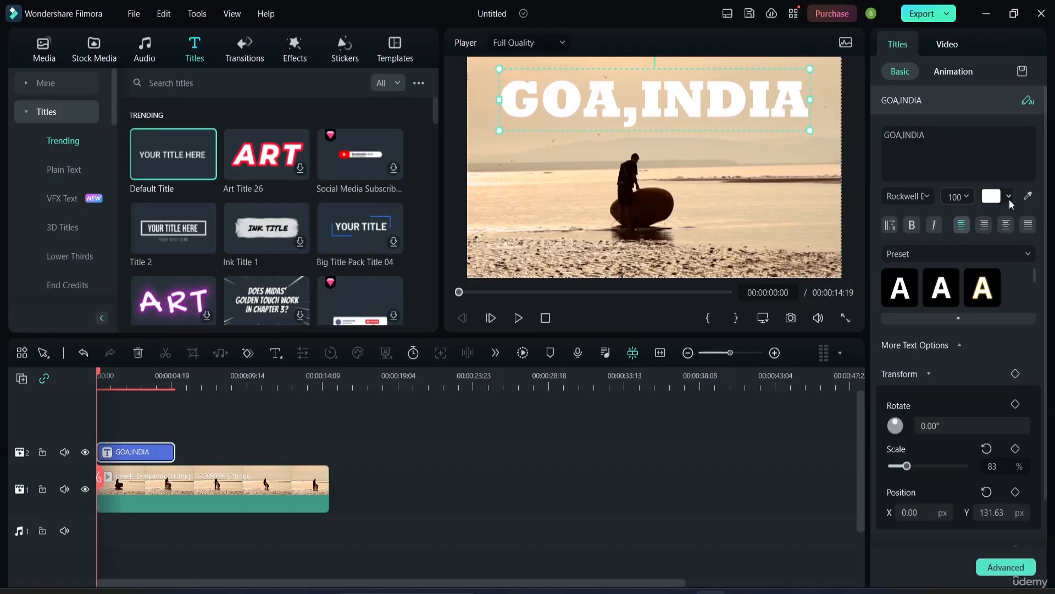
{"action": "left_click", "coordinate": [1009, 198]}
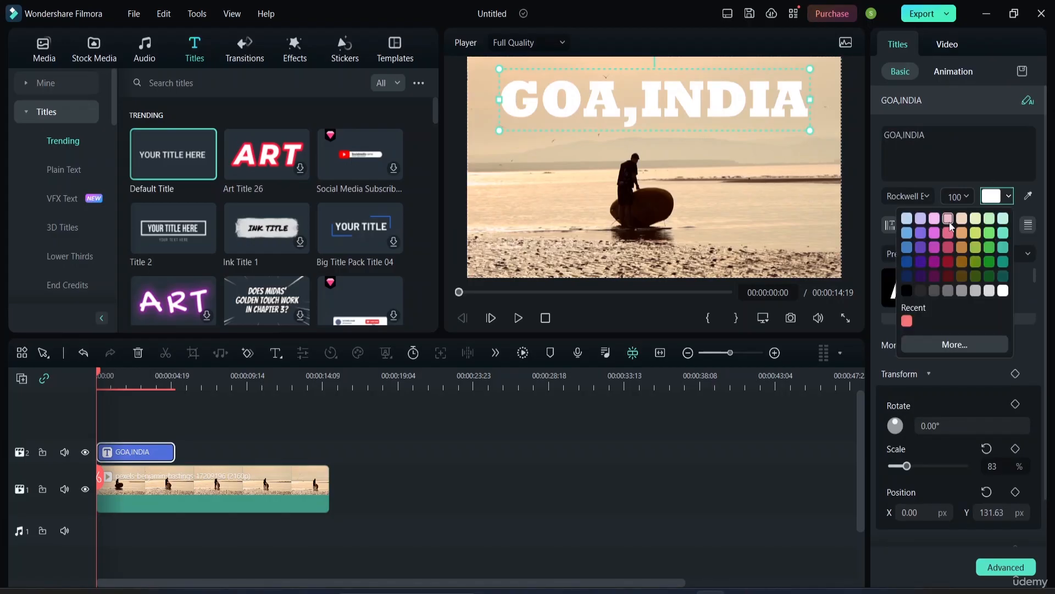
{"action": "left_click", "coordinate": [933, 233]}
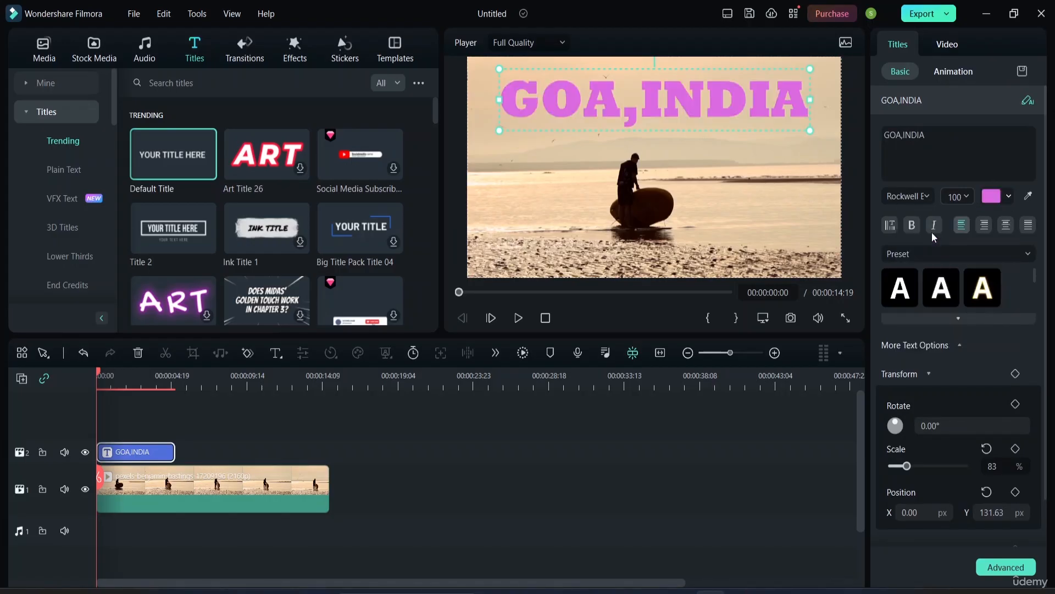
{"action": "left_click", "coordinate": [1009, 197]}
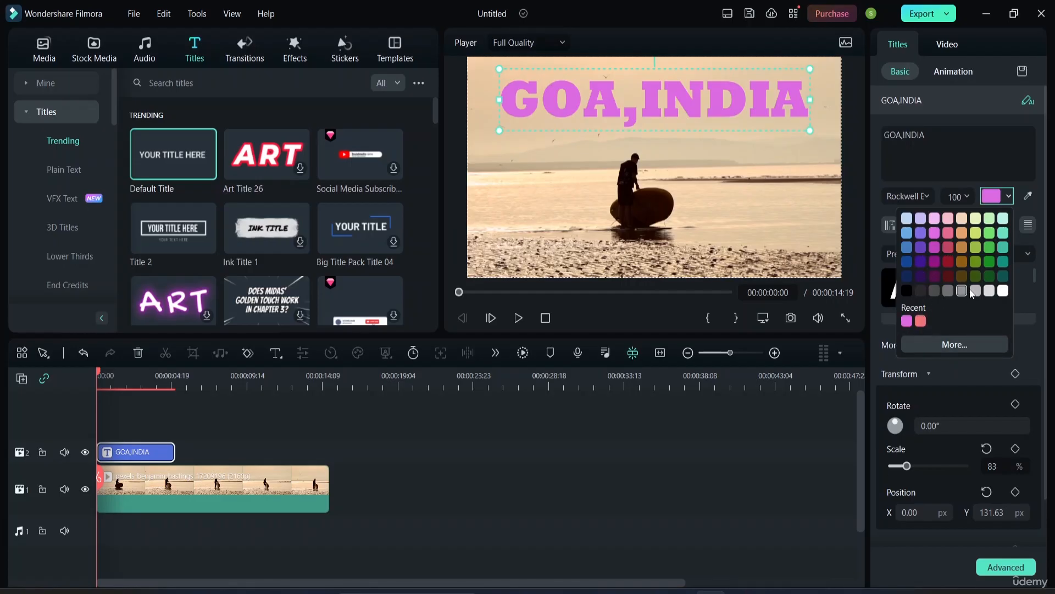
{"action": "left_click", "coordinate": [907, 291]}
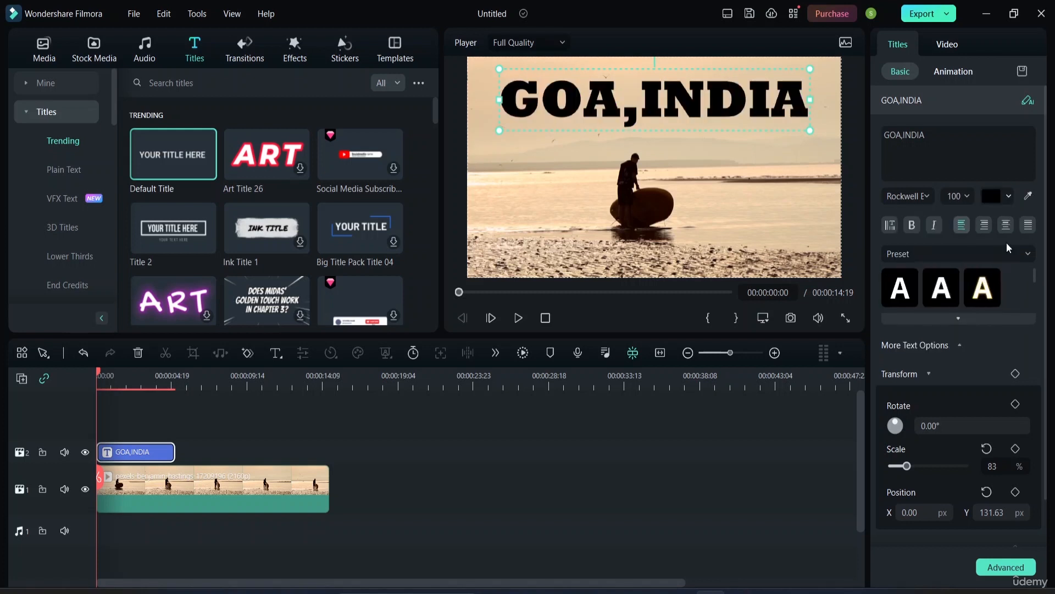
Step: Try a text colour sampled from the beach footage on the title, and undo it
{"action": "left_click", "coordinate": [1028, 198]}
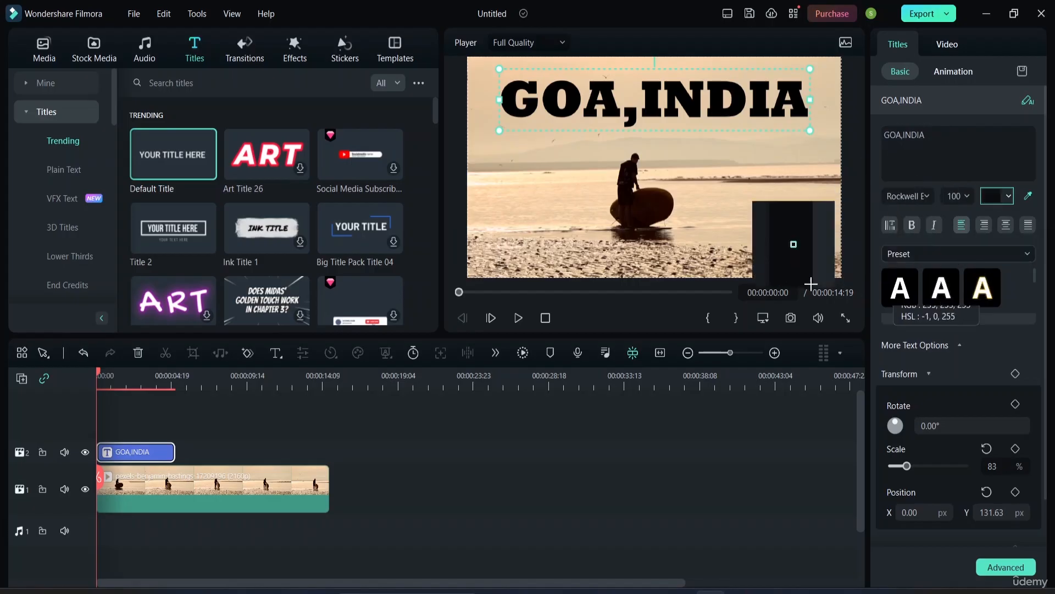
{"action": "left_click", "coordinate": [767, 184]}
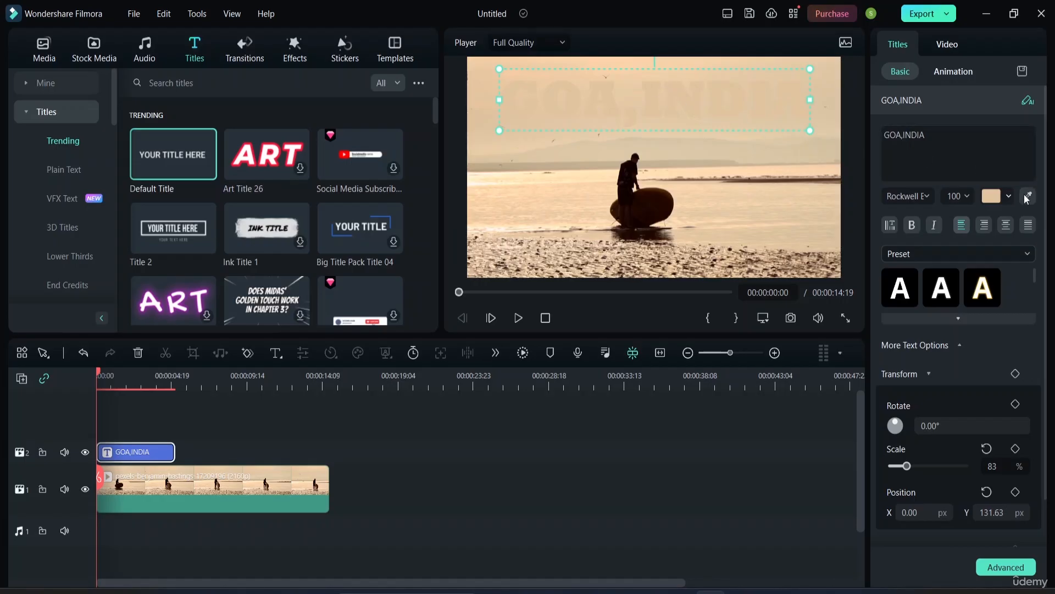
{"action": "key", "text": "ctrl+z"}
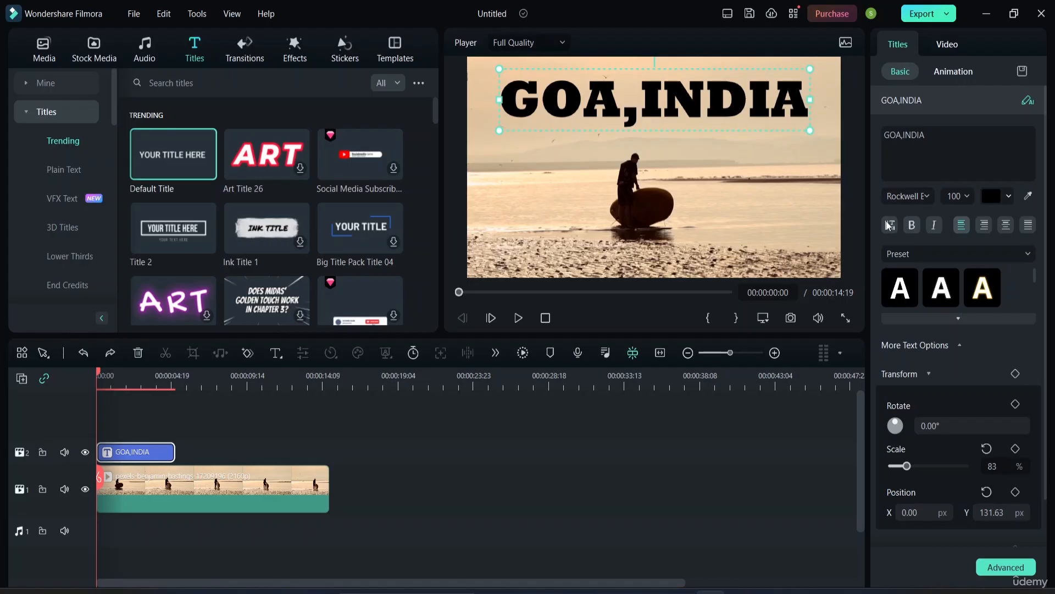
Step: Try a vertical orientation for the title, reduced to font size 72 along the frame's left side, and undo all of these changes
{"action": "left_click", "coordinate": [890, 225]}
{"action": "left_click_drag", "start_coordinate": [658, 128], "coordinate": [519, 97]}
{"action": "left_click_drag", "start_coordinate": [544, 234], "coordinate": [540, 156]}
{"action": "left_click_drag", "start_coordinate": [536, 110], "coordinate": [499, 212]}
{"action": "key", "text": "ctrl+z"}
{"action": "key", "text": "ctrl+z"}
{"action": "key", "text": "ctrl+z"}
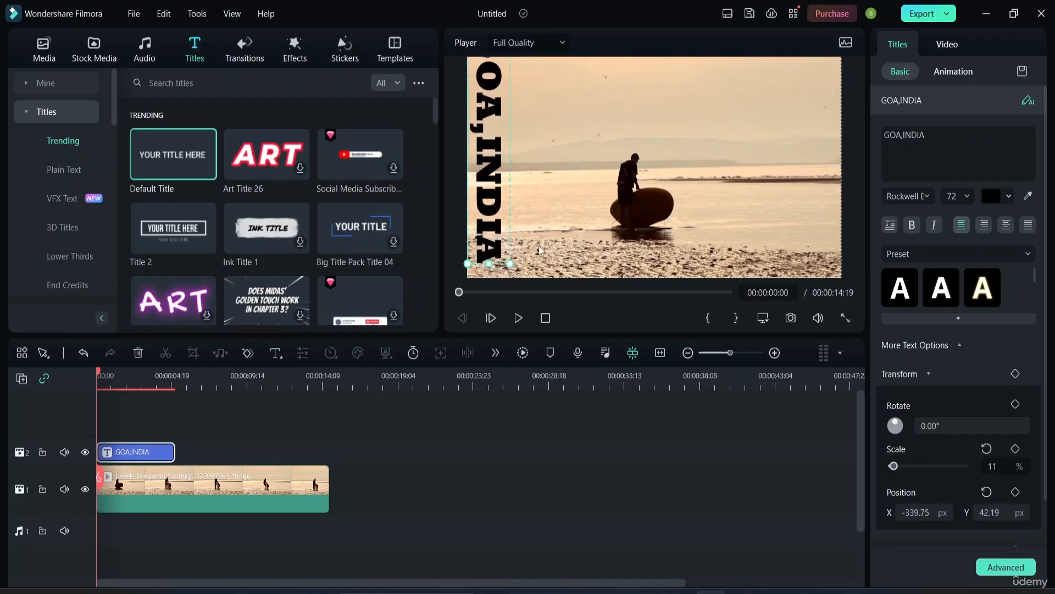
{"action": "key", "text": "ctrl+z"}
{"action": "key", "text": "ctrl+z"}
{"action": "key", "text": "ctrl+z"}
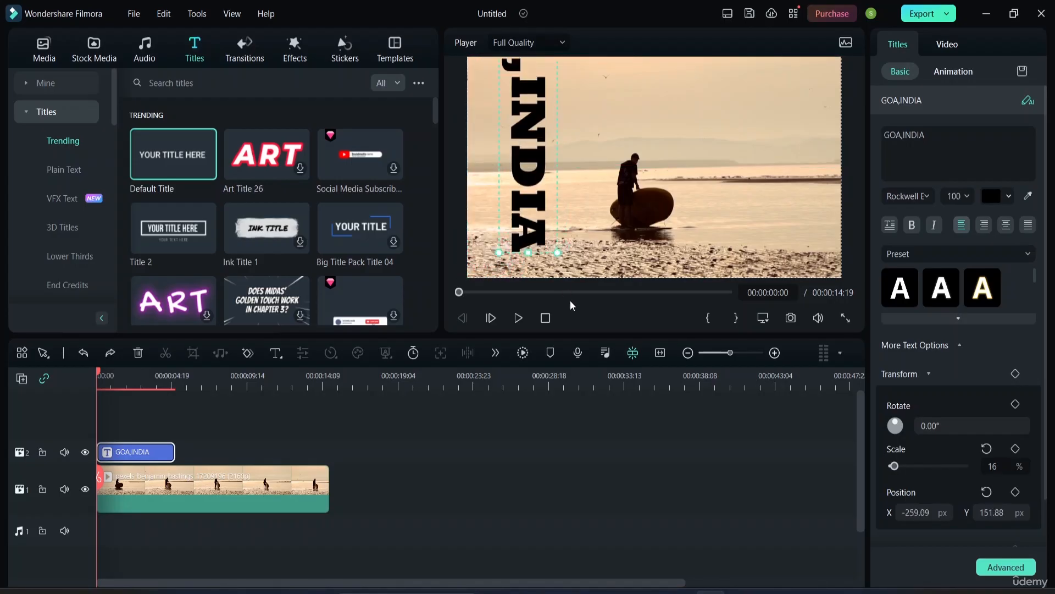
{"action": "left_click", "coordinate": [800, 169]}
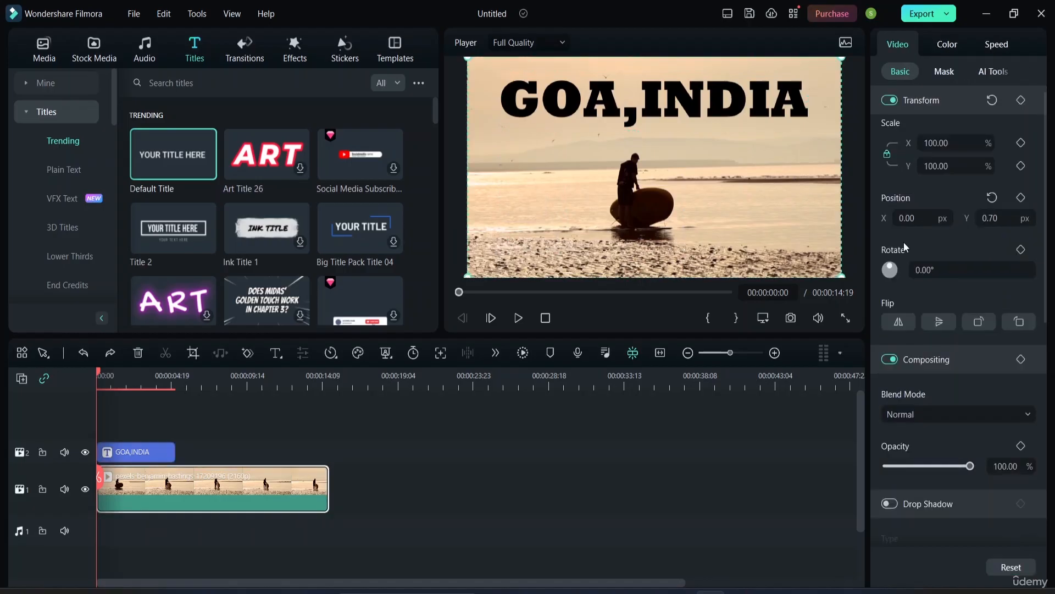
Step: Apply bold to the GOA,INDIA title
{"action": "left_click", "coordinate": [681, 121]}
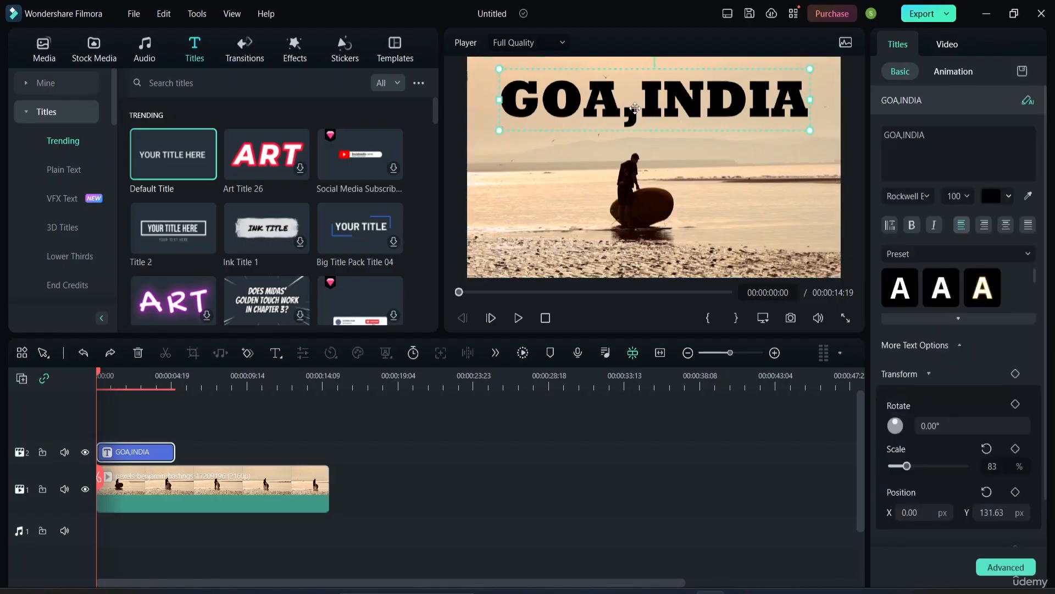
{"action": "left_click", "coordinate": [911, 229]}
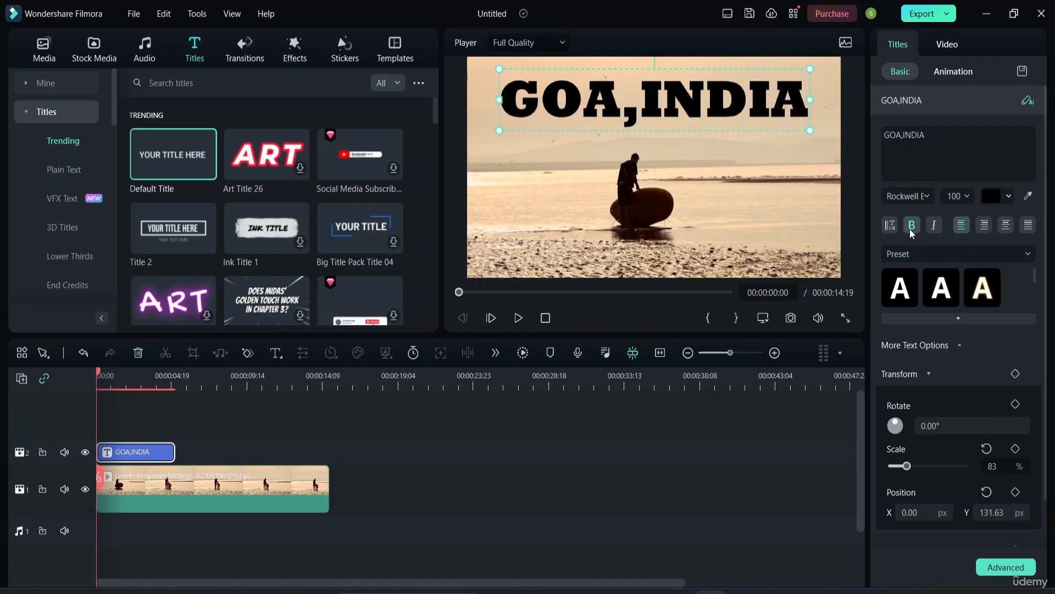
{"action": "left_click_drag", "start_coordinate": [931, 134], "coordinate": [896, 139]}
{"action": "left_click", "coordinate": [917, 135]}
{"action": "left_click", "coordinate": [930, 135]}
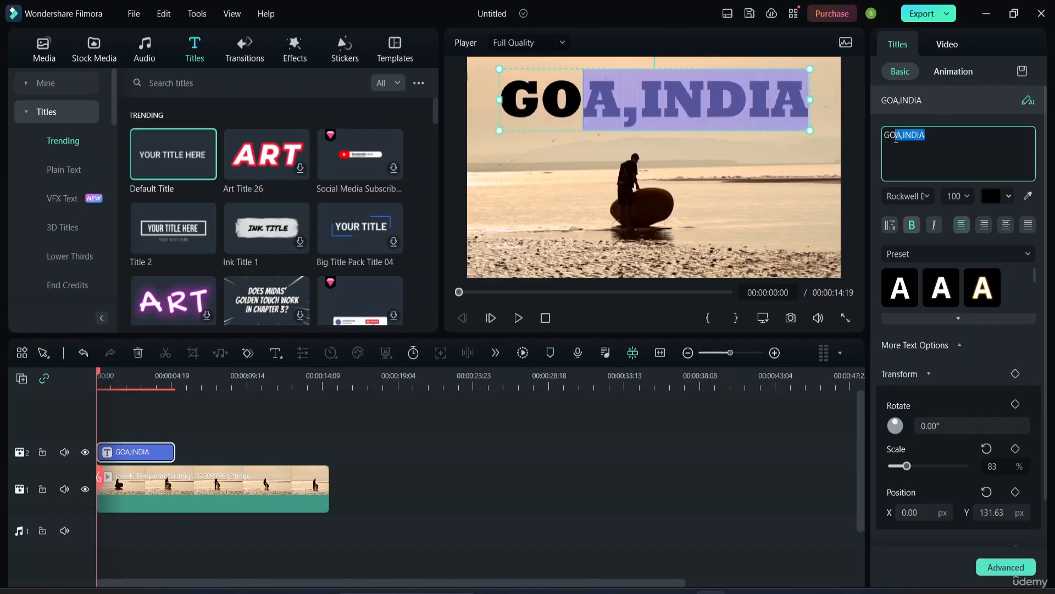
{"action": "left_click", "coordinate": [927, 144]}
Step: Try italic on the word GOA in the title, and turn italic and bold off again
{"action": "double_click", "coordinate": [893, 136]}
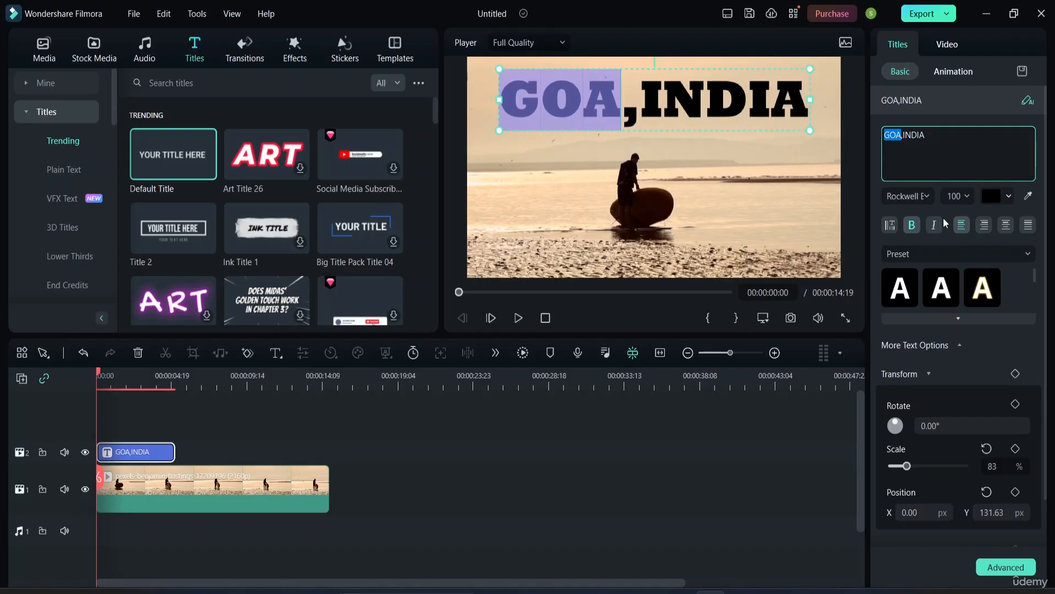
{"action": "left_click", "coordinate": [913, 226]}
{"action": "left_click", "coordinate": [934, 226]}
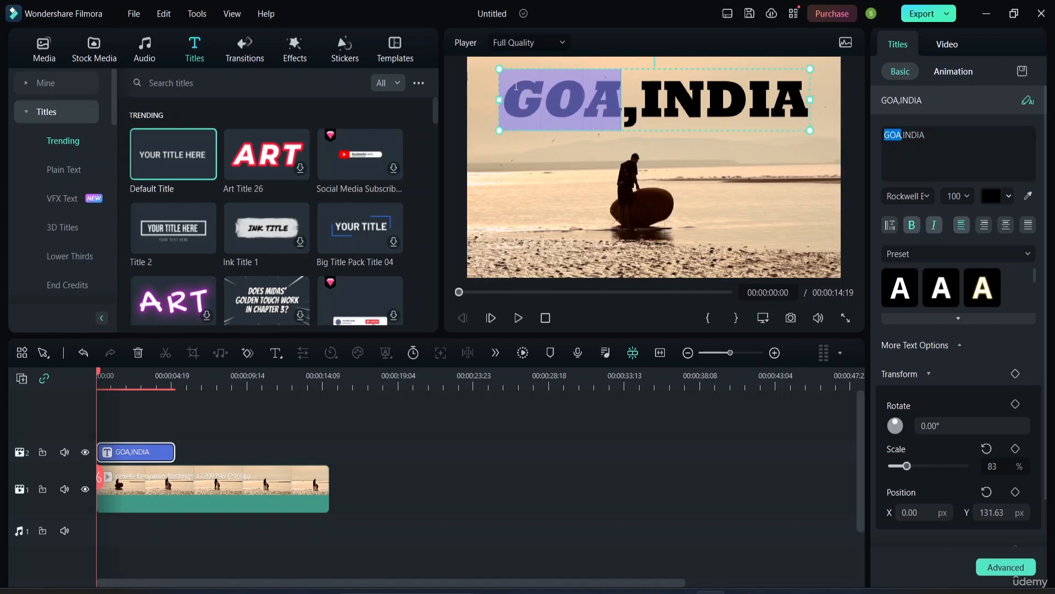
{"action": "left_click", "coordinate": [932, 230]}
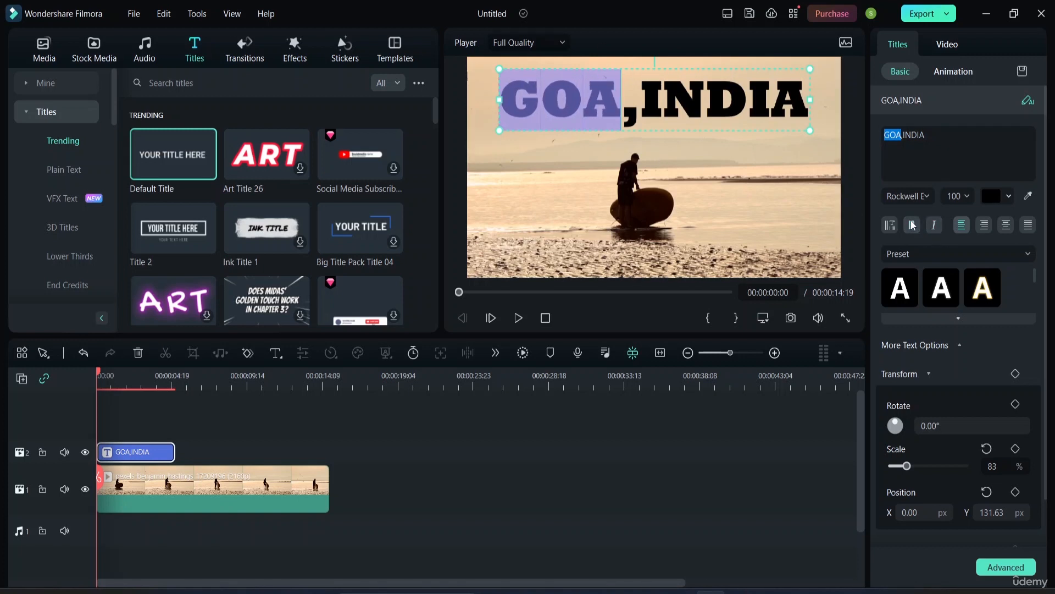
{"action": "left_click", "coordinate": [798, 111]}
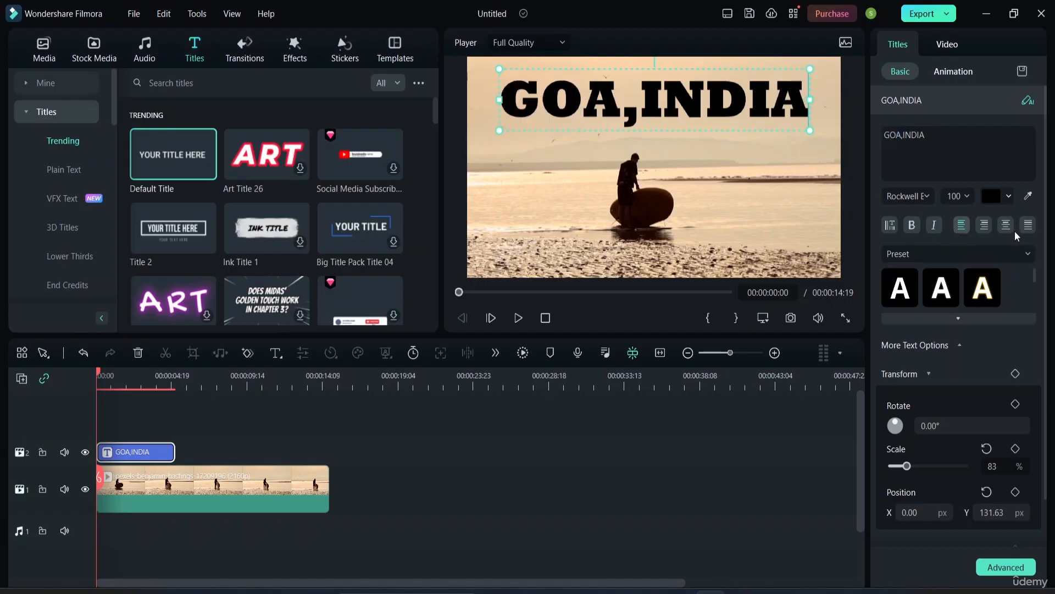
Step: Try the left, right, centred and justified alignments on the title text, ending on right alignment
{"action": "left_click", "coordinate": [961, 230]}
{"action": "left_click", "coordinate": [912, 225]}
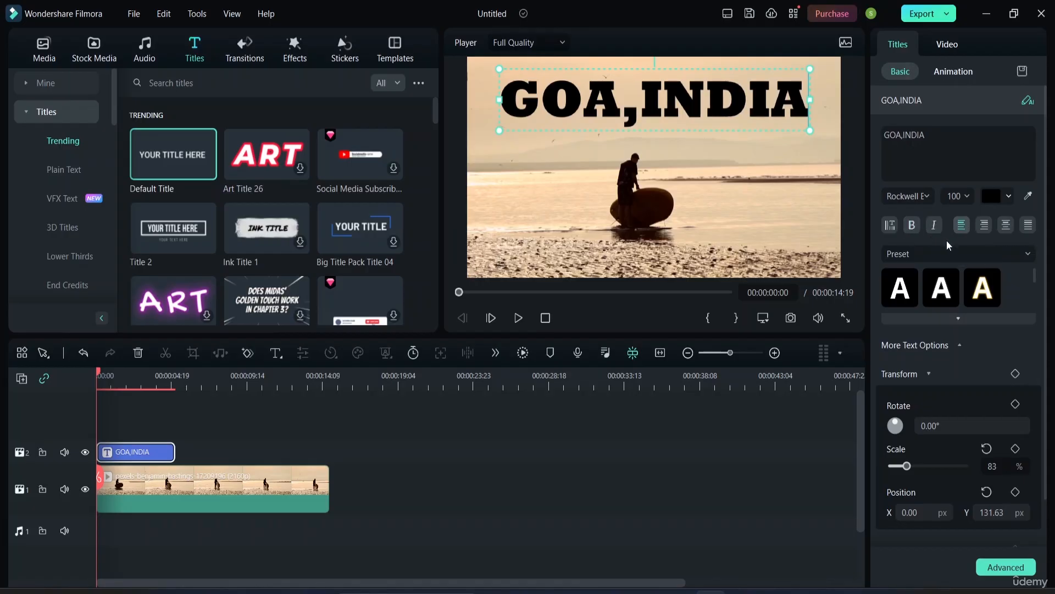
{"action": "left_click", "coordinate": [983, 226]}
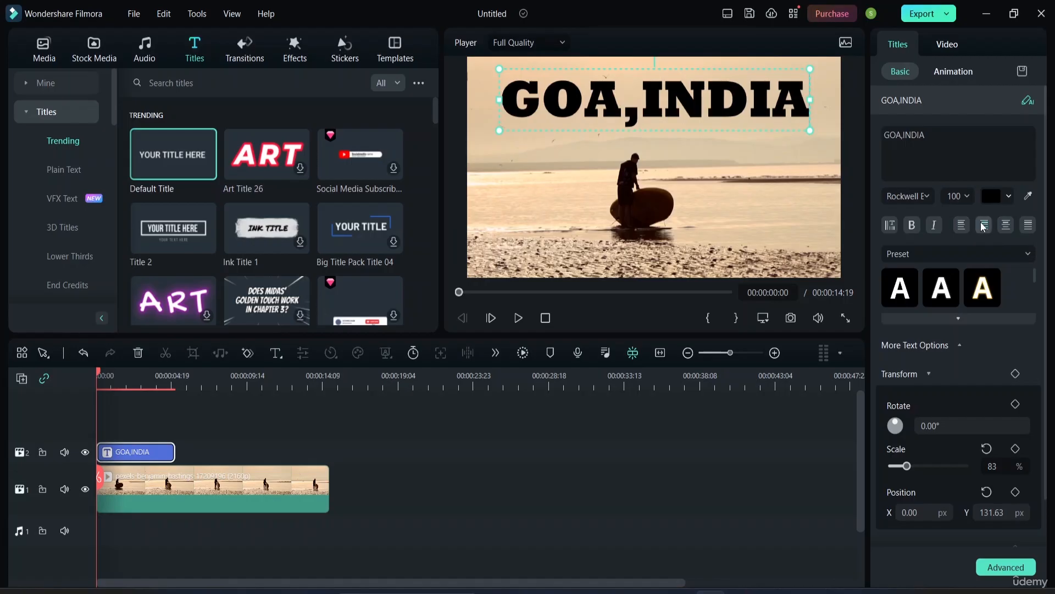
{"action": "left_click", "coordinate": [1007, 227]}
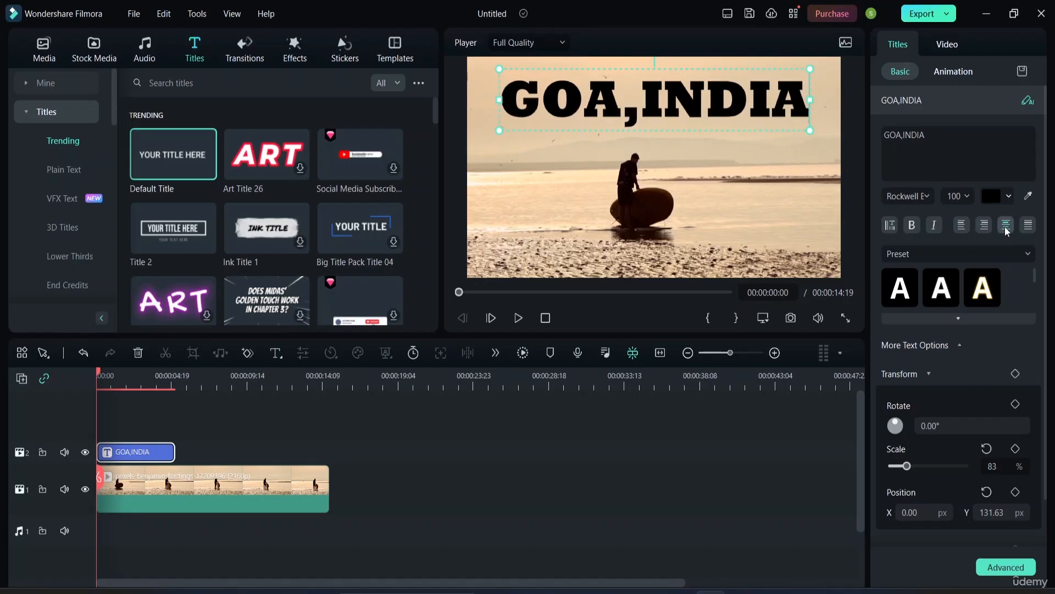
{"action": "left_click", "coordinate": [1028, 226]}
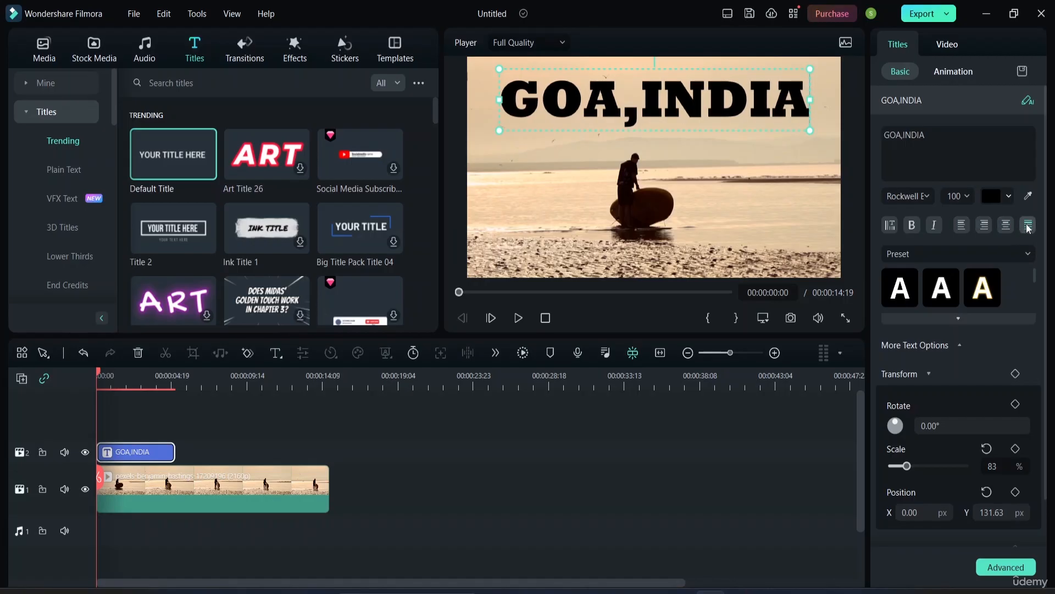
{"action": "left_click", "coordinate": [984, 225]}
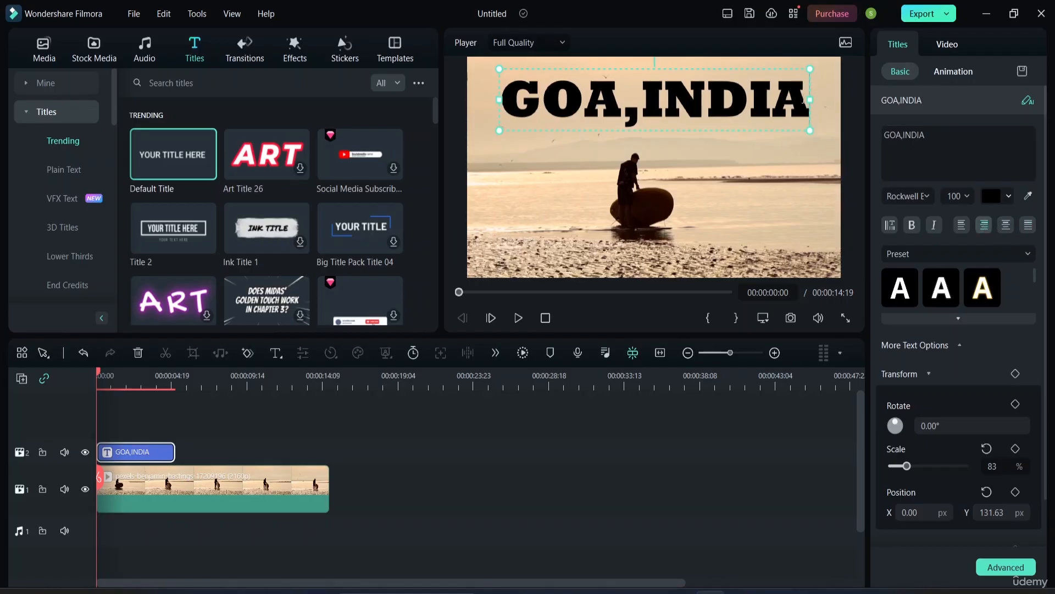
Step: Remove the comma and split the title into two lines, GOA and INDIA, and scale it down to about 67%
{"action": "left_click", "coordinate": [996, 141]}
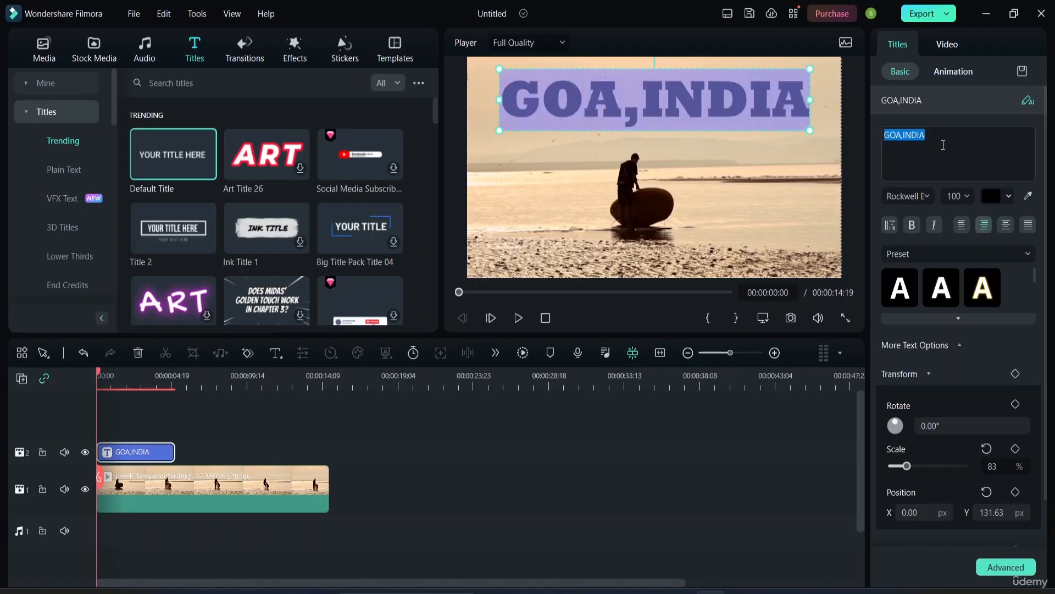
{"action": "key", "text": "Return"}
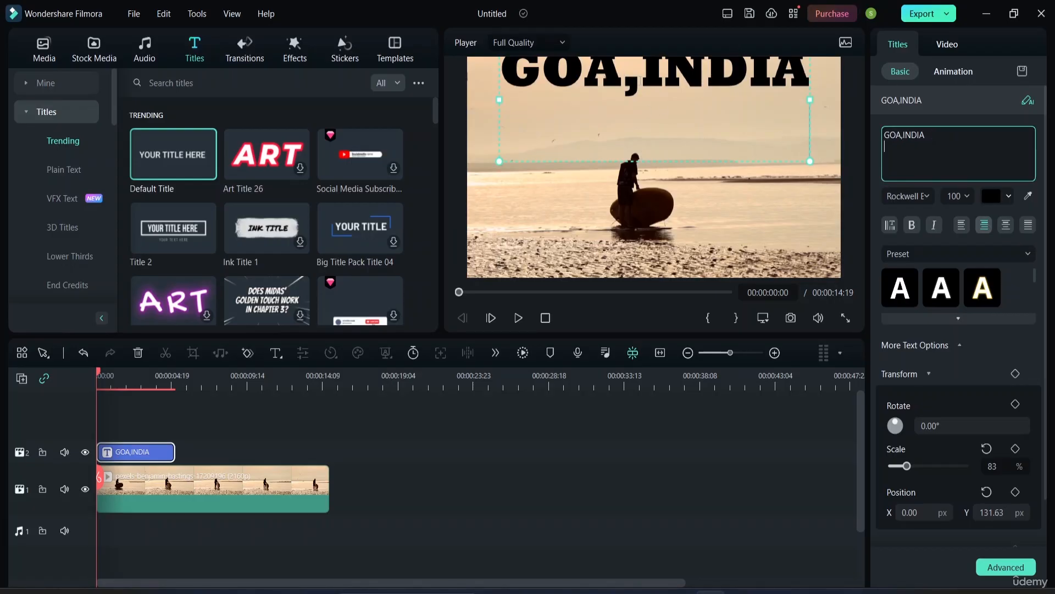
{"action": "left_click", "coordinate": [641, 80]}
{"action": "key", "text": "BackSpace"}
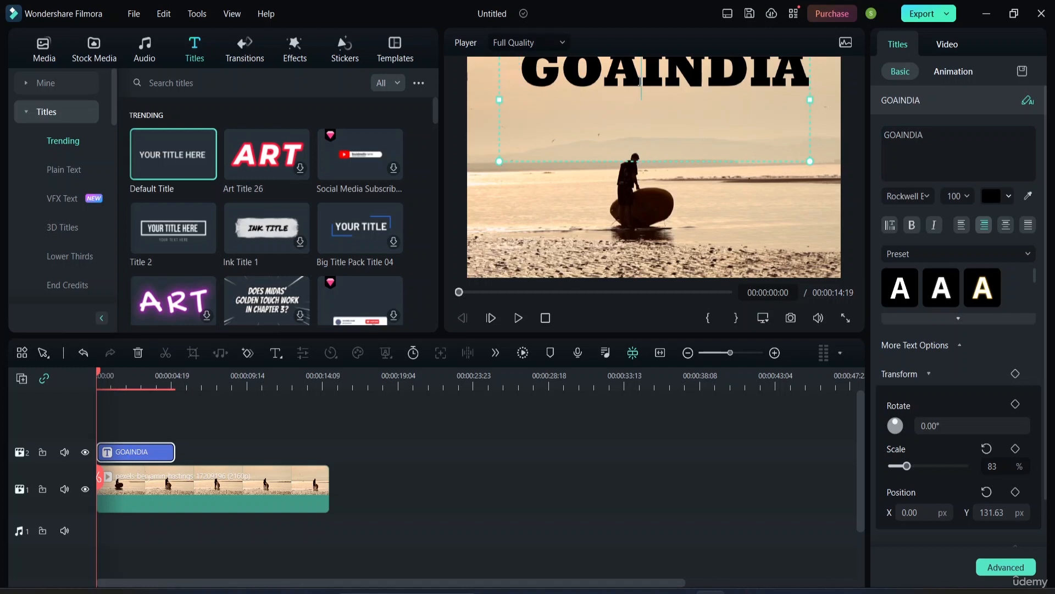
{"action": "key", "text": "Return"}
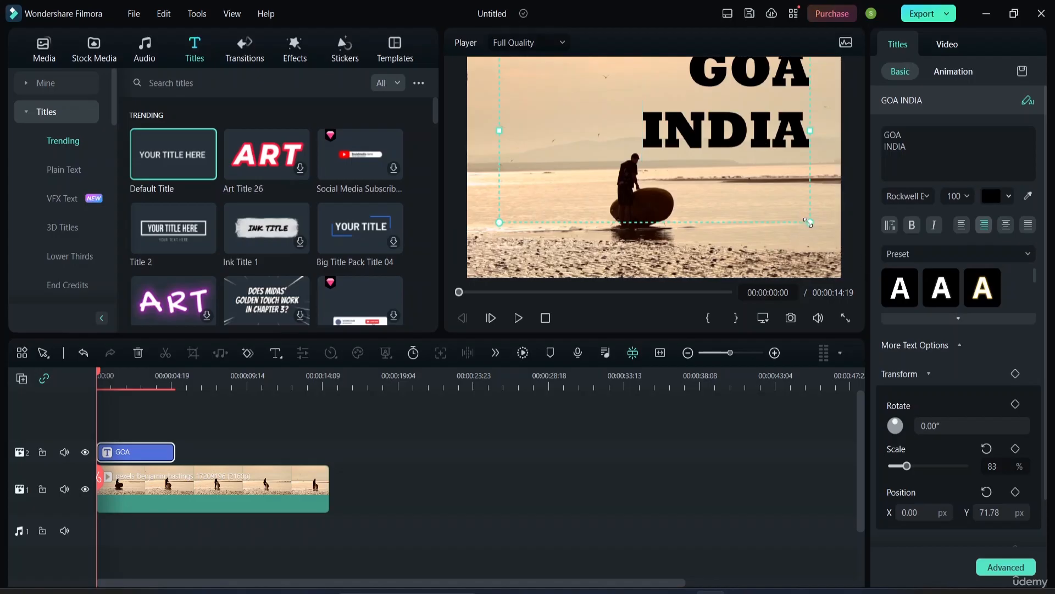
{"action": "left_click_drag", "start_coordinate": [810, 222], "coordinate": [728, 132]}
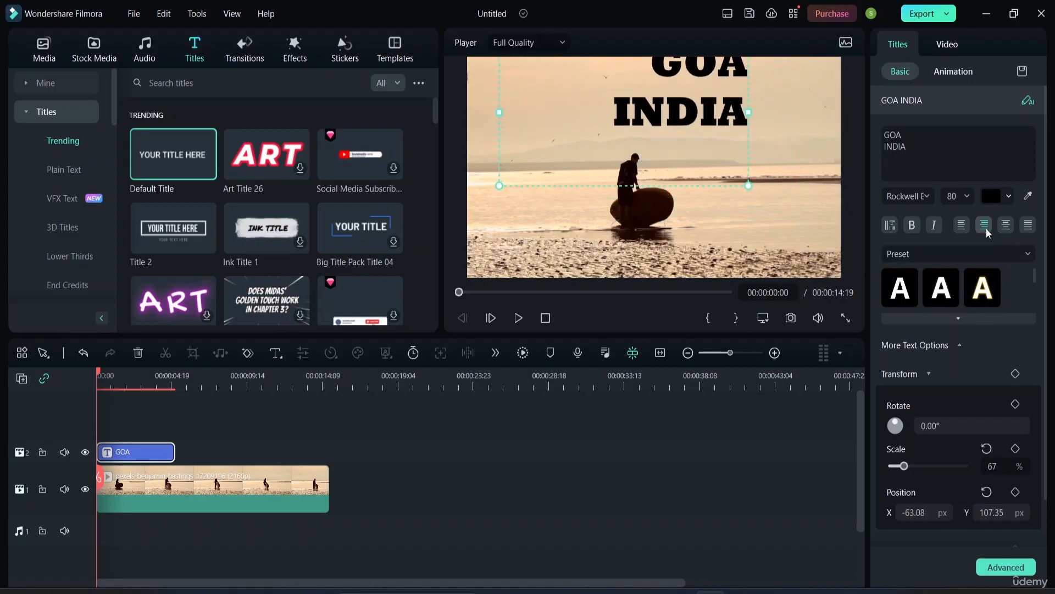
Step: Centre-align the two-line title text and move the title to about X -25, Y 71 px
{"action": "left_click", "coordinate": [1007, 226]}
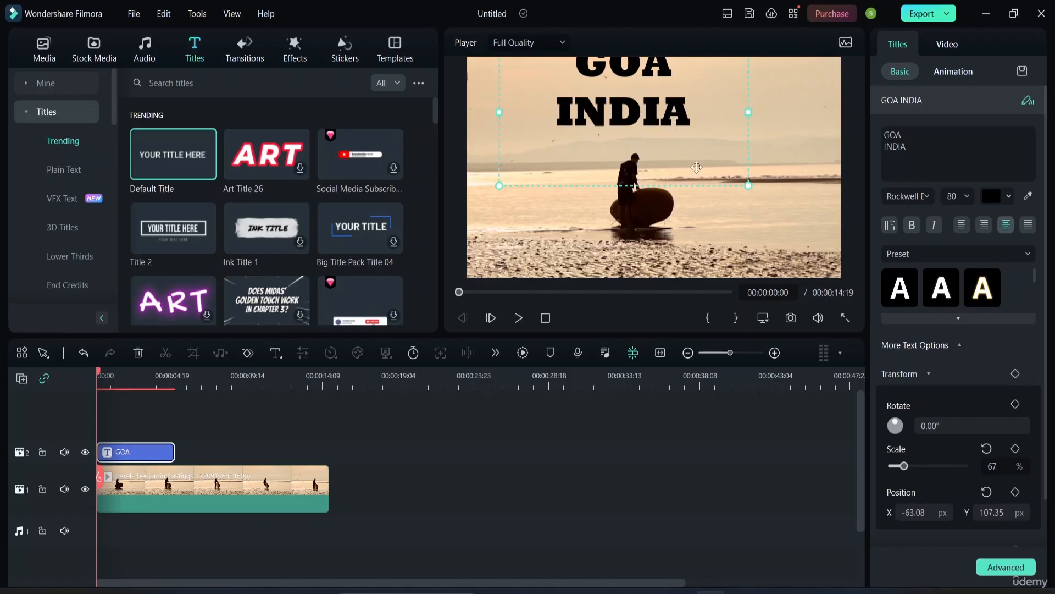
{"action": "mouse_move", "coordinate": [711, 95]}
{"action": "left_mouse_down"}
{"action": "mouse_move", "coordinate": [716, 119]}
{"action": "mouse_move", "coordinate": [740, 108]}
{"action": "mouse_move", "coordinate": [728, 98]}
{"action": "left_mouse_up"}
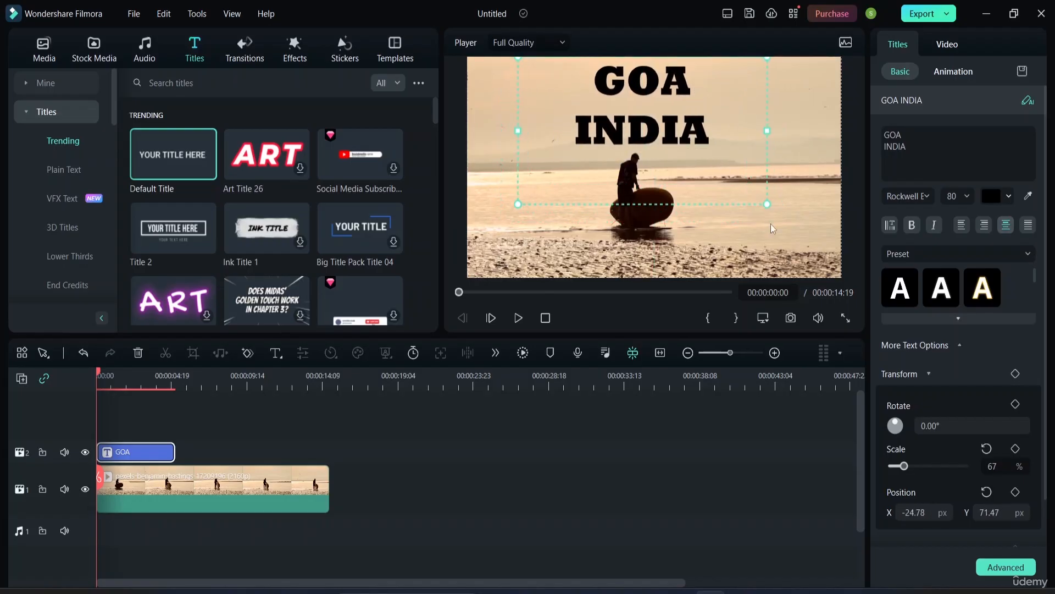
Step: Scale the two-line title down to about 48% and move it to about X -198, Y 111 px
{"action": "left_click_drag", "start_coordinate": [767, 204], "coordinate": [698, 141]}
{"action": "left_click_drag", "start_coordinate": [612, 94], "coordinate": [562, 94]}
{"action": "left_click", "coordinate": [663, 95]}
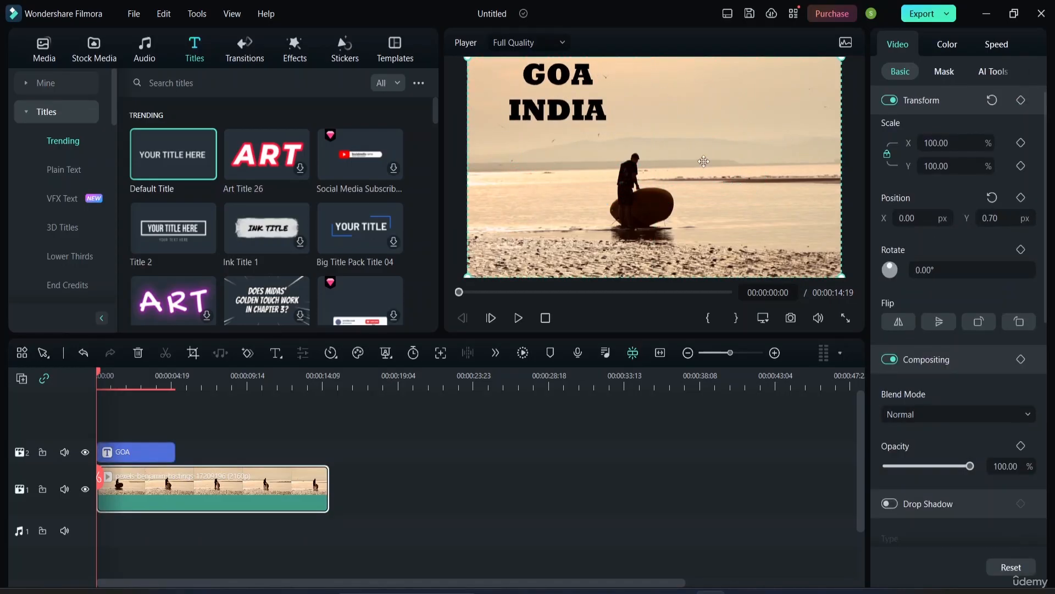
{"action": "left_click", "coordinate": [596, 94]}
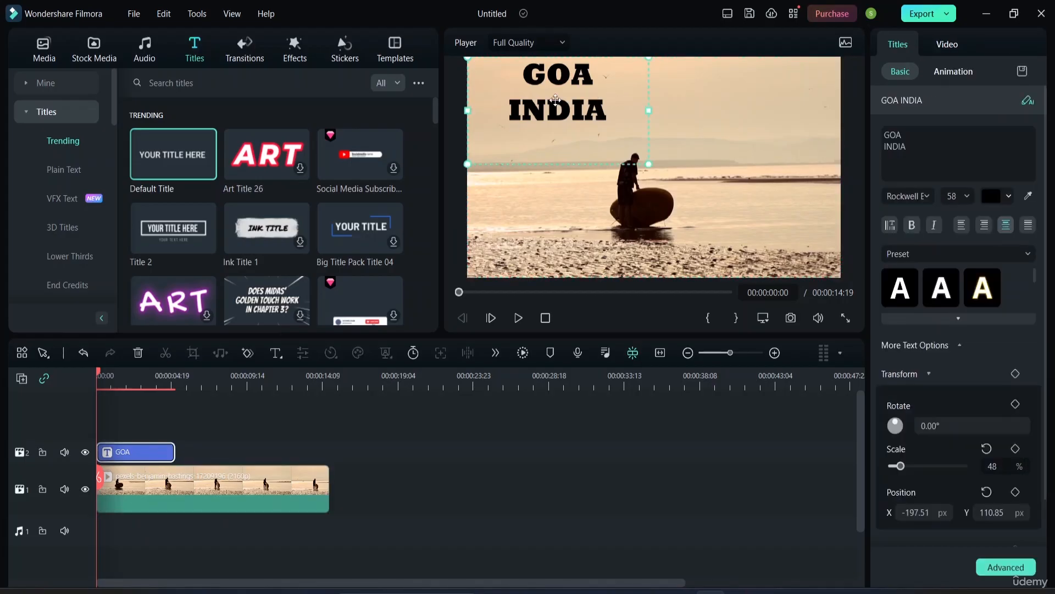
Step: Try right, left and justified text alignment on the title, ending back on centred alignment
{"action": "left_click", "coordinate": [985, 224]}
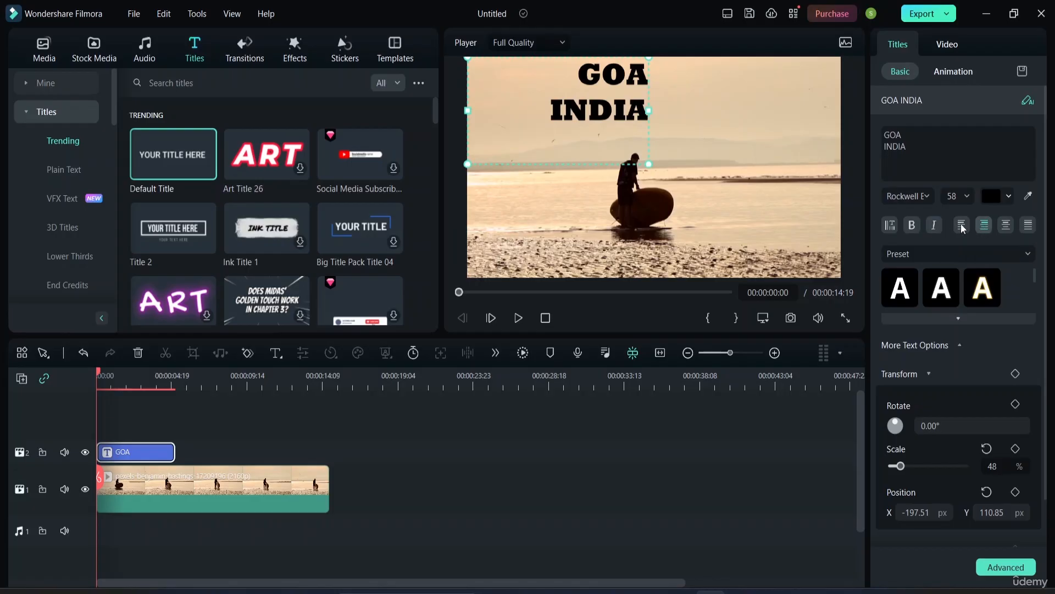
{"action": "left_click", "coordinate": [963, 224]}
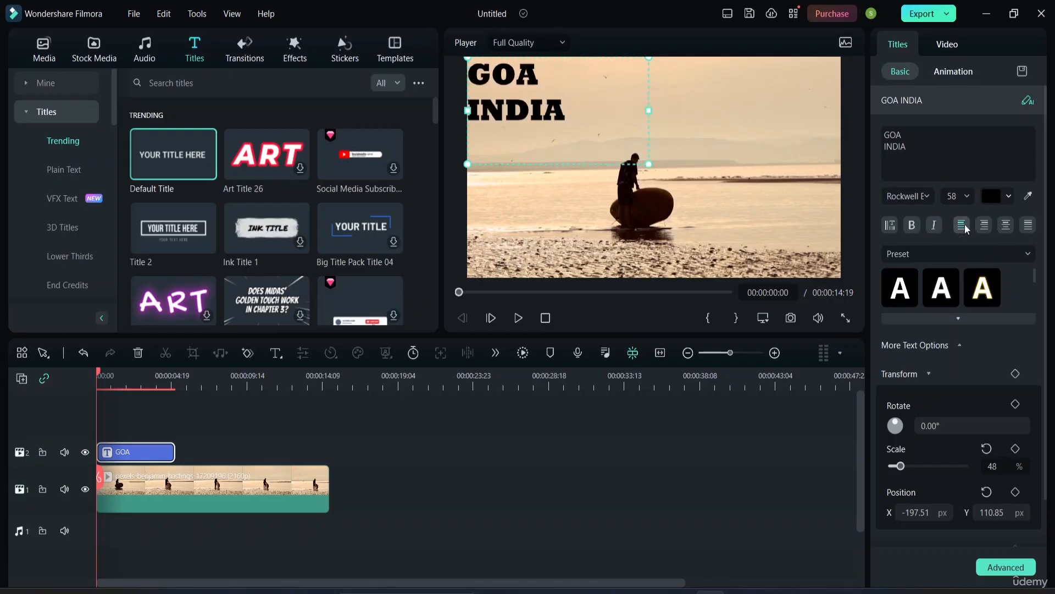
{"action": "left_click", "coordinate": [1007, 230]}
{"action": "left_click", "coordinate": [1029, 226]}
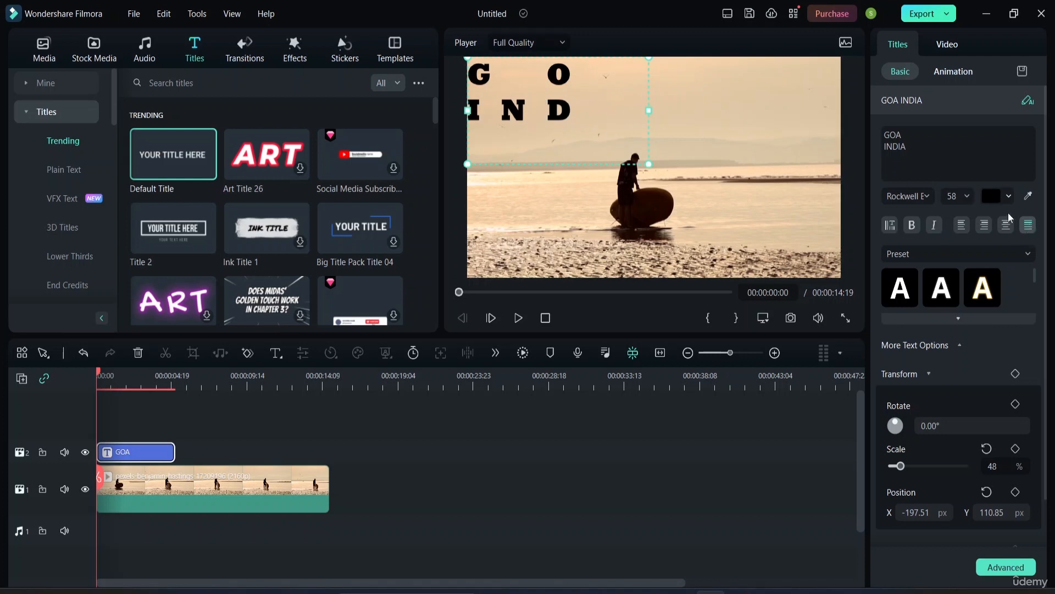
{"action": "left_click", "coordinate": [1006, 223]}
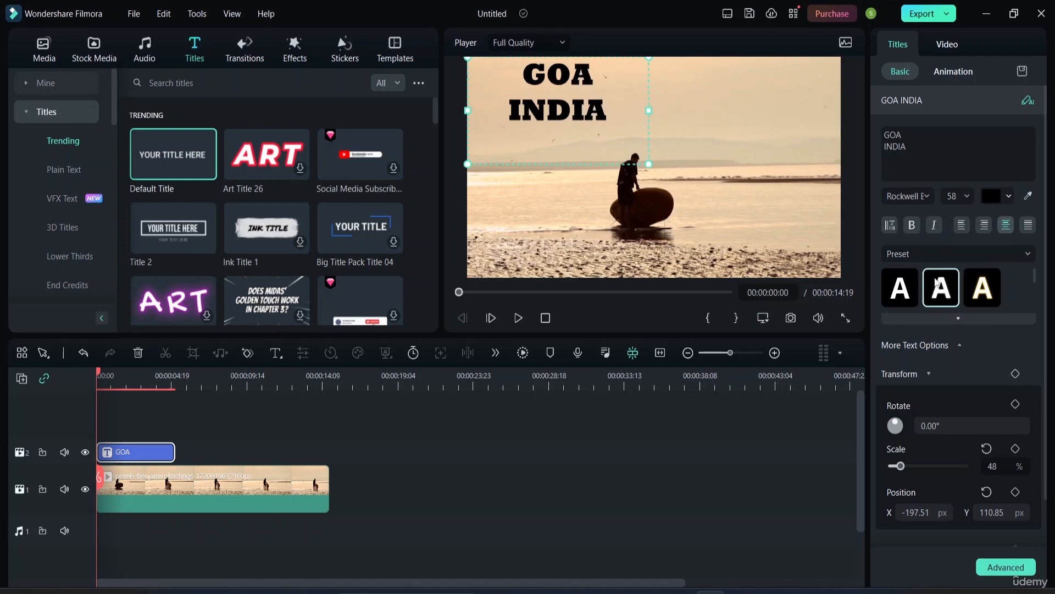
Step: Try the first three preset text styles on the title, including the white fill with a dark outline
{"action": "left_click", "coordinate": [938, 256]}
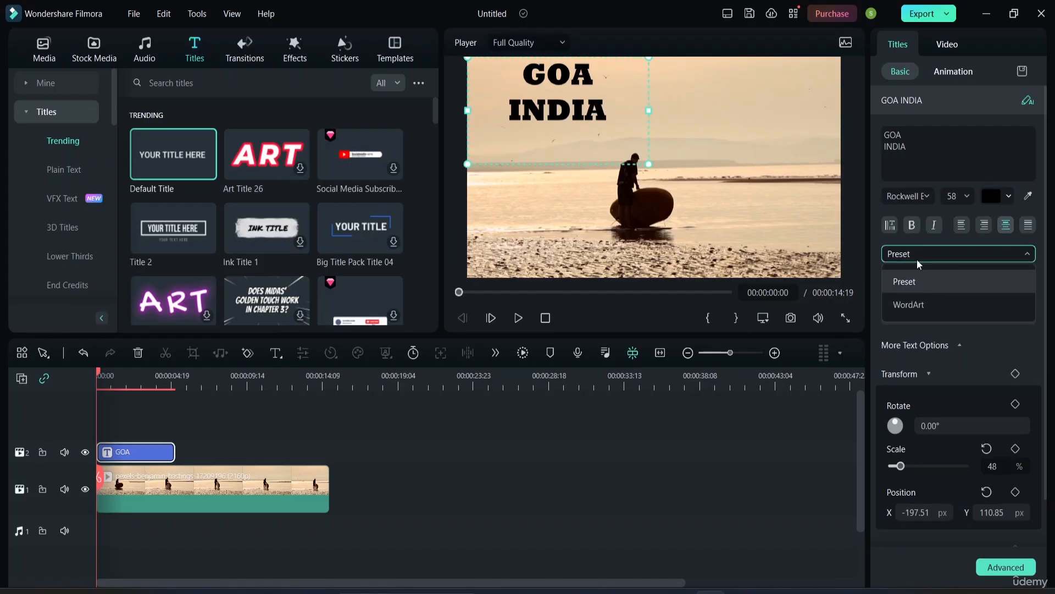
{"action": "left_click", "coordinate": [911, 282]}
{"action": "left_click", "coordinate": [937, 293]}
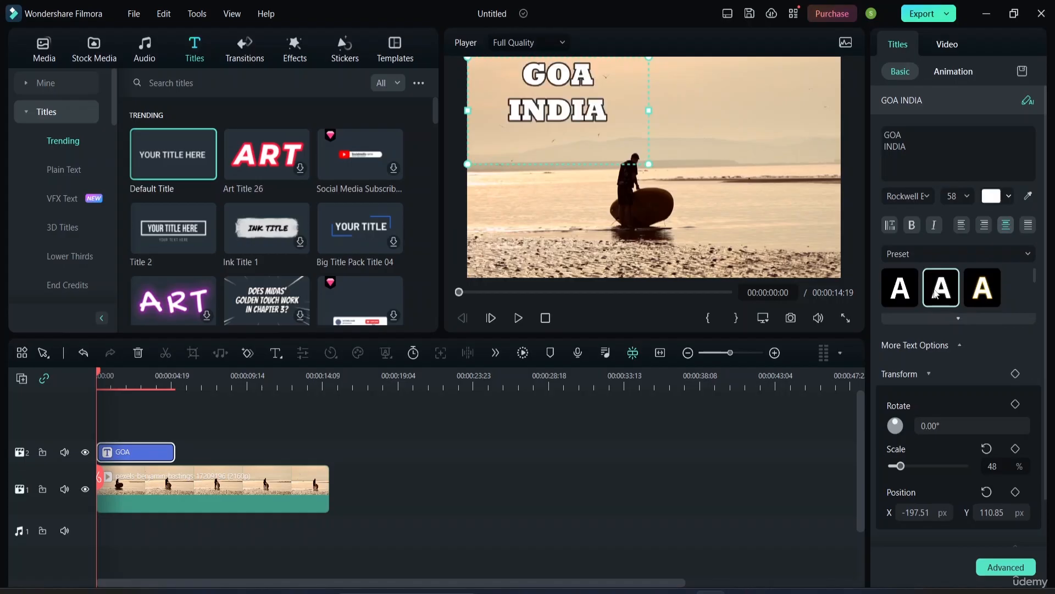
{"action": "left_click", "coordinate": [902, 288]}
{"action": "left_click", "coordinate": [941, 288]}
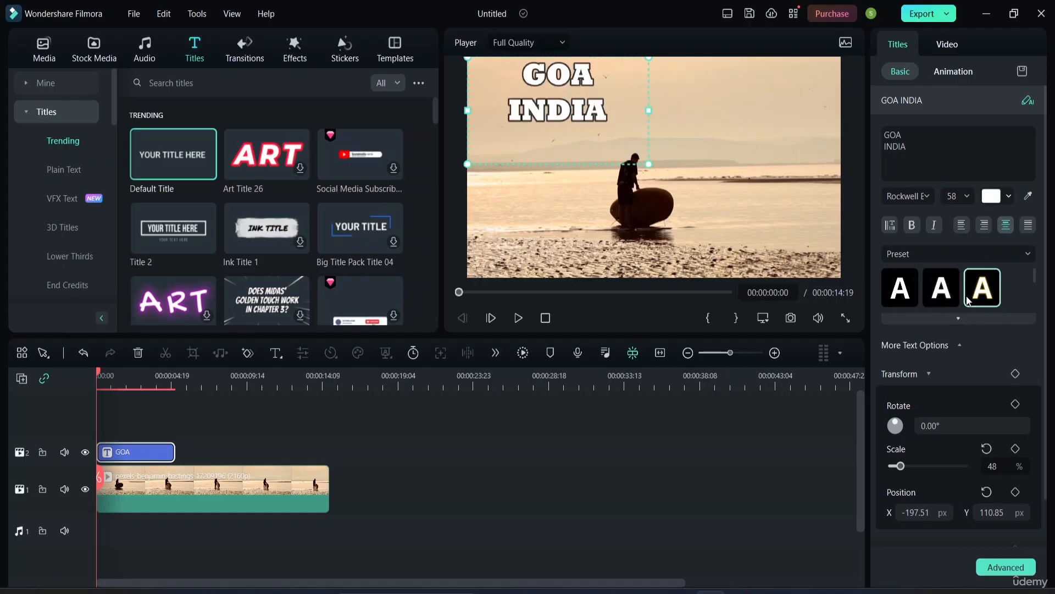
{"action": "left_click", "coordinate": [968, 301]}
Step: Expand the preset styles and try several outlined, silver, yellow, orange and magenta gradient looks on the title
{"action": "left_click", "coordinate": [958, 318]}
{"action": "left_click", "coordinate": [941, 336]}
{"action": "left_click", "coordinate": [983, 343]}
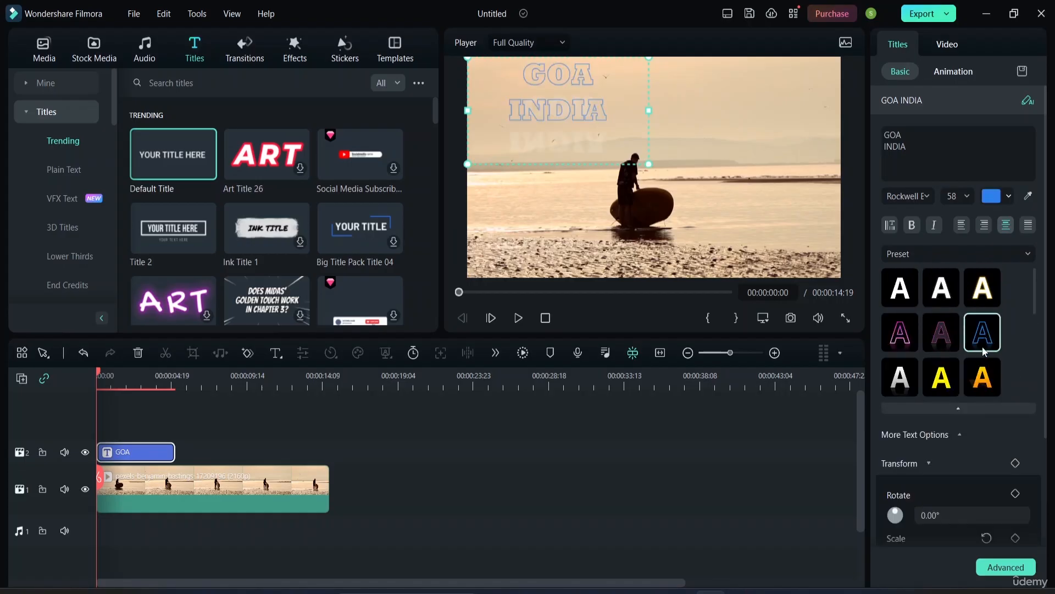
{"action": "left_click", "coordinate": [983, 377]}
{"action": "left_click", "coordinate": [941, 377]}
{"action": "left_click", "coordinate": [912, 370]}
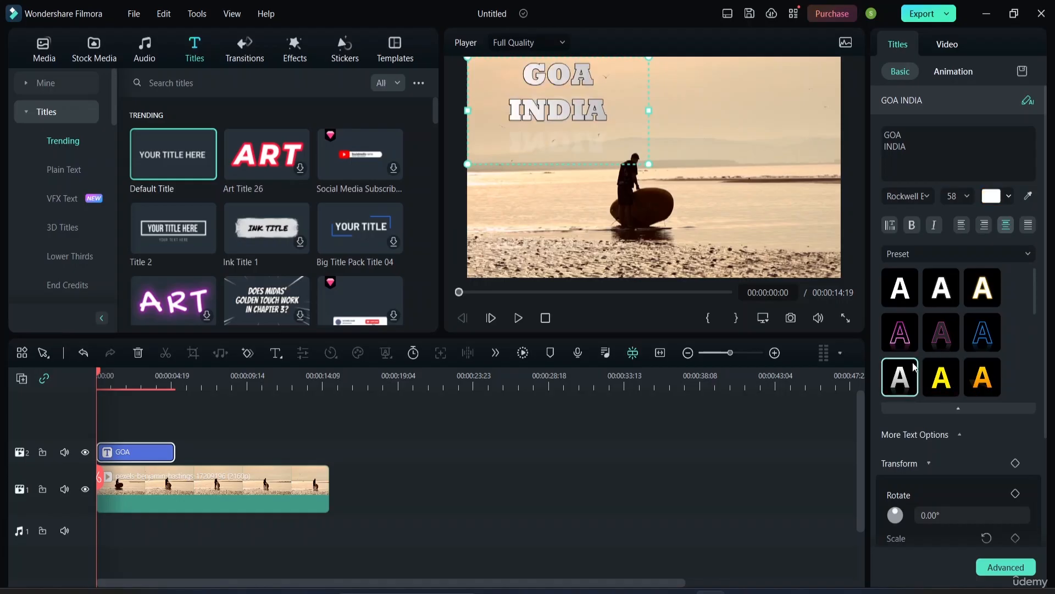
{"action": "left_click", "coordinate": [915, 337]}
{"action": "left_click", "coordinate": [937, 337]}
{"action": "left_click", "coordinate": [974, 345]}
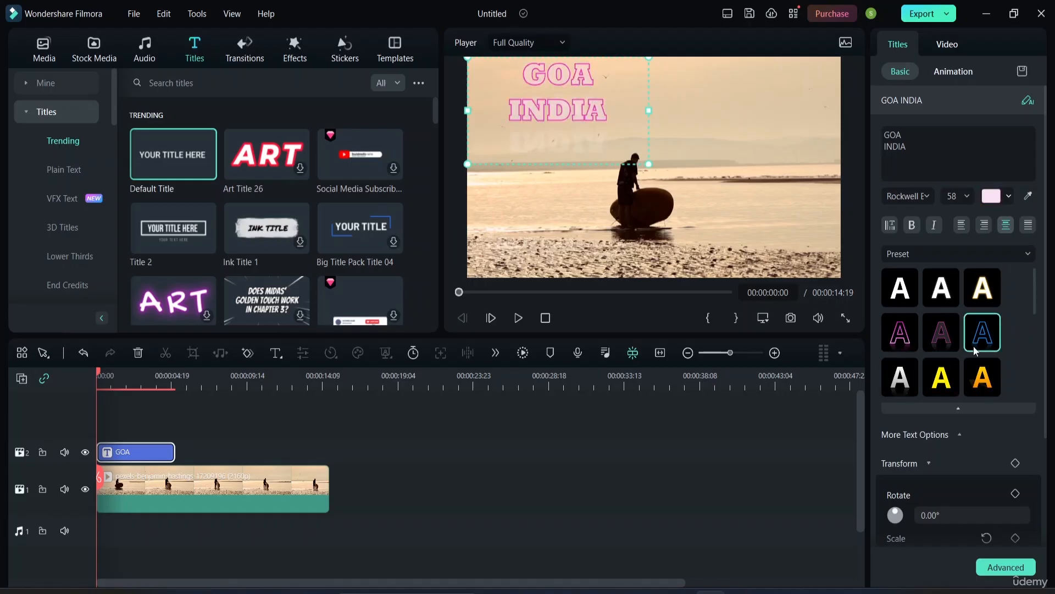
{"action": "left_click", "coordinate": [932, 291]}
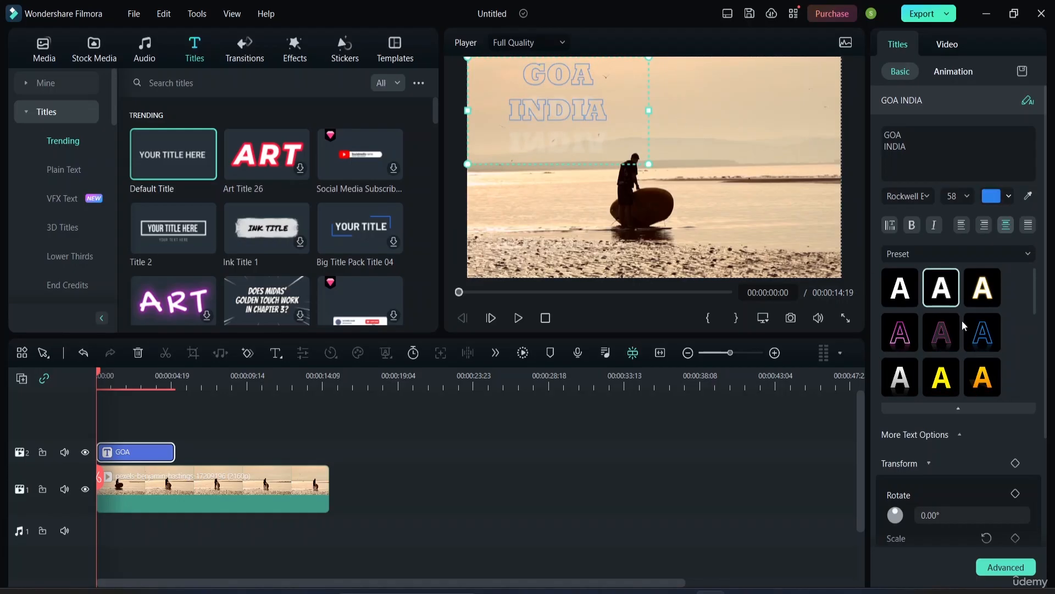
{"action": "scroll", "coordinate": [962, 324], "scroll_direction": "down", "scroll_amount": 3}
{"action": "left_click", "coordinate": [941, 334]}
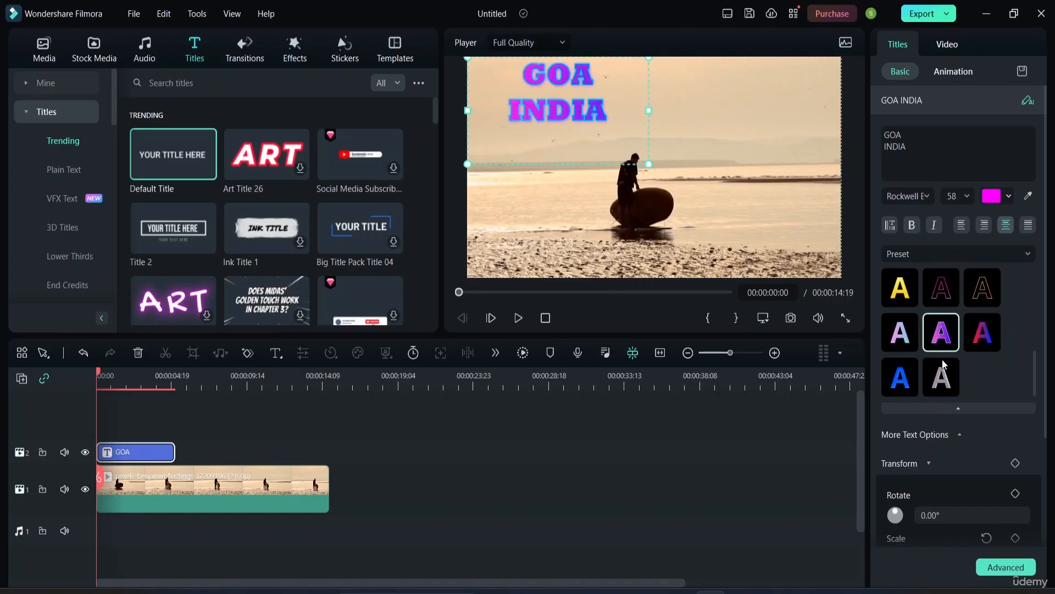
{"action": "left_click", "coordinate": [942, 377]}
{"action": "left_click", "coordinate": [982, 332]}
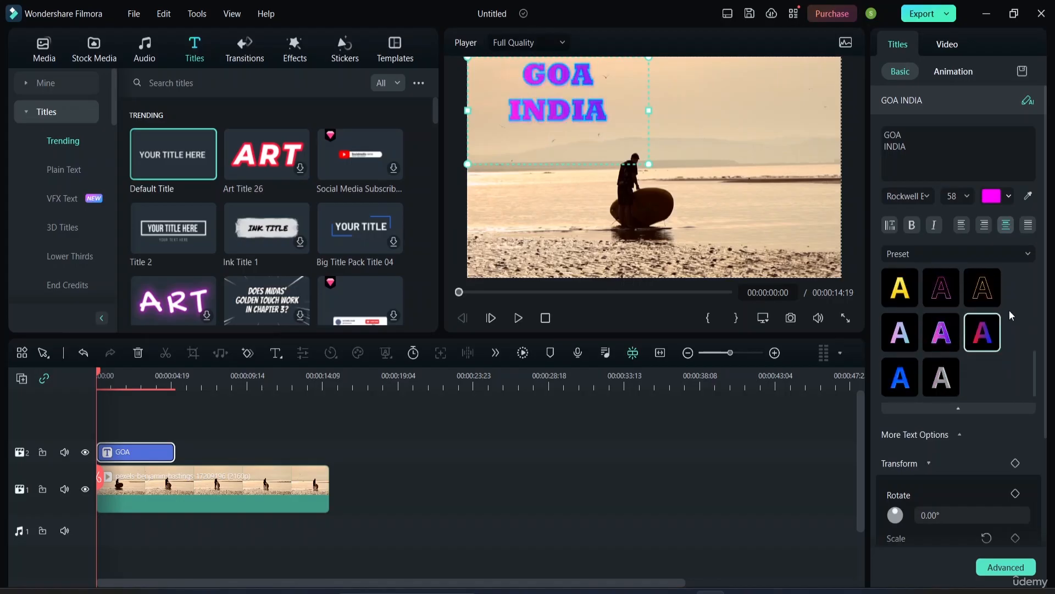
Step: Switch to the WordArt styles, try several, and apply the black fill with a blue outline to the title
{"action": "left_click", "coordinate": [1014, 254]}
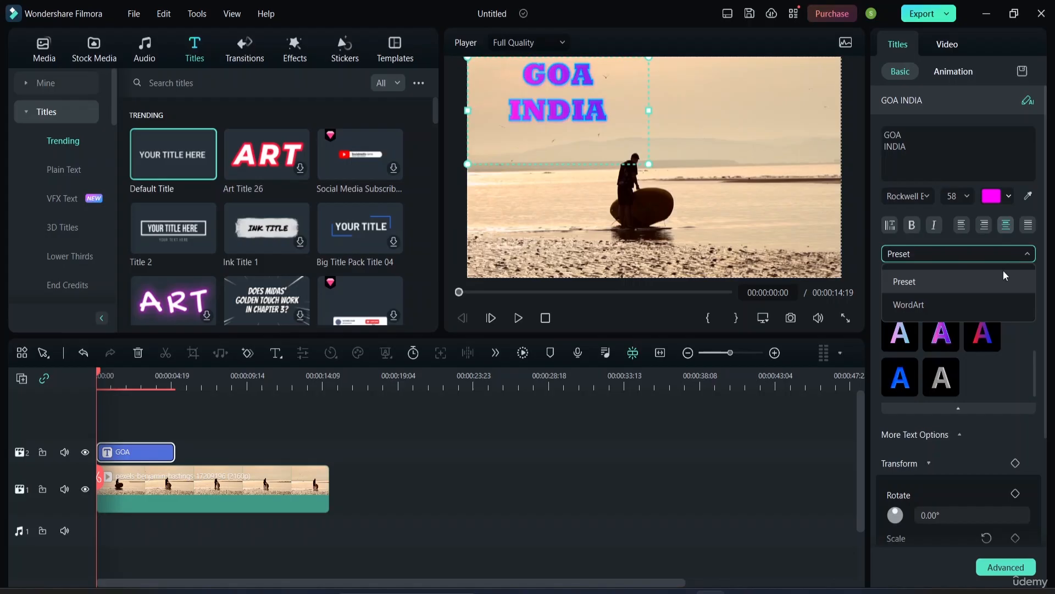
{"action": "left_click", "coordinate": [934, 306]}
{"action": "left_click", "coordinate": [898, 294]}
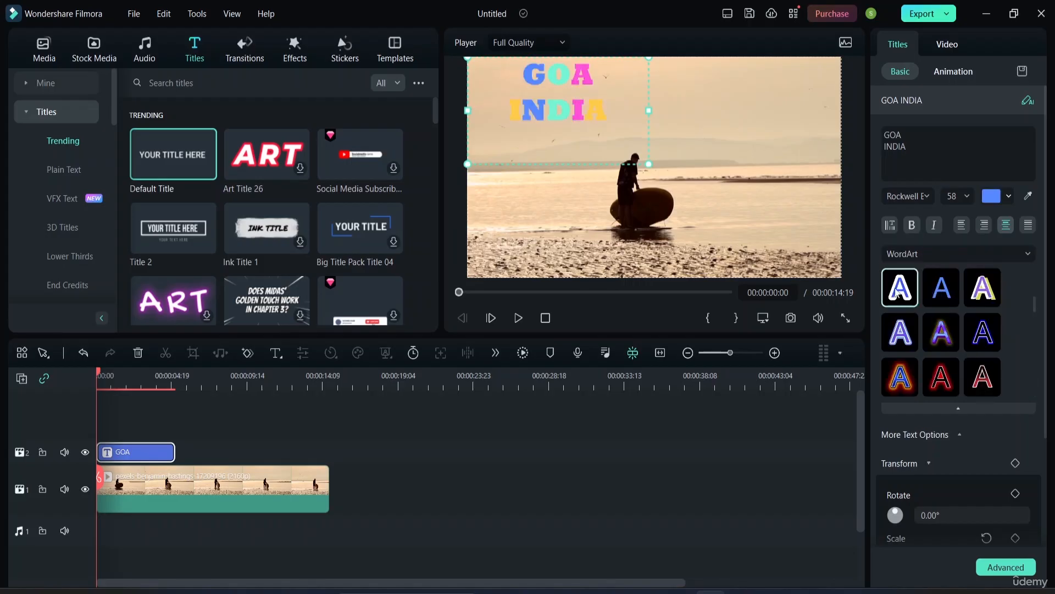
{"action": "left_click", "coordinate": [993, 304]}
{"action": "left_click", "coordinate": [984, 325]}
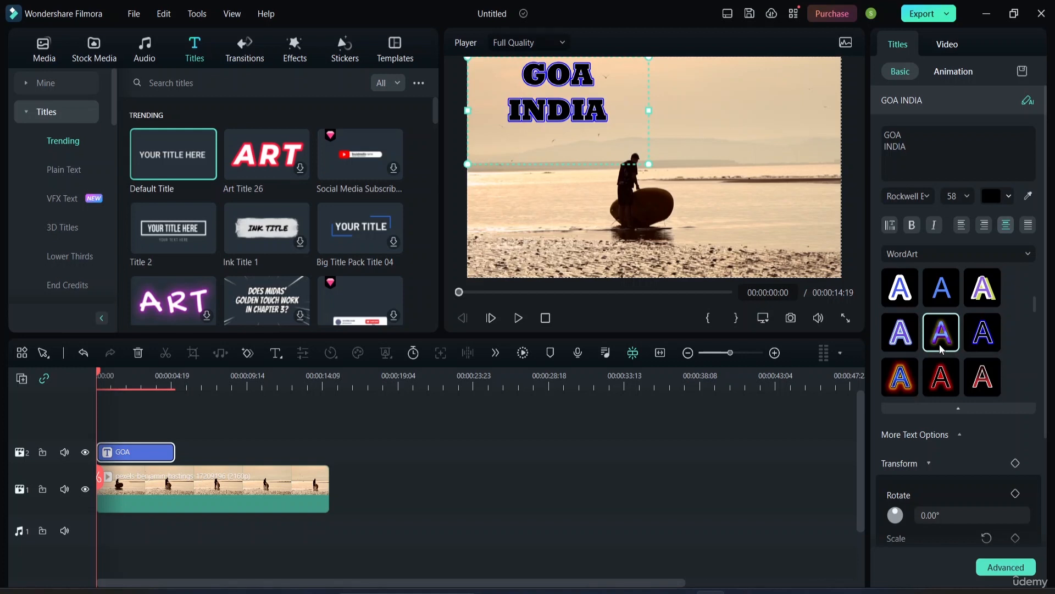
{"action": "left_click", "coordinate": [941, 349]}
{"action": "left_click", "coordinate": [984, 331]}
{"action": "left_click", "coordinate": [959, 409]}
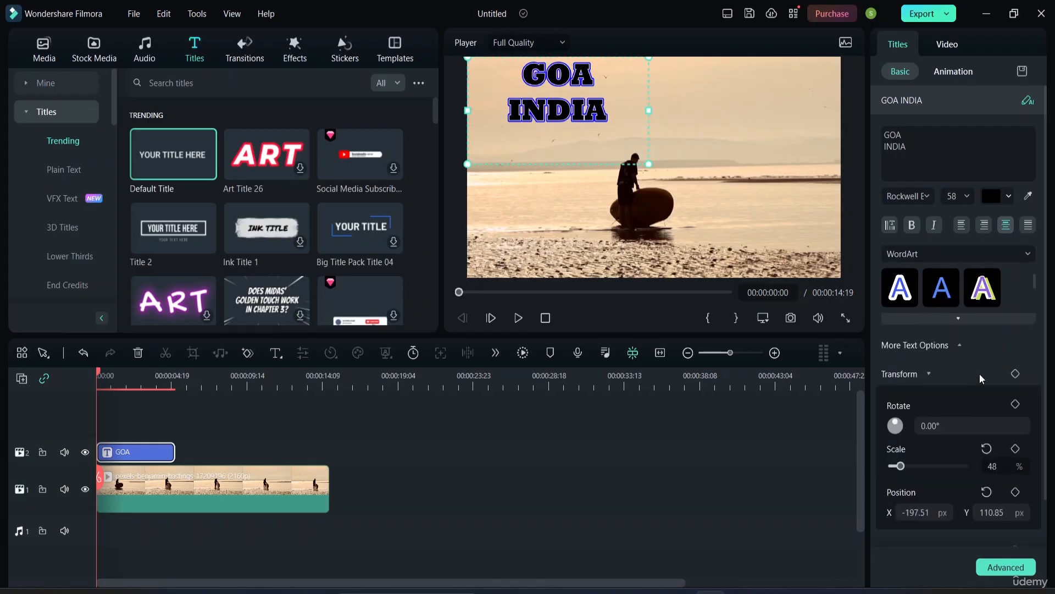
Step: Set the title's letter spacing to 17 and try adjusting the line height, leaving it at 0
{"action": "left_click", "coordinate": [959, 345]}
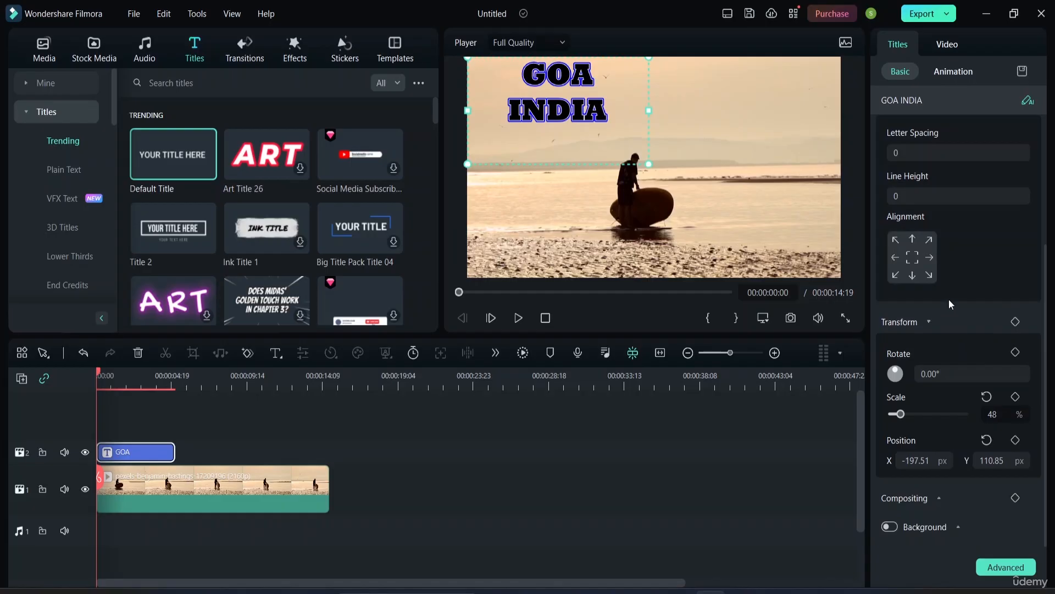
{"action": "scroll", "coordinate": [930, 177], "scroll_direction": "up", "scroll_amount": 2}
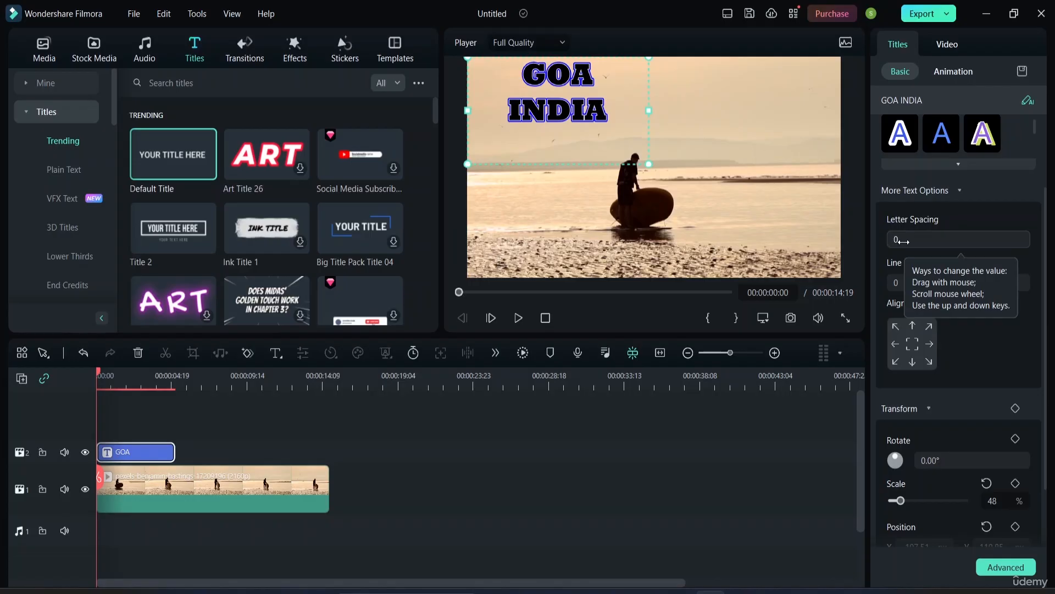
{"action": "left_click_drag", "start_coordinate": [904, 242], "coordinate": [913, 242]}
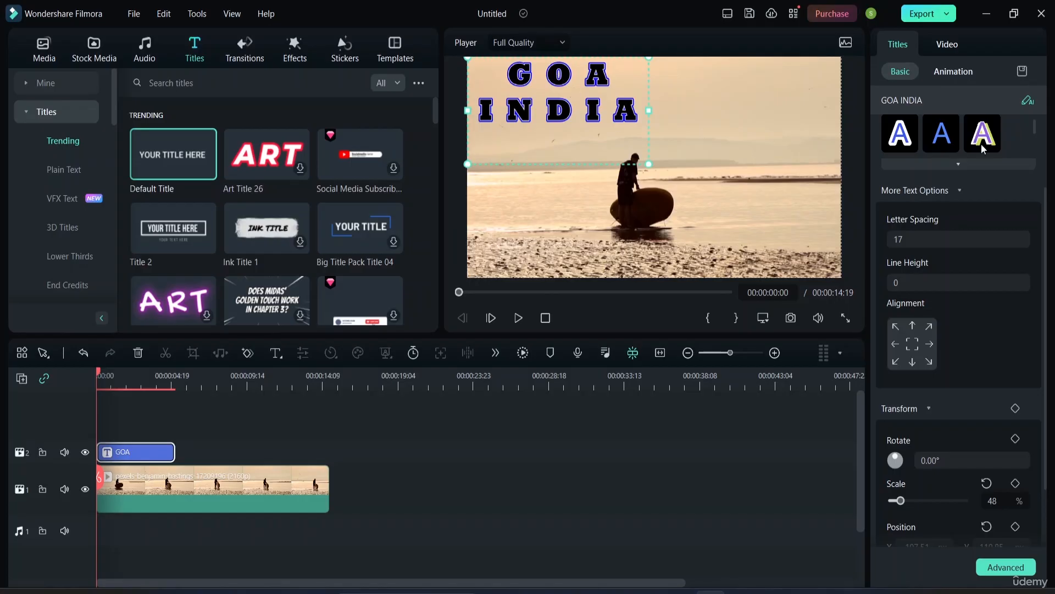
{"action": "mouse_move", "coordinate": [891, 282]}
{"action": "left_mouse_down"}
{"action": "mouse_move", "coordinate": [907, 282]}
{"action": "mouse_move", "coordinate": [858, 282]}
{"action": "mouse_move", "coordinate": [892, 282]}
{"action": "left_mouse_up"}
Step: Try aligning the title to the frame's corners, edges and centre, ending with it at the top centre
{"action": "left_click", "coordinate": [913, 332]}
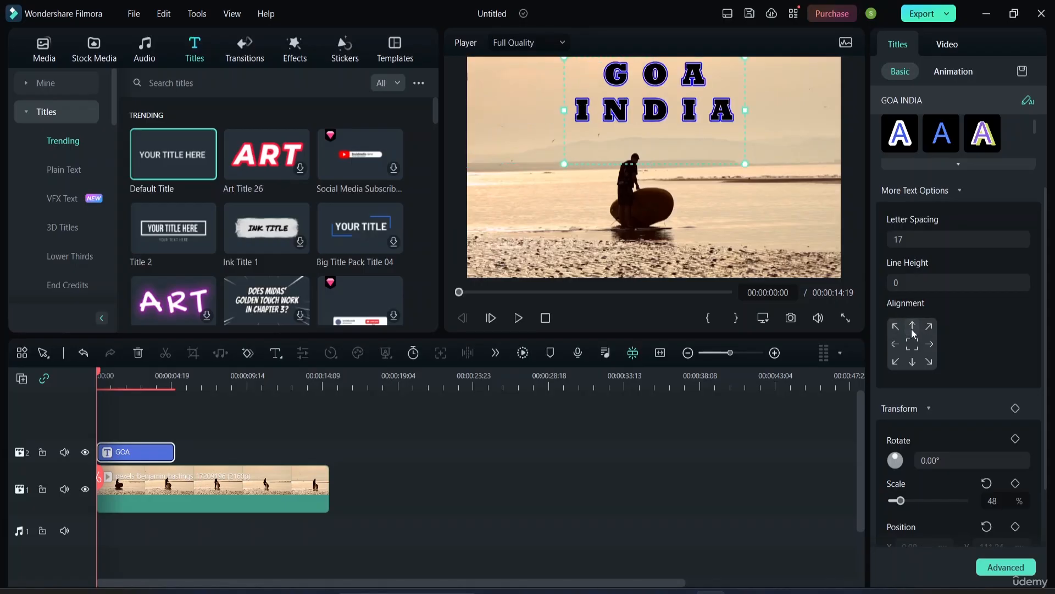
{"action": "left_click", "coordinate": [929, 328]}
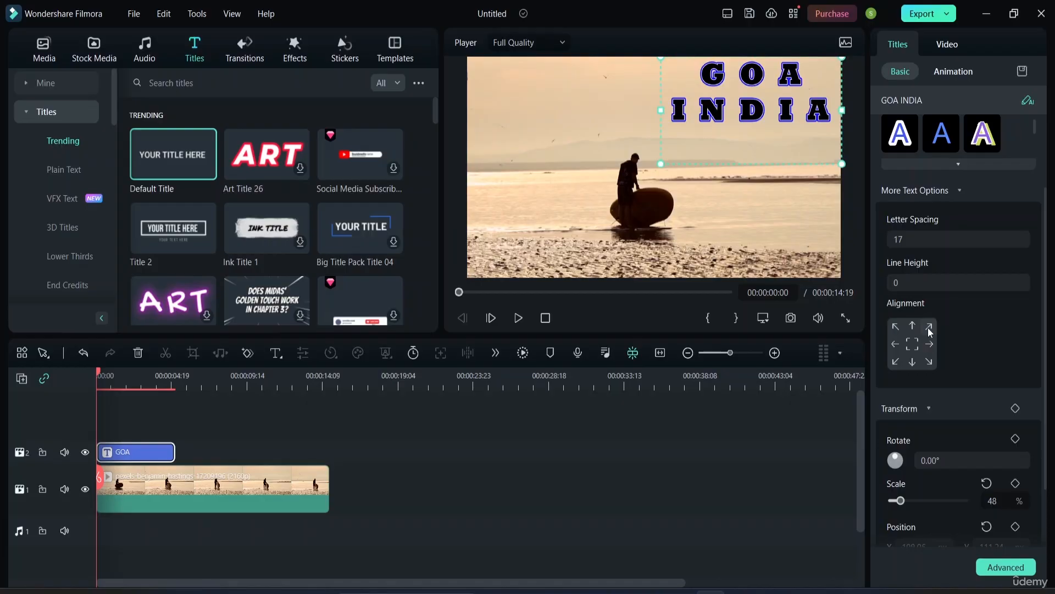
{"action": "left_click", "coordinate": [913, 343]}
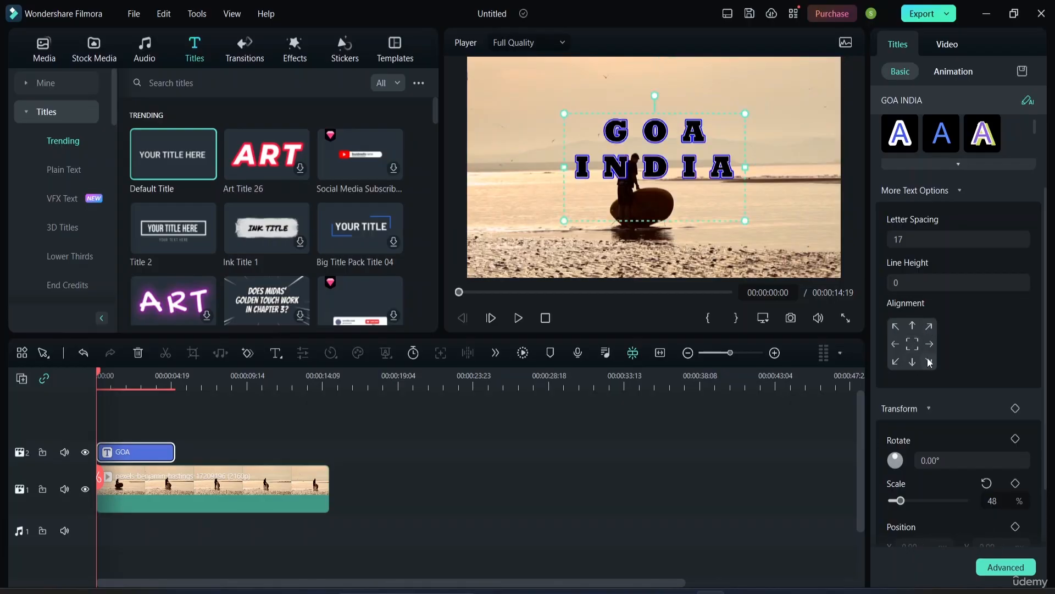
{"action": "left_click", "coordinate": [929, 343]}
{"action": "left_click", "coordinate": [895, 343]}
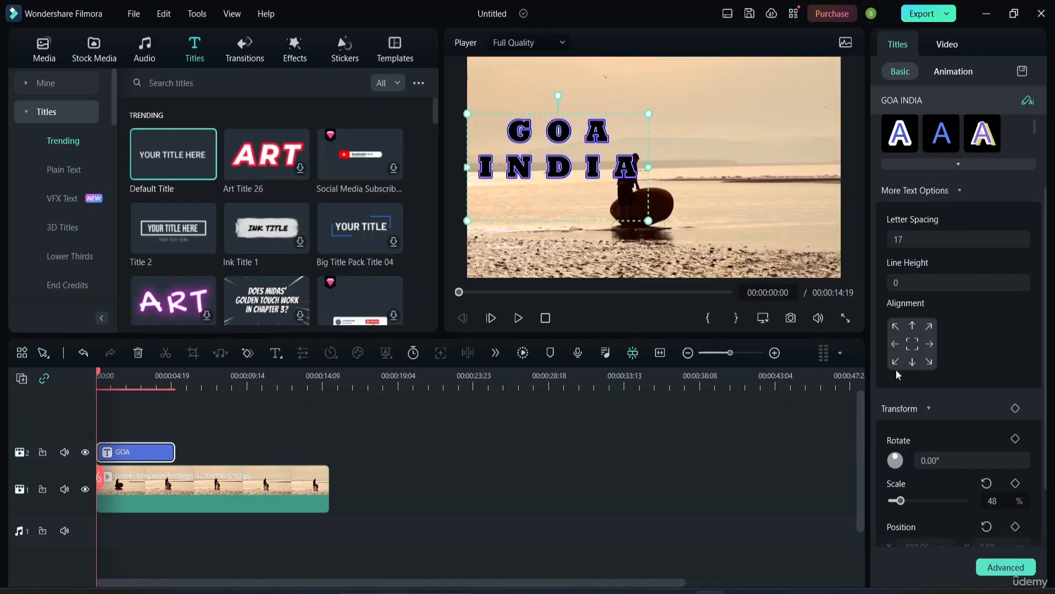
{"action": "left_click", "coordinate": [895, 362]}
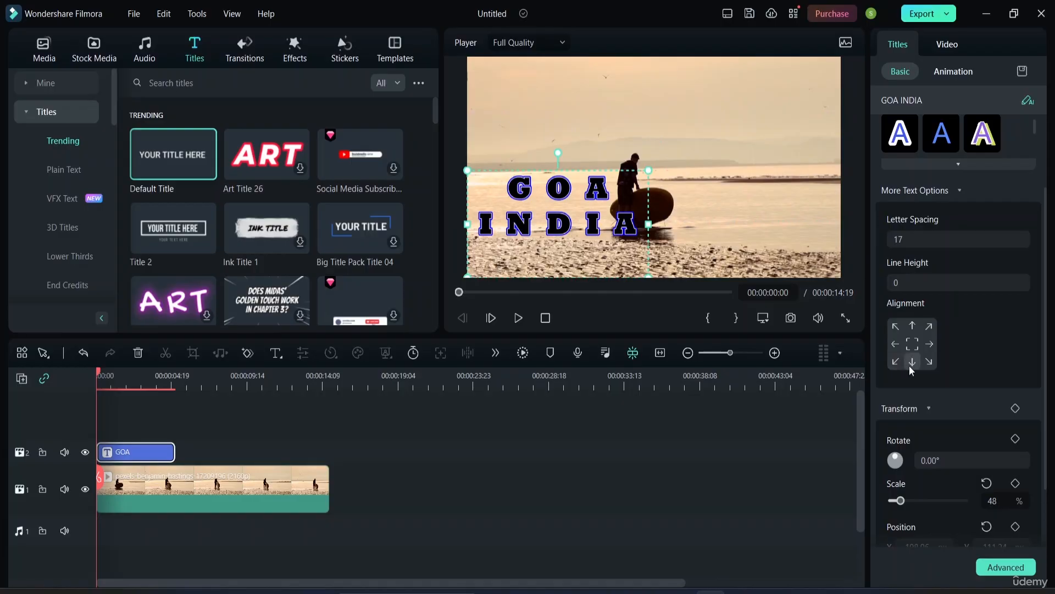
{"action": "left_click", "coordinate": [912, 362]}
{"action": "left_click", "coordinate": [929, 362]}
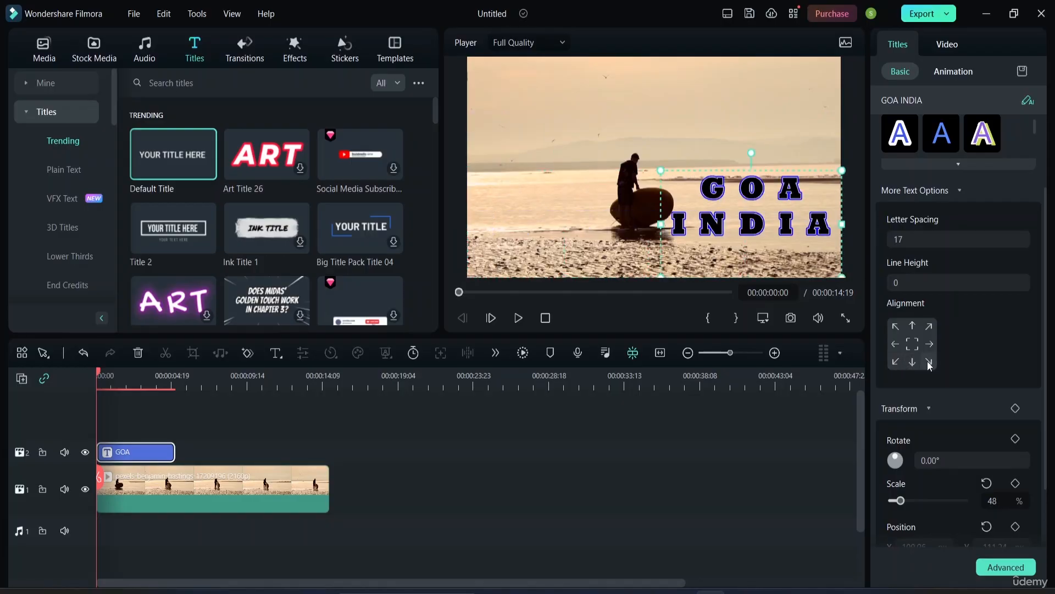
{"action": "left_click", "coordinate": [895, 326]}
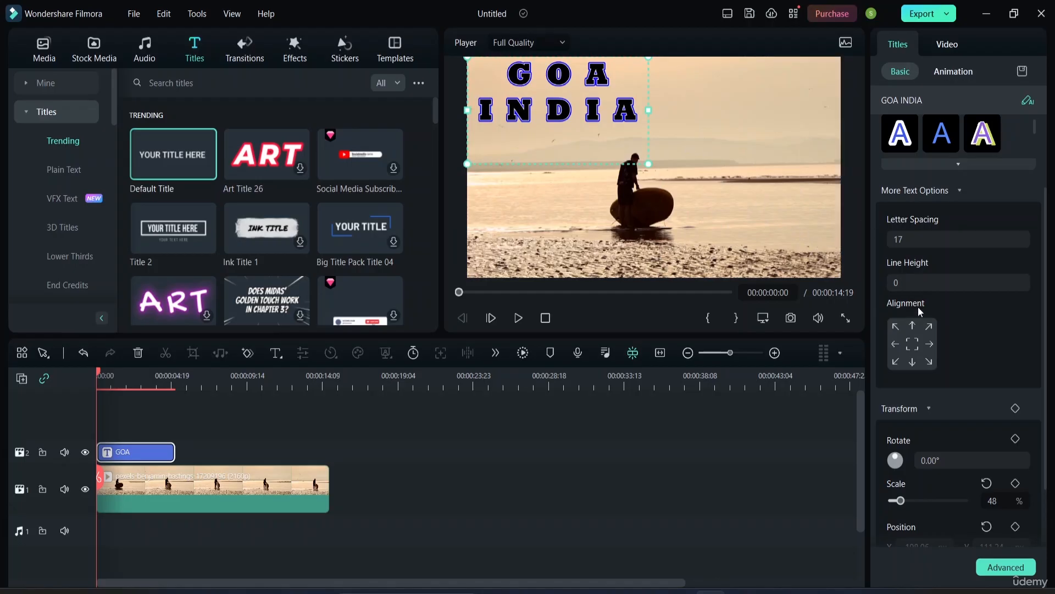
{"action": "left_click", "coordinate": [911, 329]}
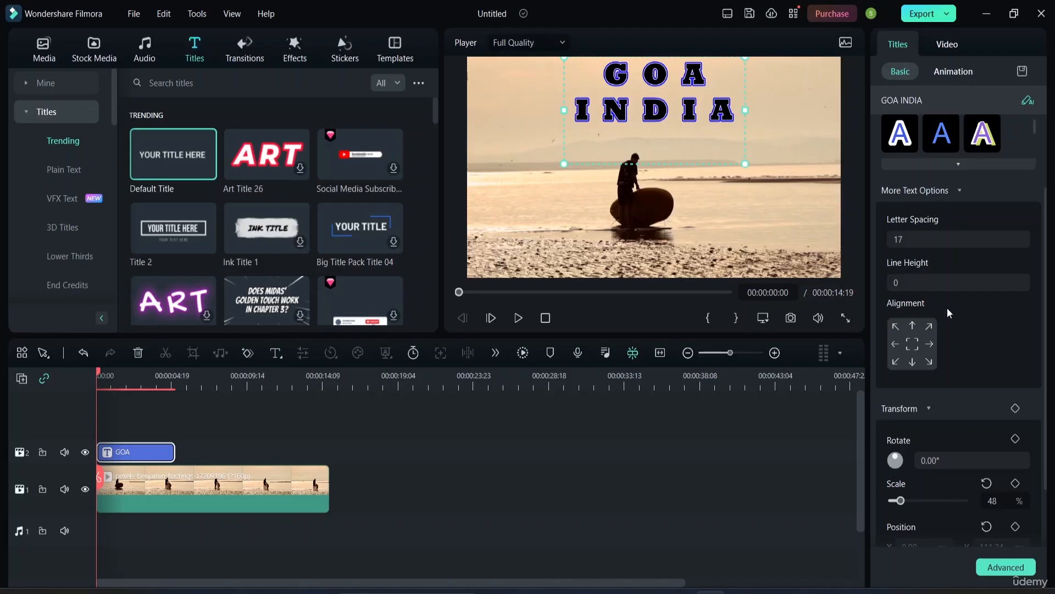
Step: Try rotating the title by 27°, settle on a rotation of 1°, and reduce its scale to 47%
{"action": "scroll", "coordinate": [970, 360], "scroll_direction": "down", "scroll_amount": 2}
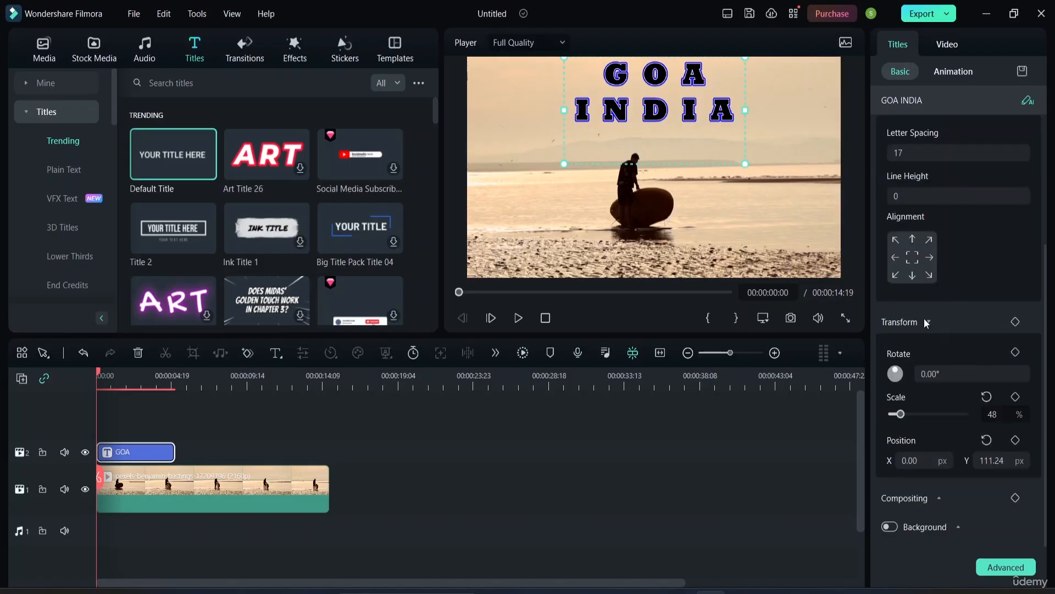
{"action": "scroll", "coordinate": [951, 231], "scroll_direction": "up", "scroll_amount": 2}
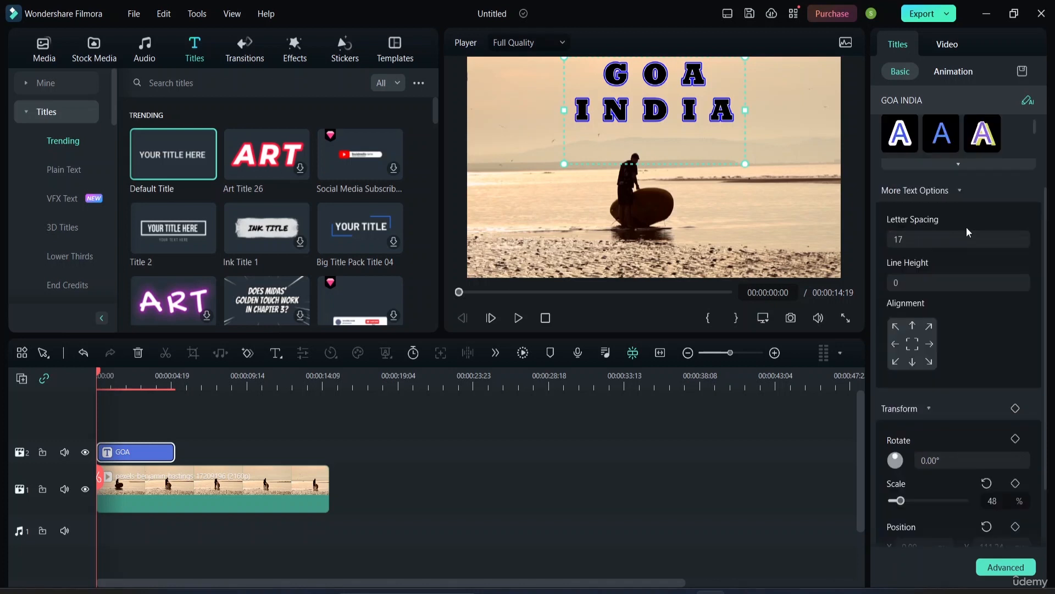
{"action": "left_click", "coordinate": [957, 190]}
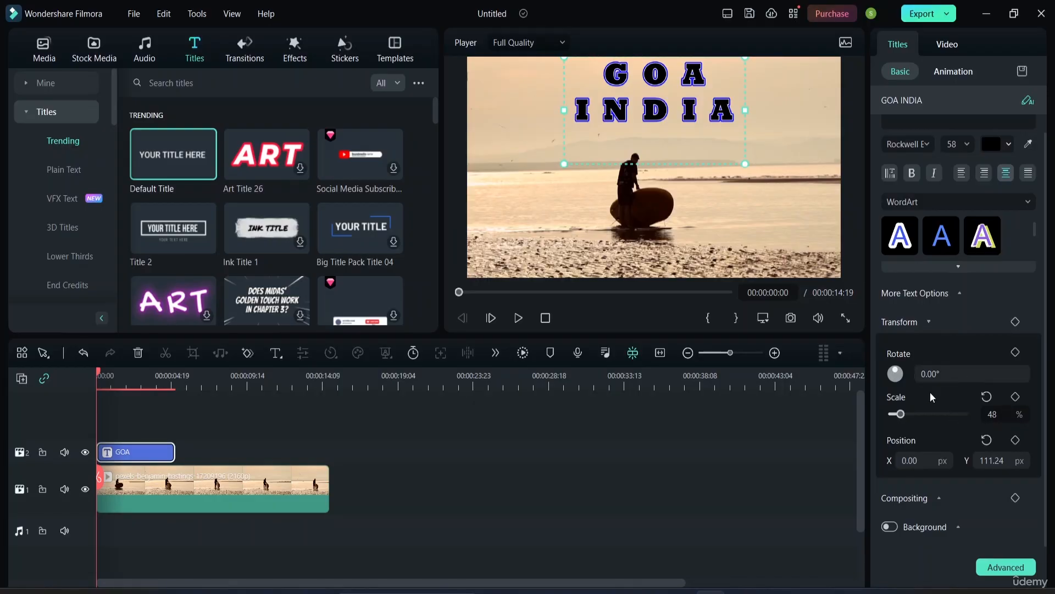
{"action": "left_click", "coordinate": [919, 374]}
{"action": "type", "text": "27"}
{"action": "key", "text": "Return"}
{"action": "mouse_move", "coordinate": [920, 373]}
{"action": "left_mouse_down"}
{"action": "mouse_move", "coordinate": [948, 373]}
{"action": "mouse_move", "coordinate": [905, 373]}
{"action": "left_mouse_up"}
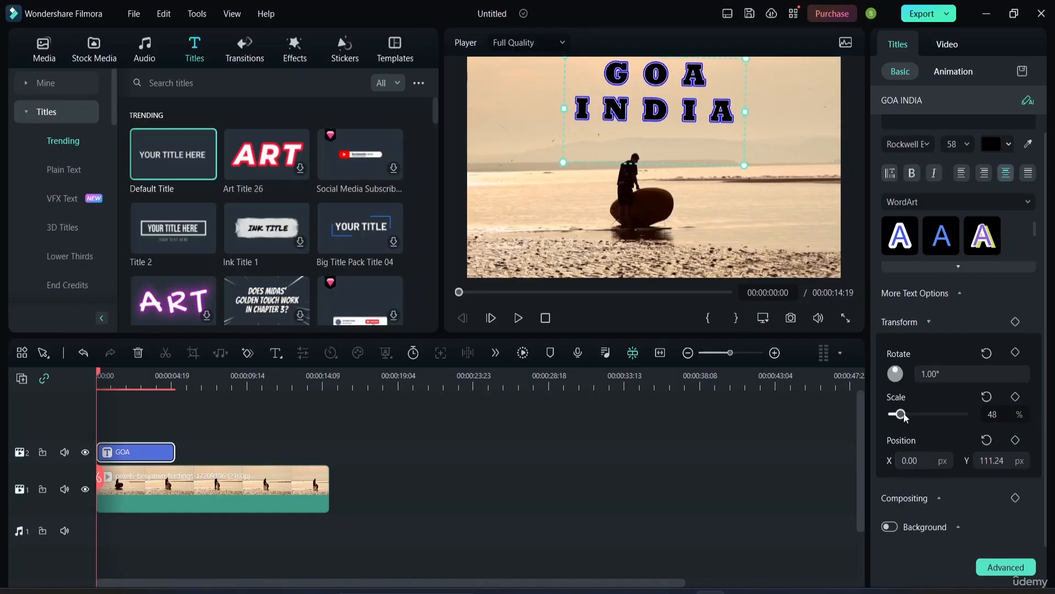
{"action": "left_click_drag", "start_coordinate": [900, 414], "coordinate": [901, 415]}
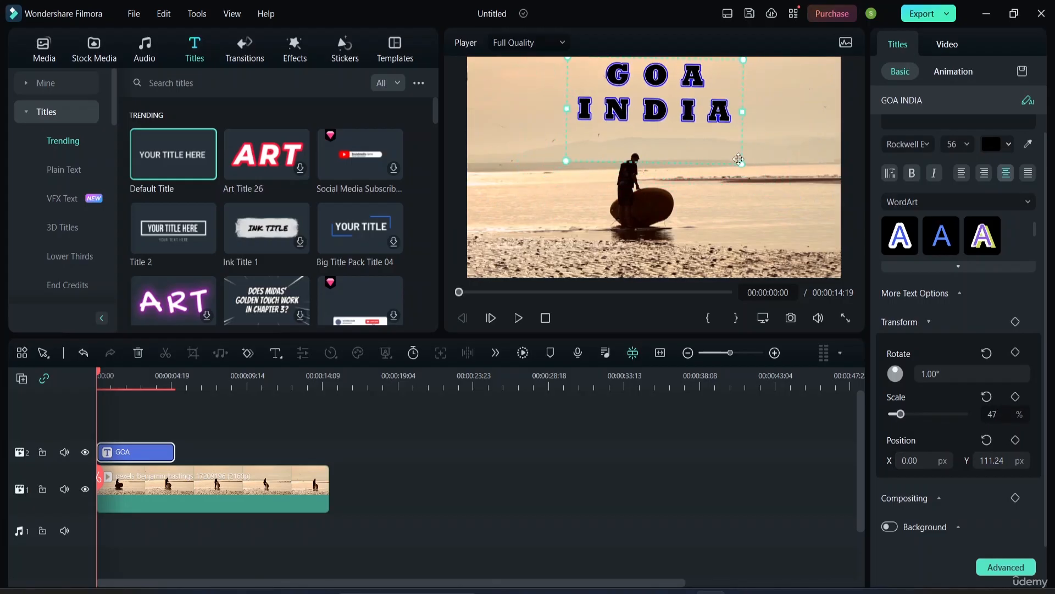
Step: Reset the title's rotation to 0° and shift its position to X 6 px, Y 105.24 px
{"action": "double_click", "coordinate": [728, 81]}
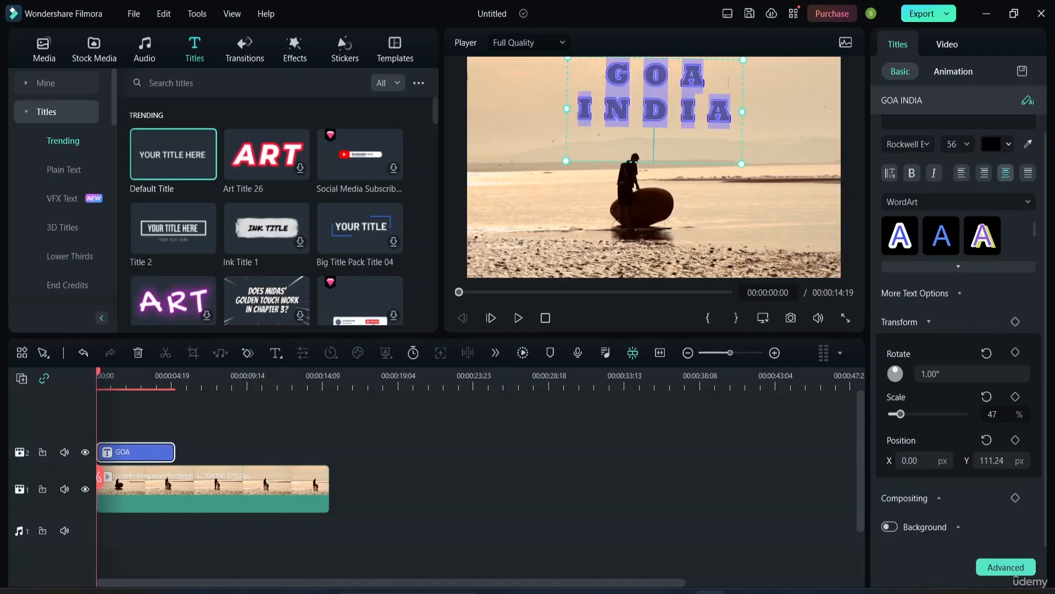
{"action": "left_click", "coordinate": [735, 78]}
{"action": "left_click", "coordinate": [987, 353]}
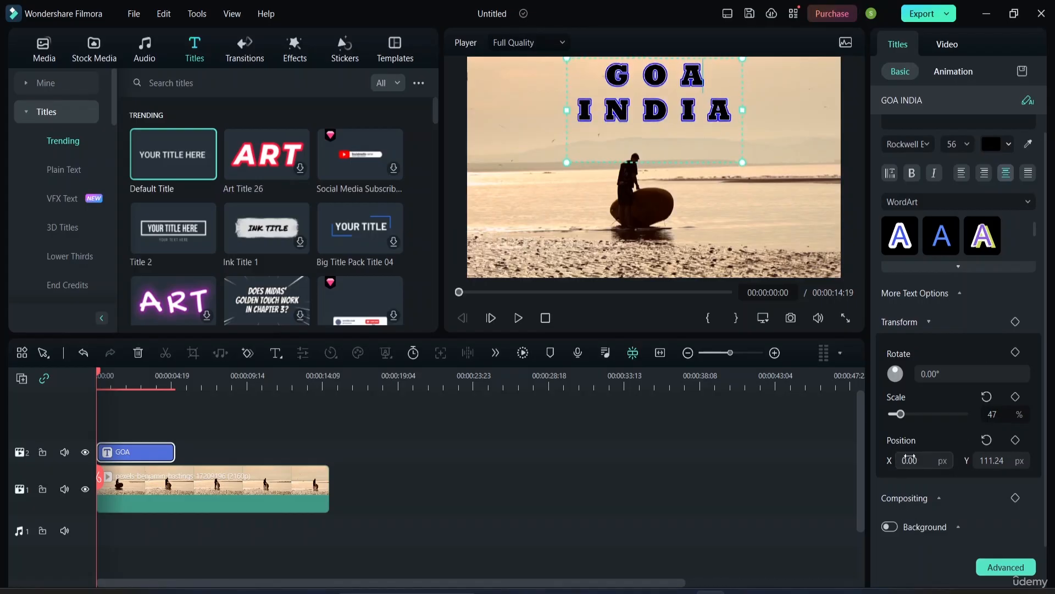
{"action": "mouse_move", "coordinate": [906, 461]}
{"action": "left_mouse_down"}
{"action": "mouse_move", "coordinate": [968, 461]}
{"action": "mouse_move", "coordinate": [908, 461]}
{"action": "left_mouse_up"}
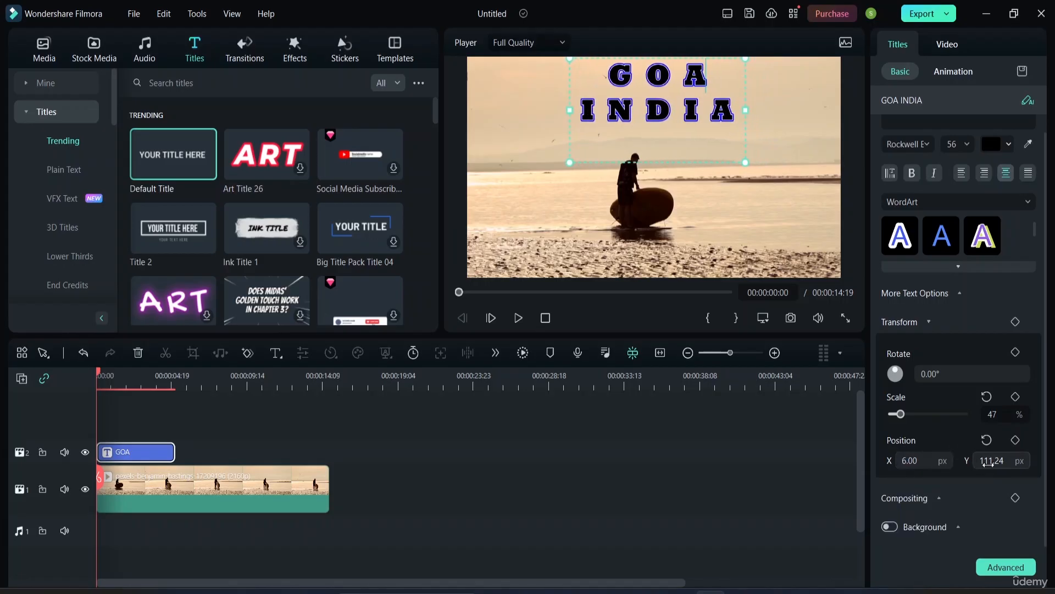
{"action": "mouse_move", "coordinate": [988, 465]}
{"action": "left_mouse_down"}
{"action": "mouse_move", "coordinate": [1016, 464]}
{"action": "mouse_move", "coordinate": [985, 464]}
{"action": "left_mouse_up"}
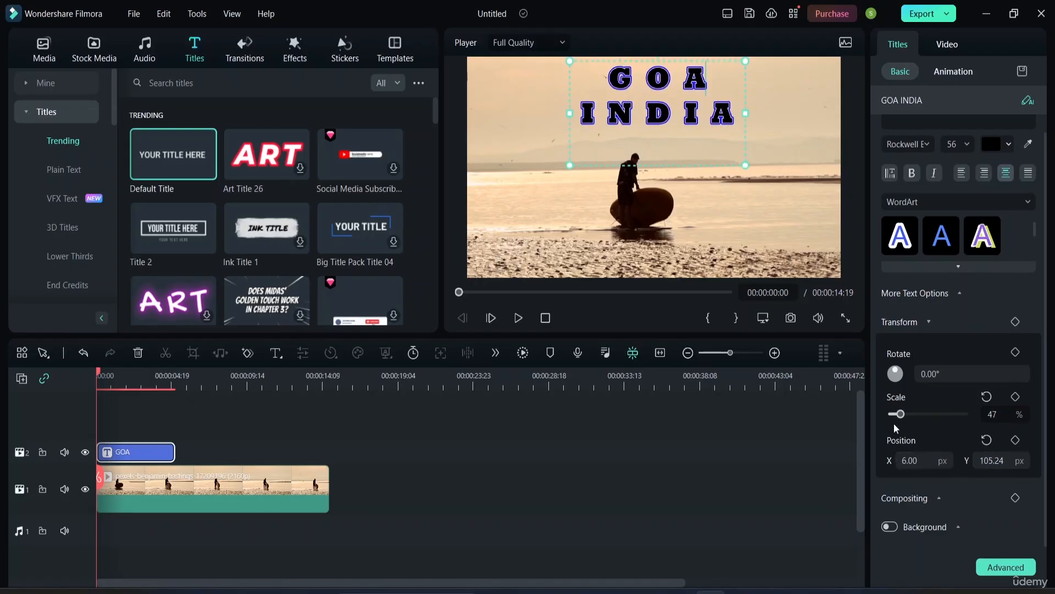
Step: Try the Lighten blend mode and 80% opacity in the title's compositing settings
{"action": "left_click", "coordinate": [925, 323]}
{"action": "left_click", "coordinate": [939, 403]}
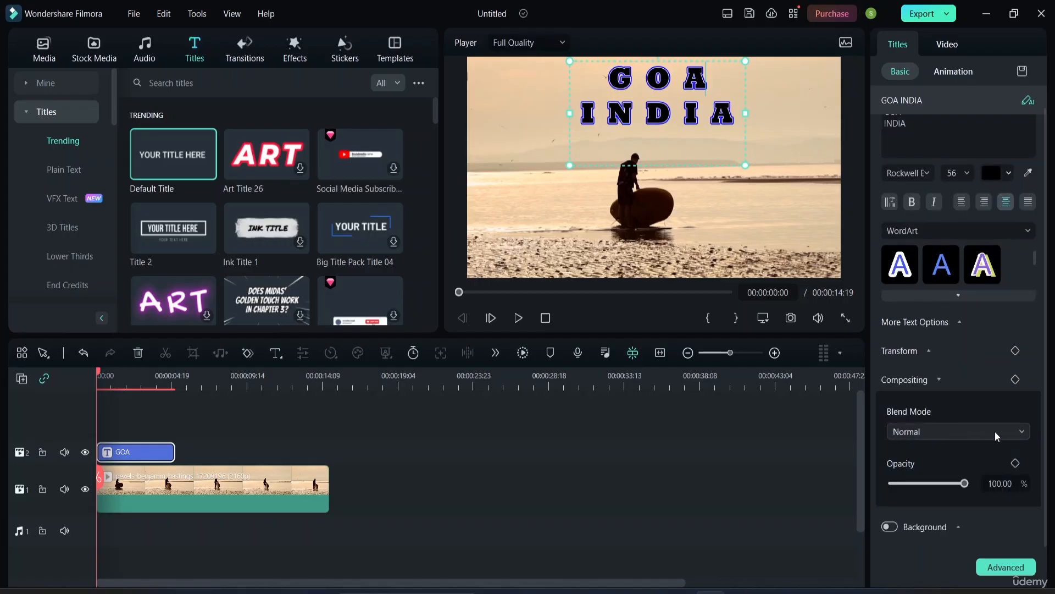
{"action": "left_click", "coordinate": [1018, 436]}
{"action": "scroll", "coordinate": [954, 370], "scroll_direction": "down", "scroll_amount": 2}
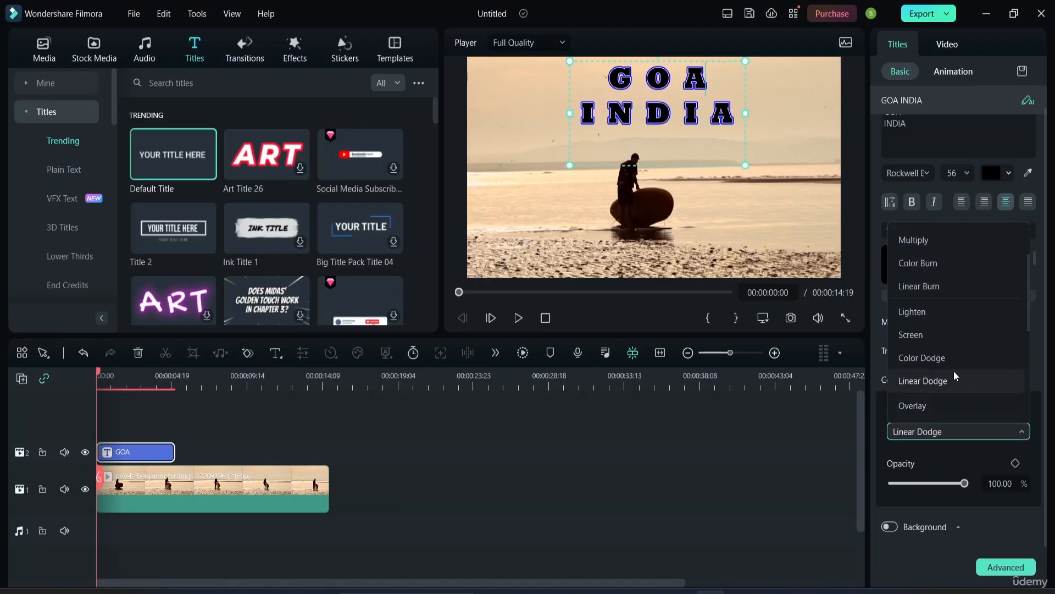
{"action": "left_click", "coordinate": [938, 309]}
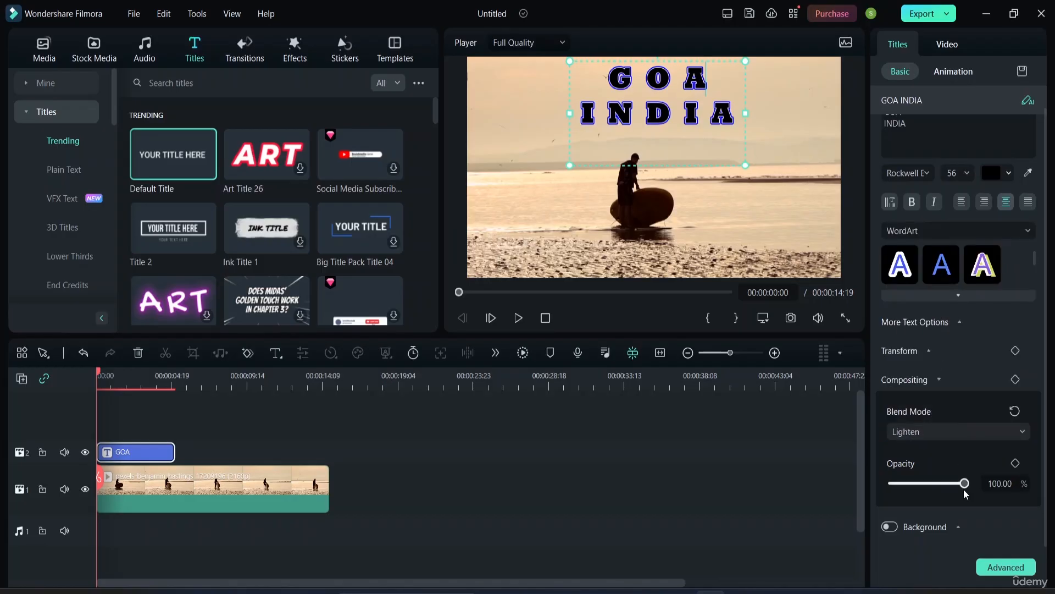
{"action": "mouse_move", "coordinate": [964, 484]}
{"action": "left_mouse_down"}
{"action": "mouse_move", "coordinate": [915, 488]}
{"action": "mouse_move", "coordinate": [950, 492]}
{"action": "left_mouse_up"}
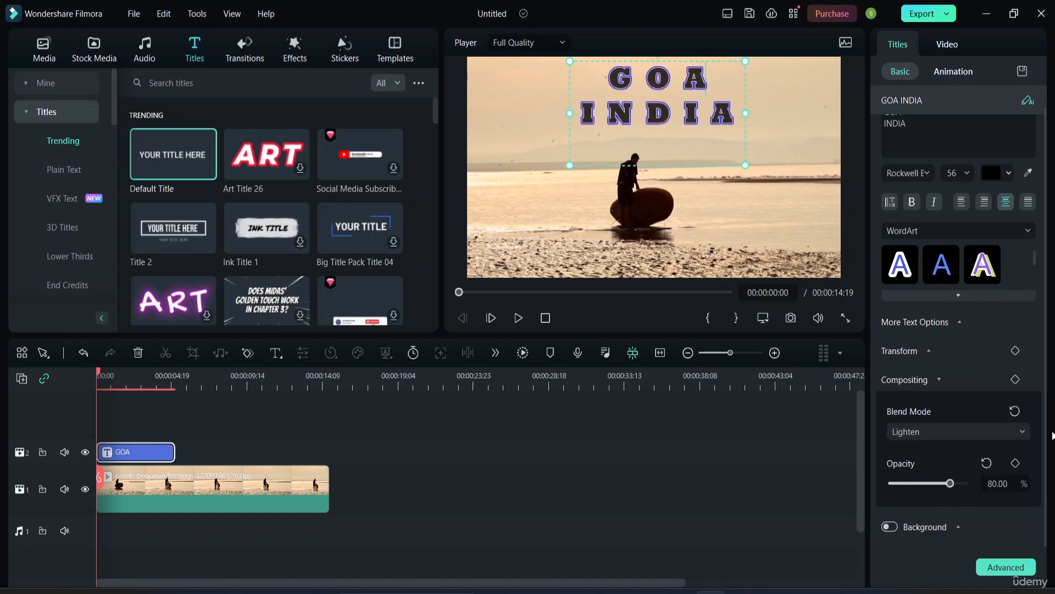
Step: Return the title's blend mode to Normal and its opacity to 100%
{"action": "left_click", "coordinate": [1013, 432]}
{"action": "left_click", "coordinate": [924, 360]}
{"action": "left_click", "coordinate": [1014, 431]}
{"action": "scroll", "coordinate": [940, 266], "scroll_direction": "up", "scroll_amount": 3}
{"action": "scroll", "coordinate": [940, 266], "scroll_direction": "up", "scroll_amount": 3}
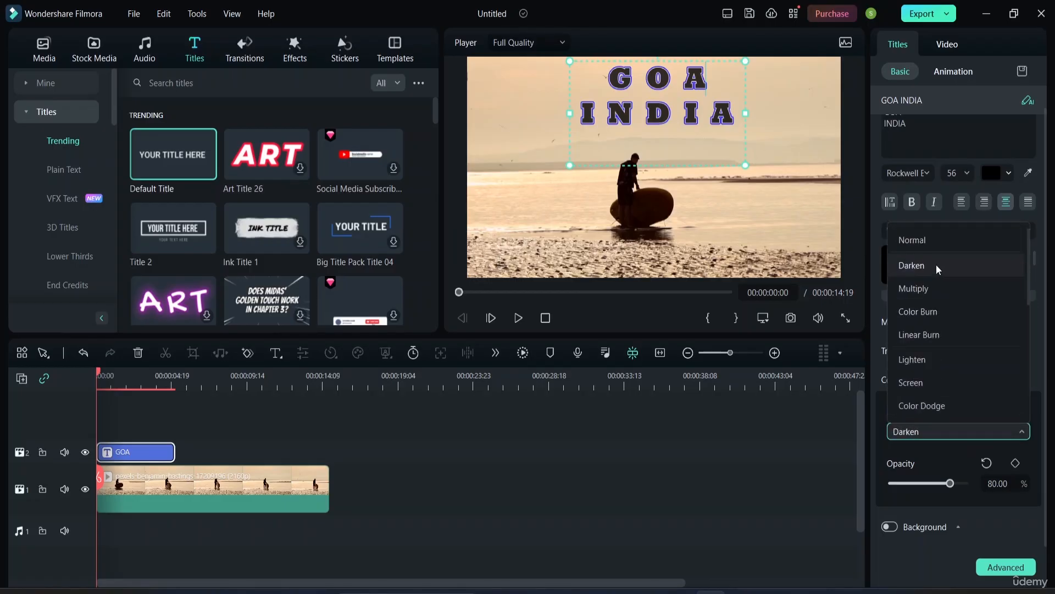
{"action": "left_click", "coordinate": [926, 229]}
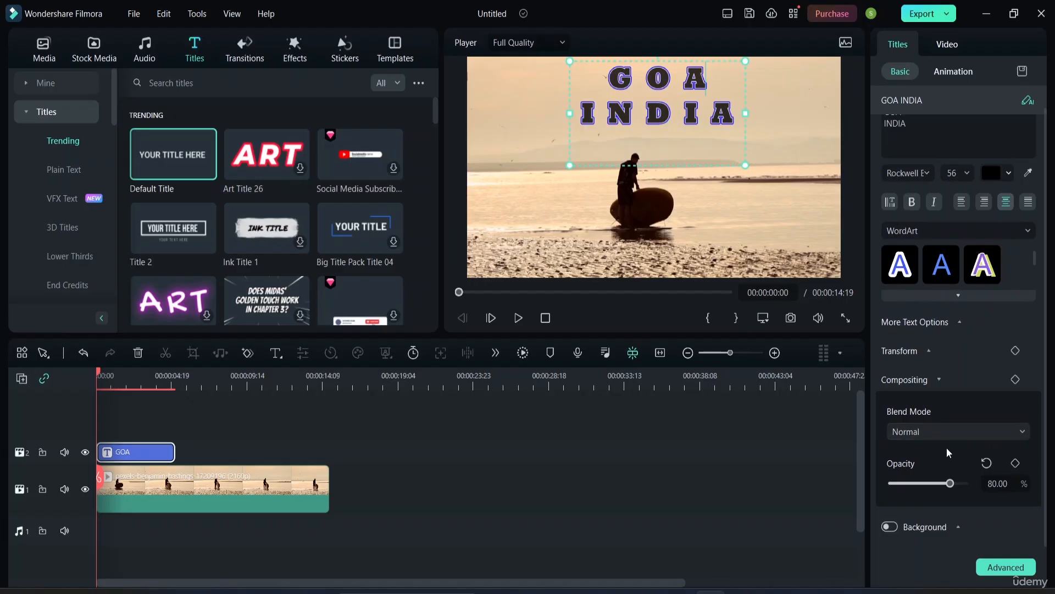
{"action": "left_click_drag", "start_coordinate": [950, 483], "coordinate": [979, 477]}
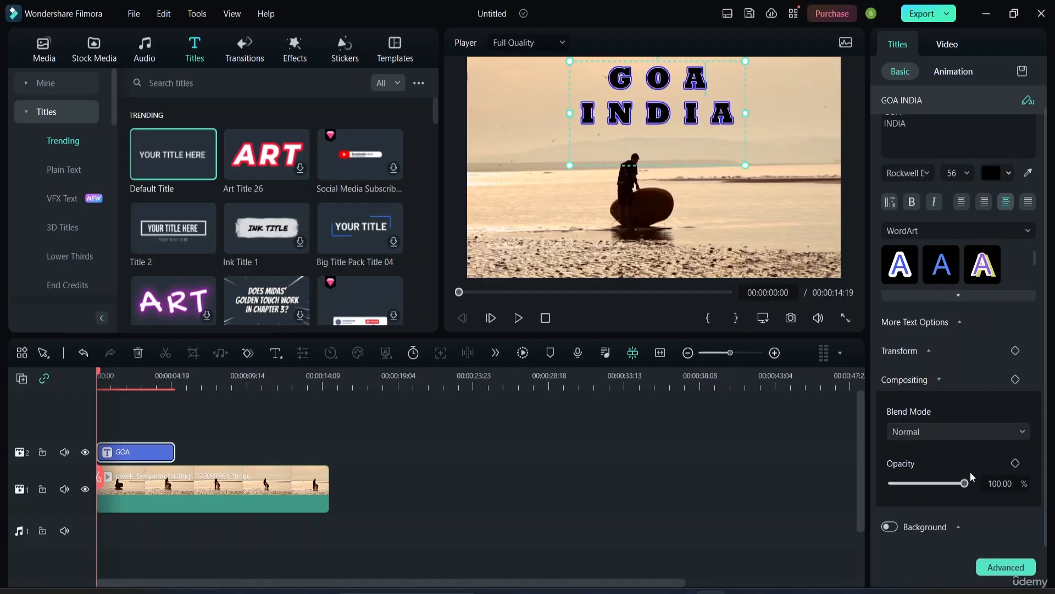
Step: Look at the AI Copywriting tool for the title text and close it without generating anything
{"action": "scroll", "coordinate": [983, 282], "scroll_direction": "up", "scroll_amount": 4}
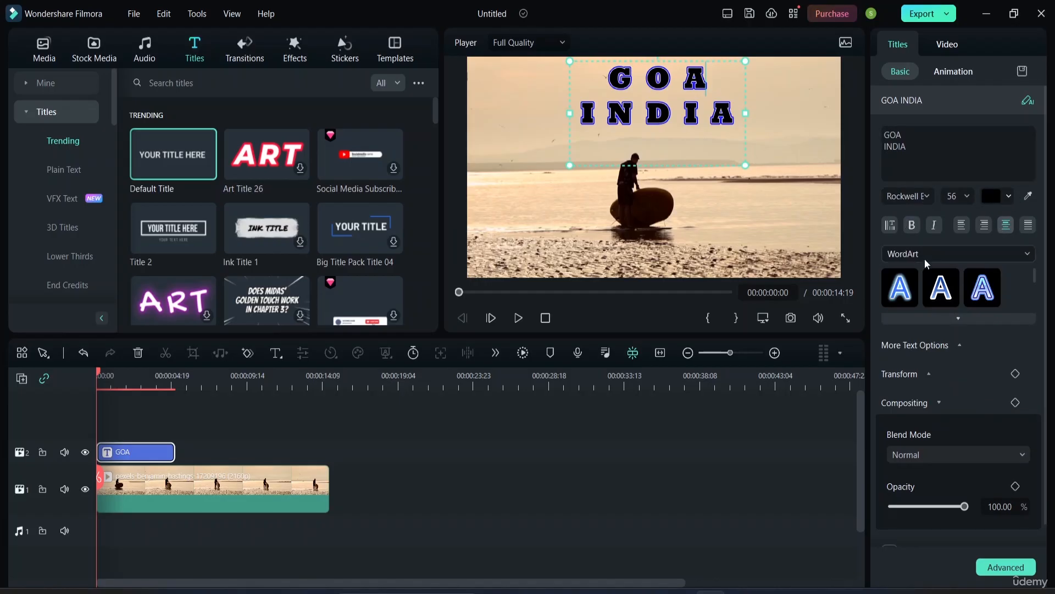
{"action": "left_click", "coordinate": [1027, 101]}
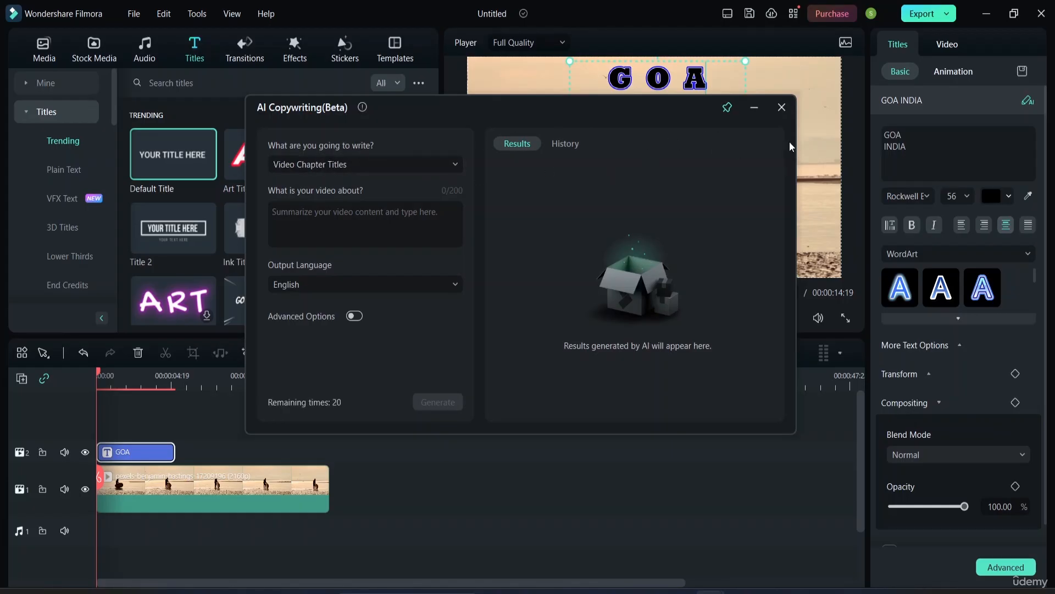
{"action": "left_click", "coordinate": [403, 226]}
{"action": "left_click", "coordinate": [782, 108]}
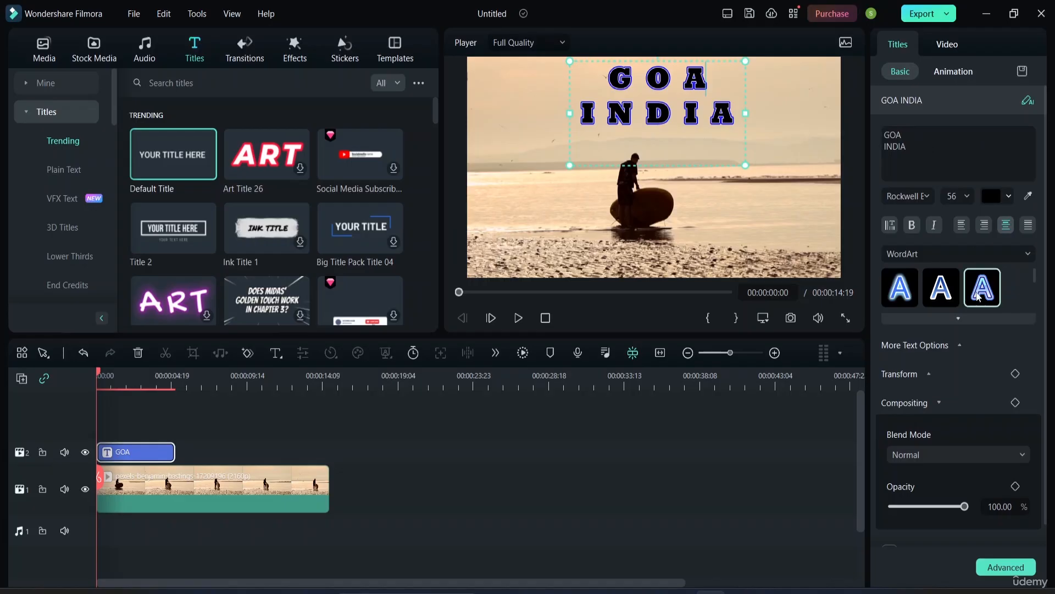
Step: Apply the first Typewriter entrance animation to the GOA INDIA title
{"action": "left_click", "coordinate": [955, 73]}
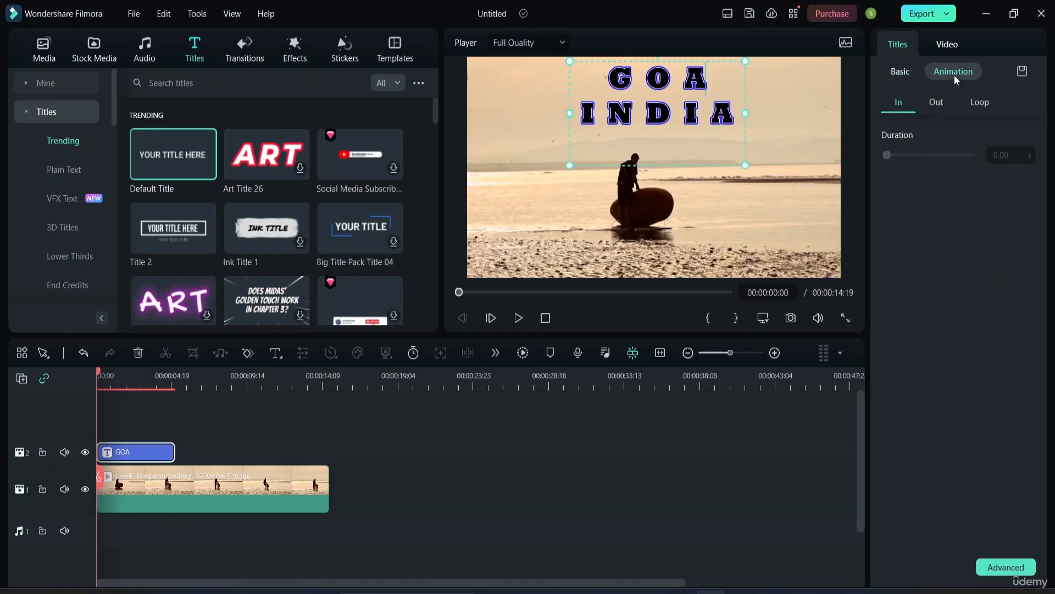
{"action": "left_click", "coordinate": [899, 111]}
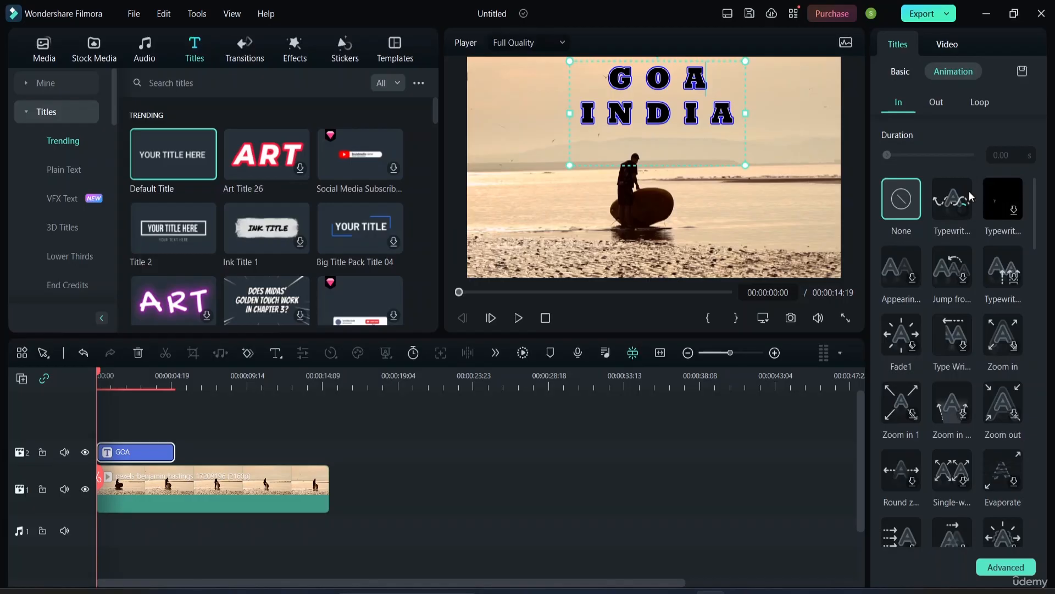
{"action": "left_click", "coordinate": [962, 210]}
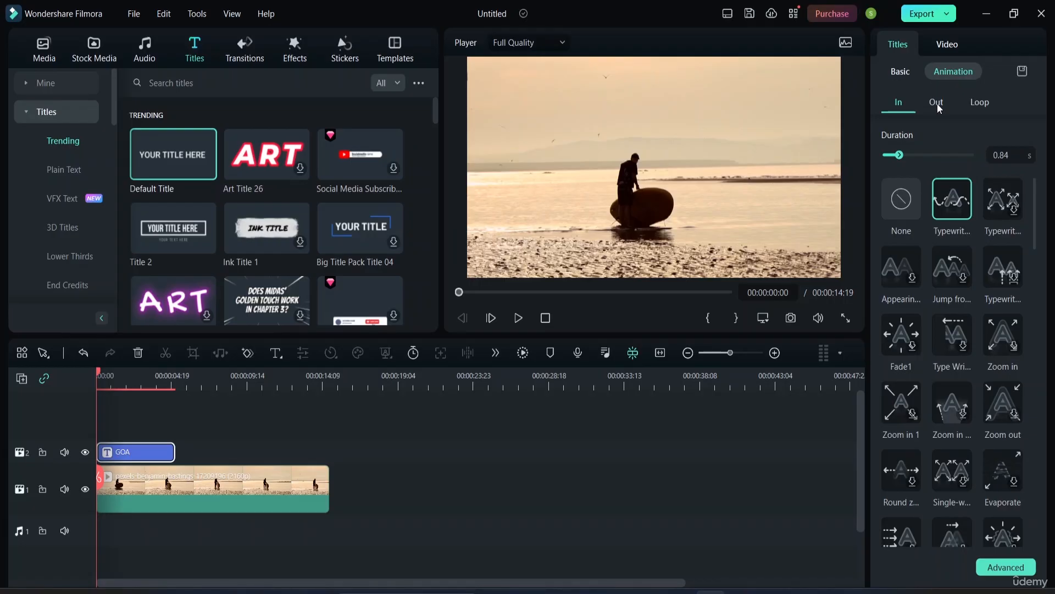
Step: Browse the loop and exit animation presets available for the title and return to the entrance animations
{"action": "left_click", "coordinate": [976, 105]}
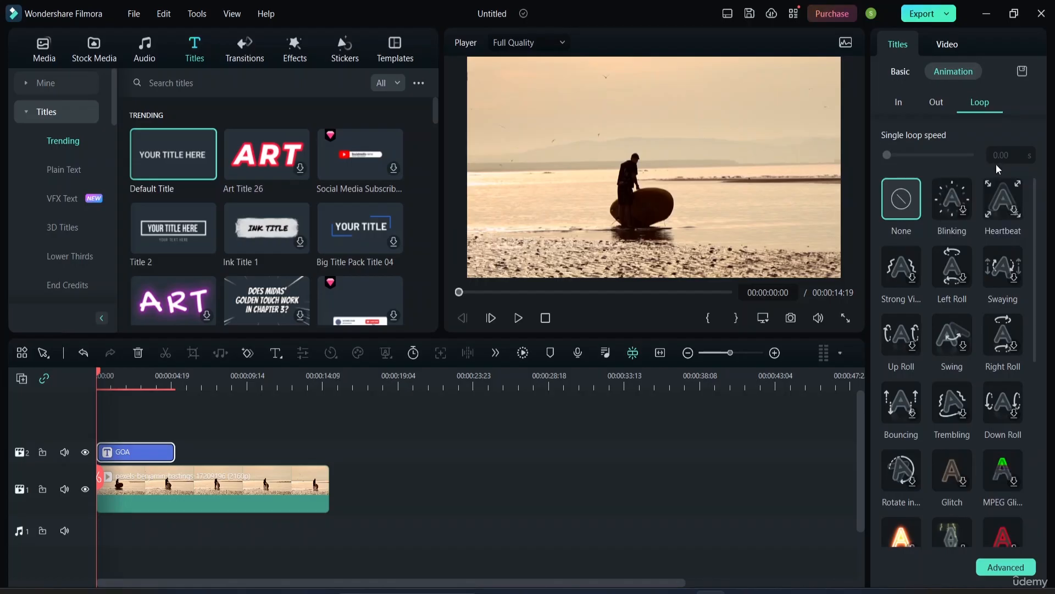
{"action": "scroll", "coordinate": [940, 297], "scroll_direction": "down", "scroll_amount": 2}
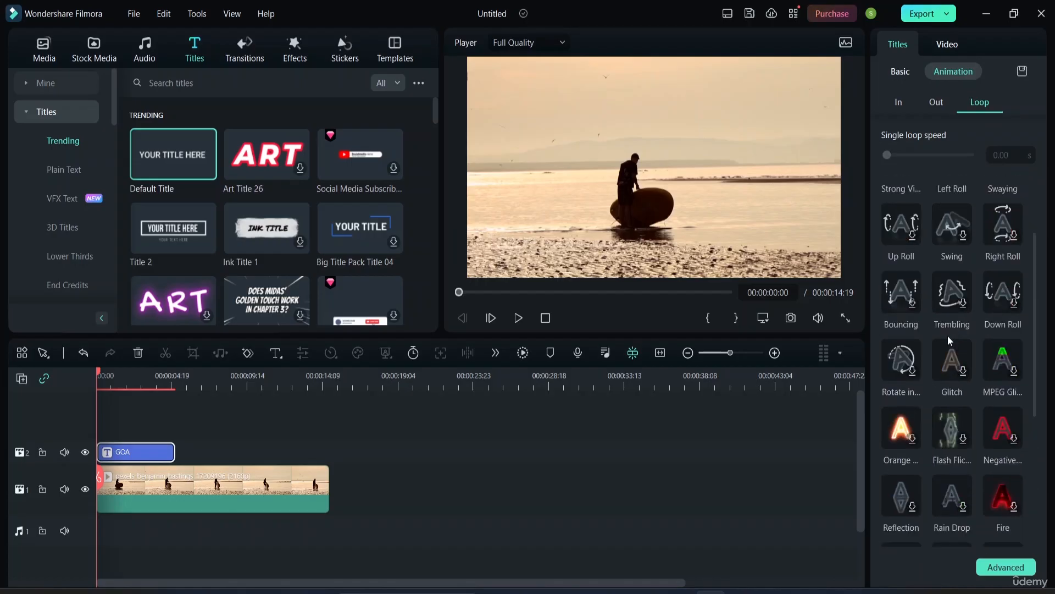
{"action": "scroll", "coordinate": [948, 336], "scroll_direction": "up", "scroll_amount": 2}
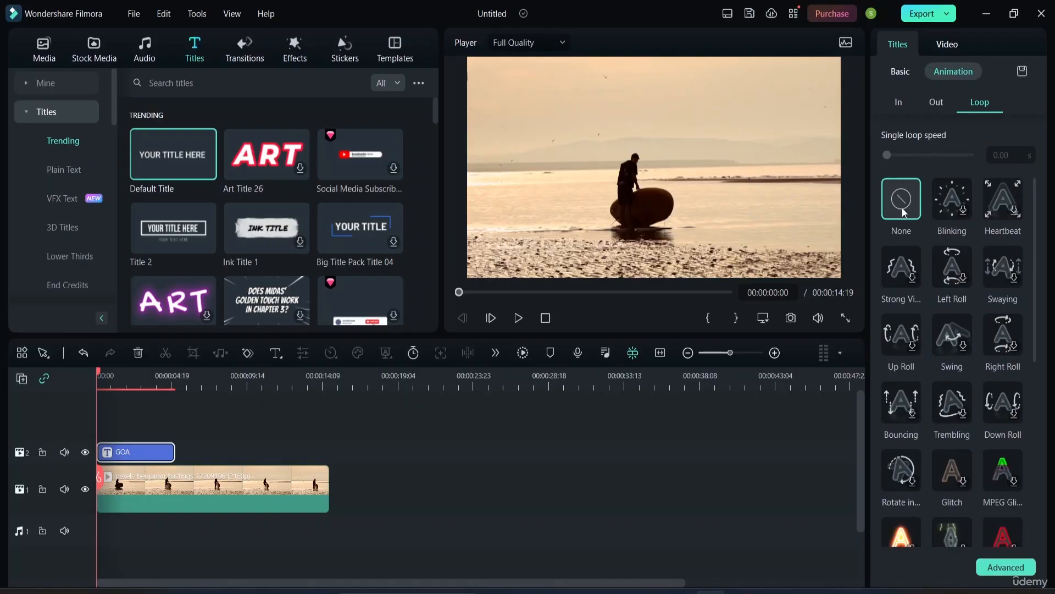
{"action": "left_click", "coordinate": [938, 105]}
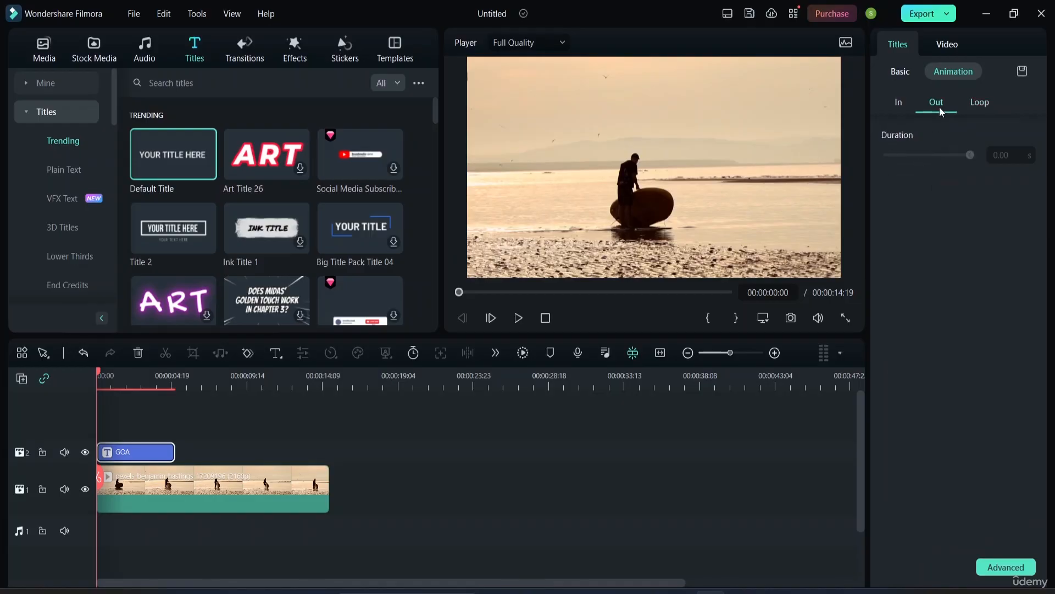
{"action": "left_click", "coordinate": [907, 99]}
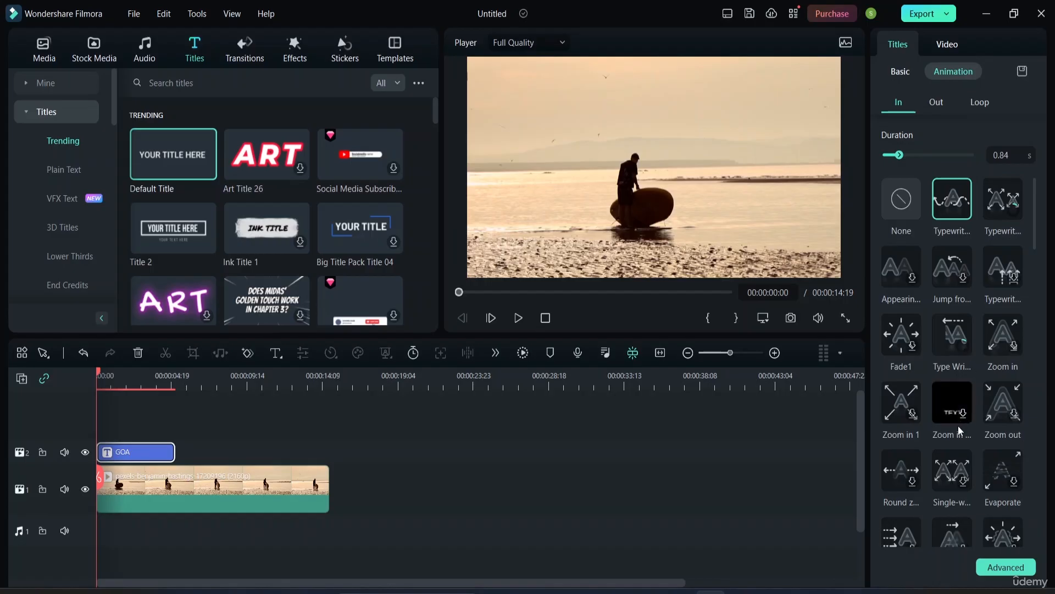
Step: Settle on the first Typewriter entrance animation with a duration of 2 s and preview it on the title
{"action": "left_click", "coordinate": [913, 413]}
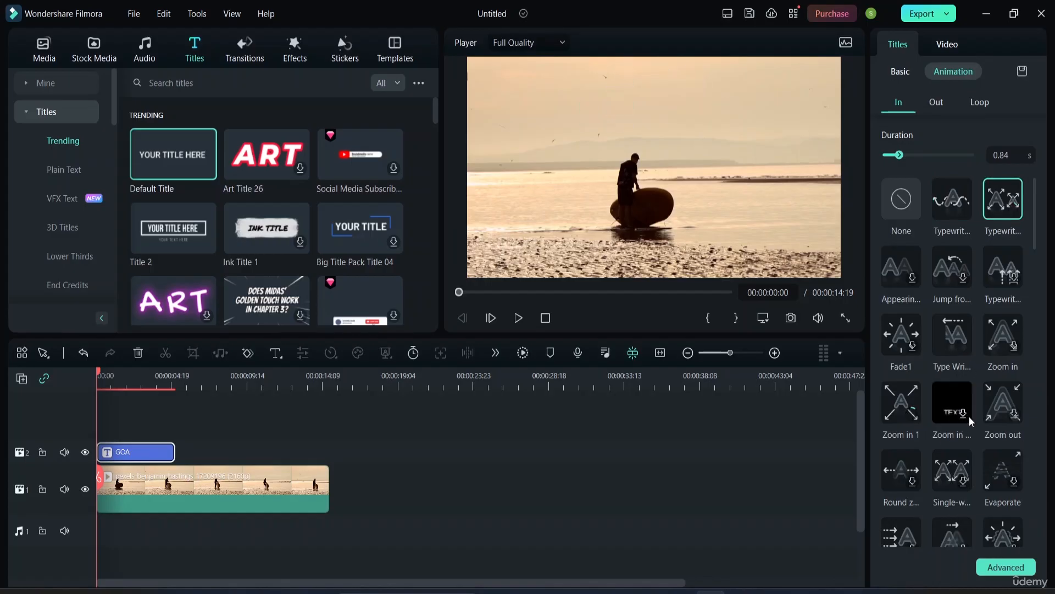
{"action": "left_click", "coordinate": [958, 203]}
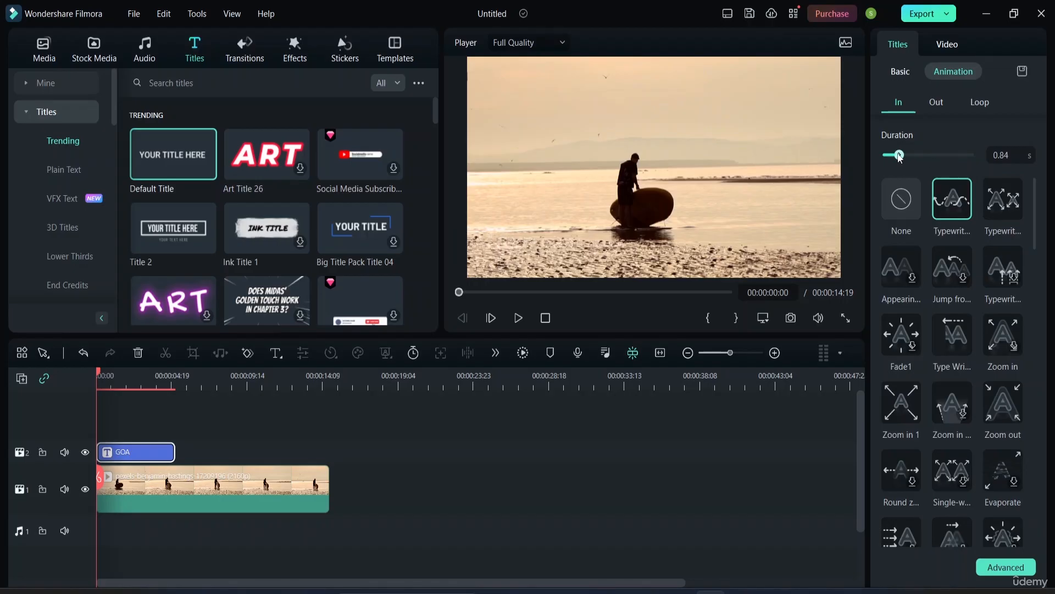
{"action": "left_click", "coordinate": [1016, 156]}
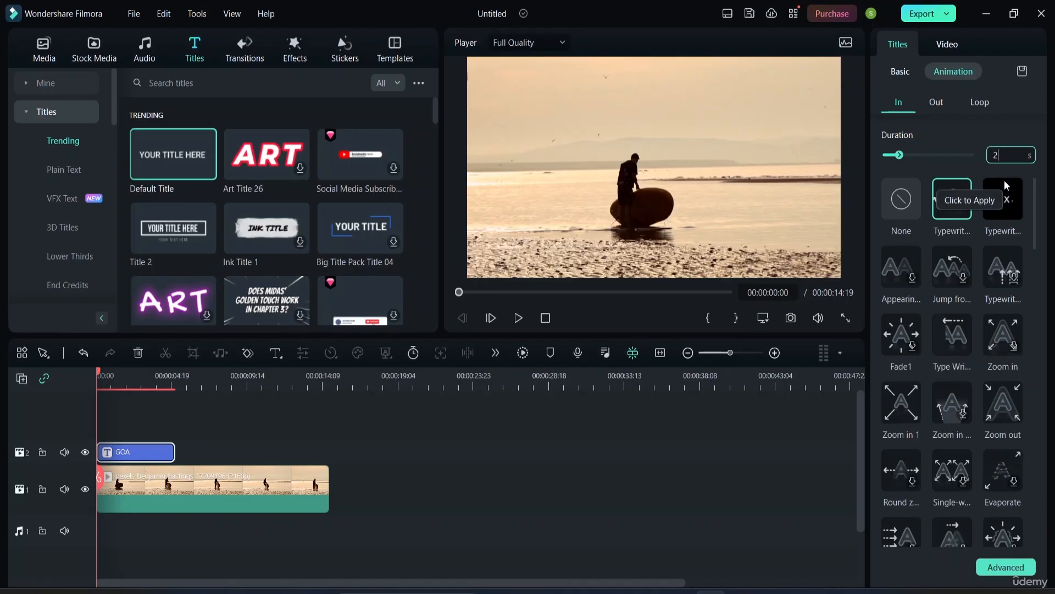
{"action": "type", "text": "2"}
{"action": "key", "text": "Return"}
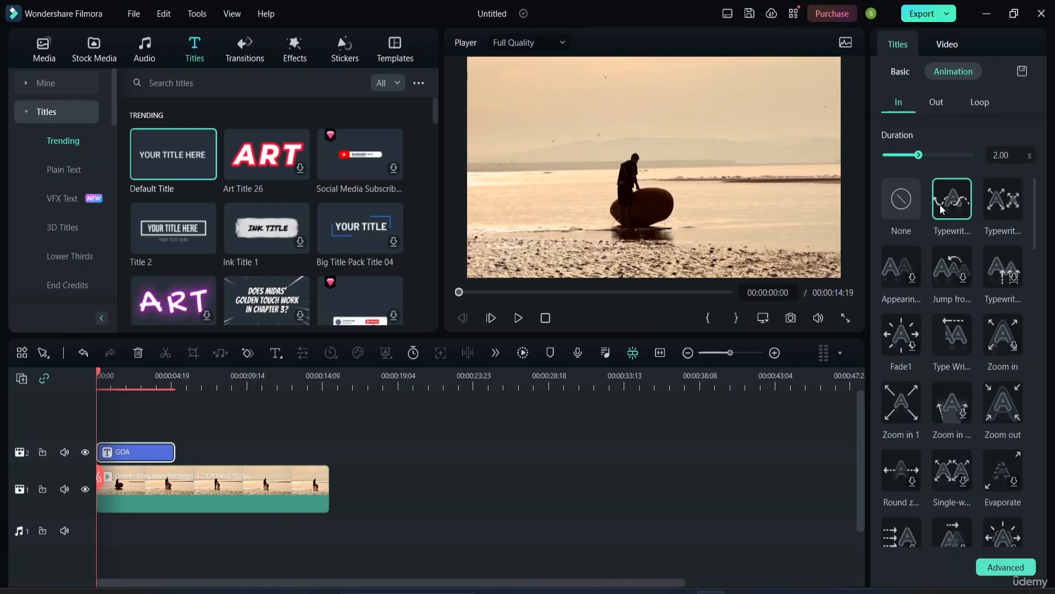
{"action": "key", "text": "space"}
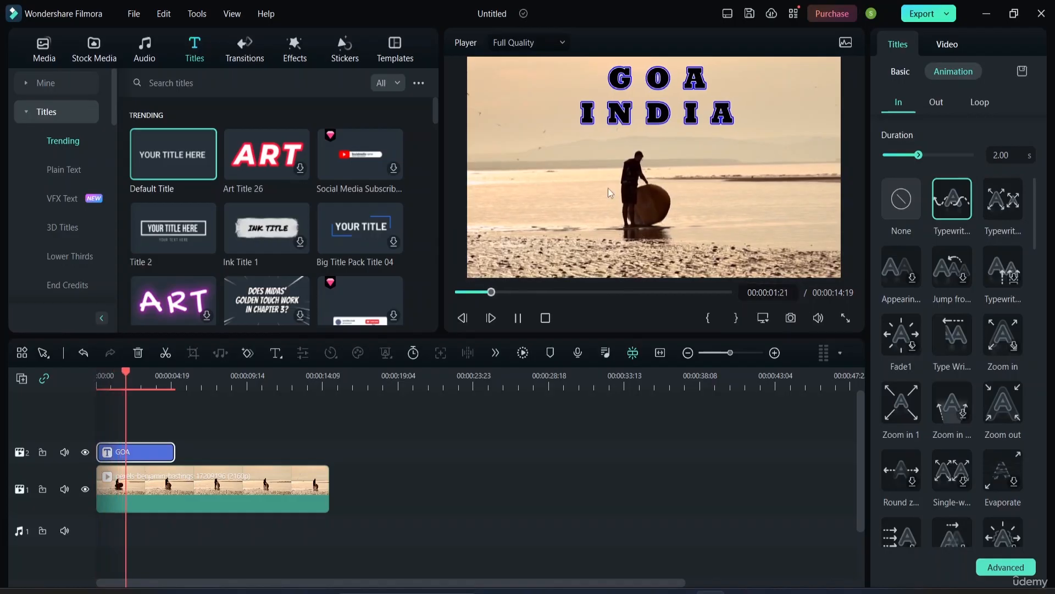
{"action": "key", "text": "space"}
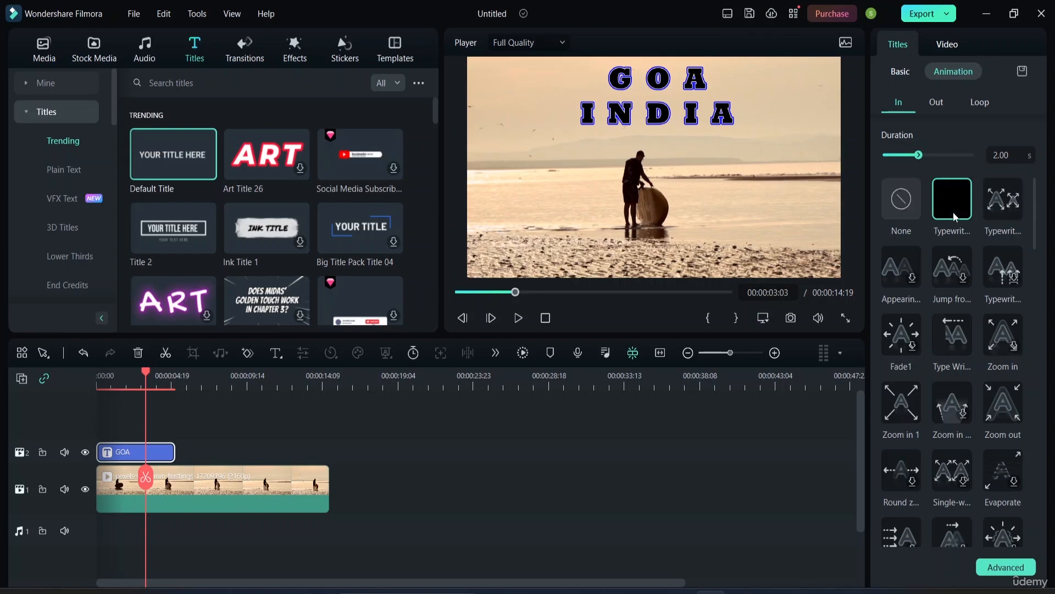
Step: Download the first few exit animation presets for the title, including Typewriter, Fade1, Disappear and Leap
{"action": "left_click", "coordinate": [936, 103]}
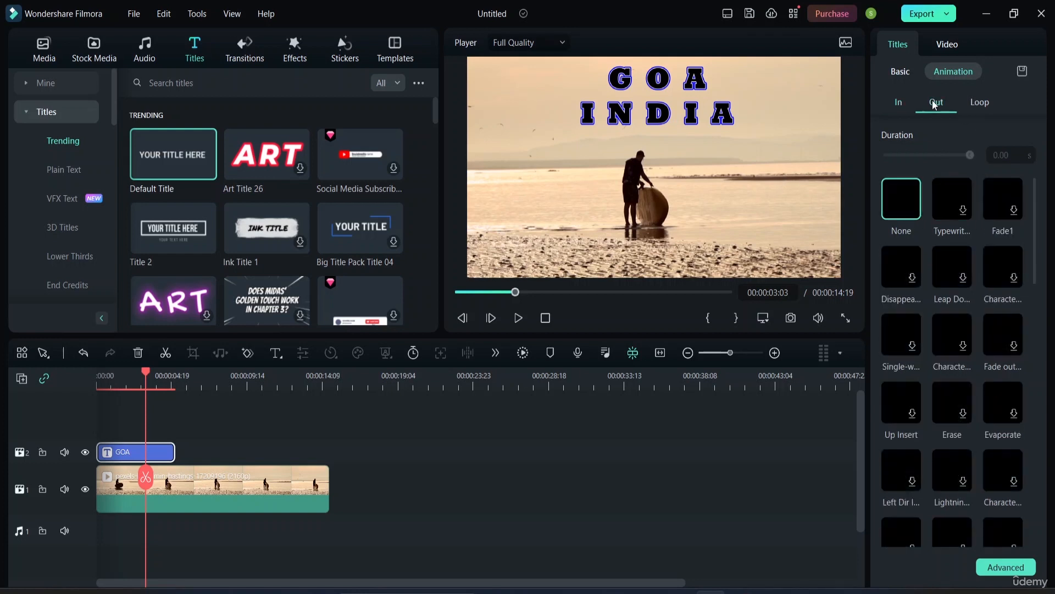
{"action": "left_click", "coordinate": [964, 211]}
{"action": "left_click", "coordinate": [1014, 211]}
{"action": "left_click", "coordinate": [912, 278]}
{"action": "left_click", "coordinate": [963, 278]}
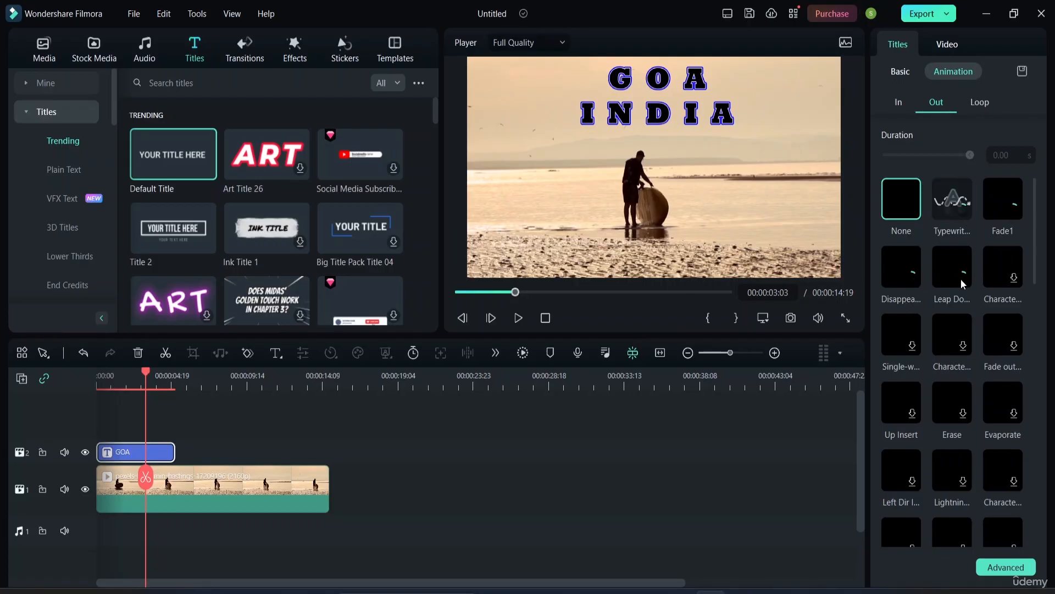
{"action": "left_click", "coordinate": [1014, 279]}
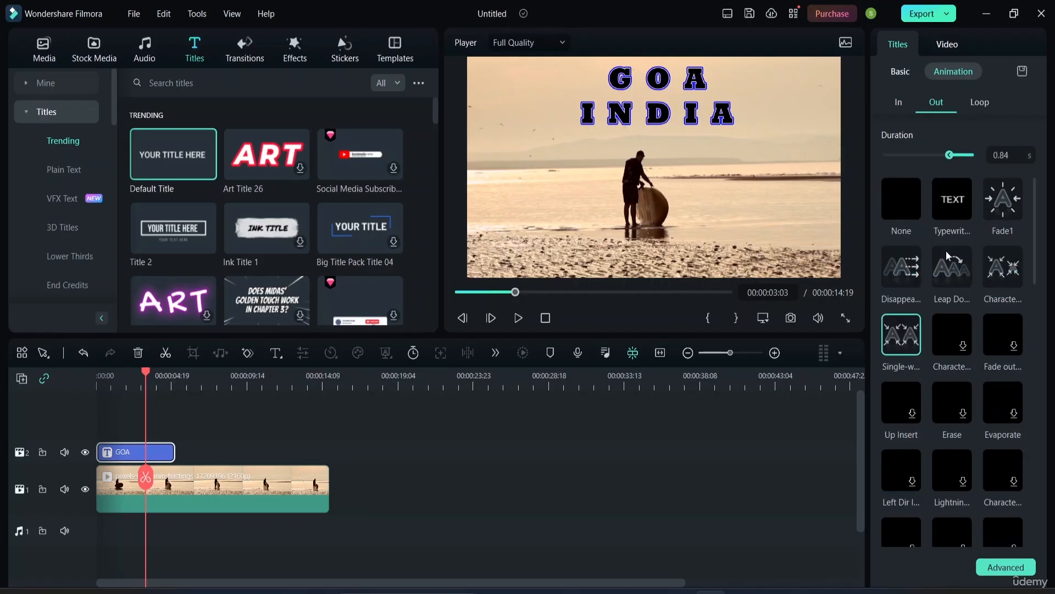
Step: Try the Typewriter, Fade1 and Disappear exit animations on the title and apply the Leap preset
{"action": "left_click", "coordinate": [954, 205]}
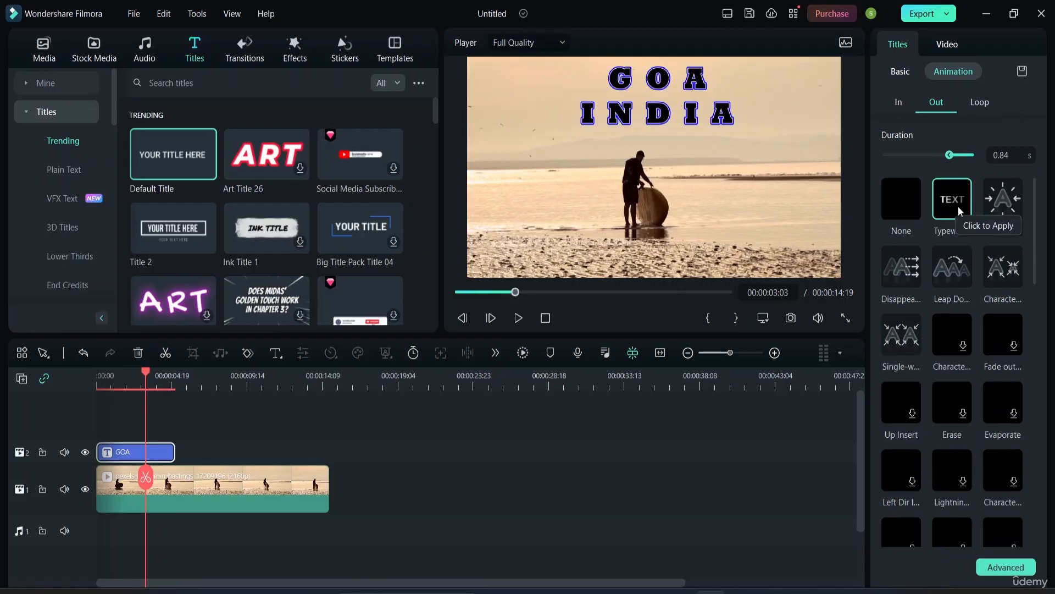
{"action": "left_click", "coordinate": [999, 206]}
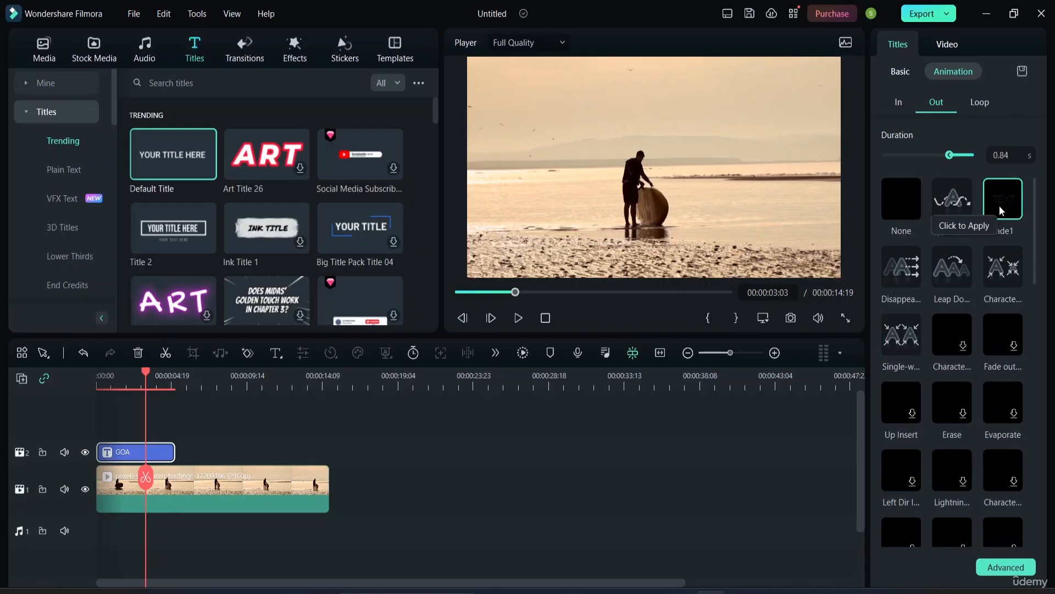
{"action": "left_click", "coordinate": [900, 276]}
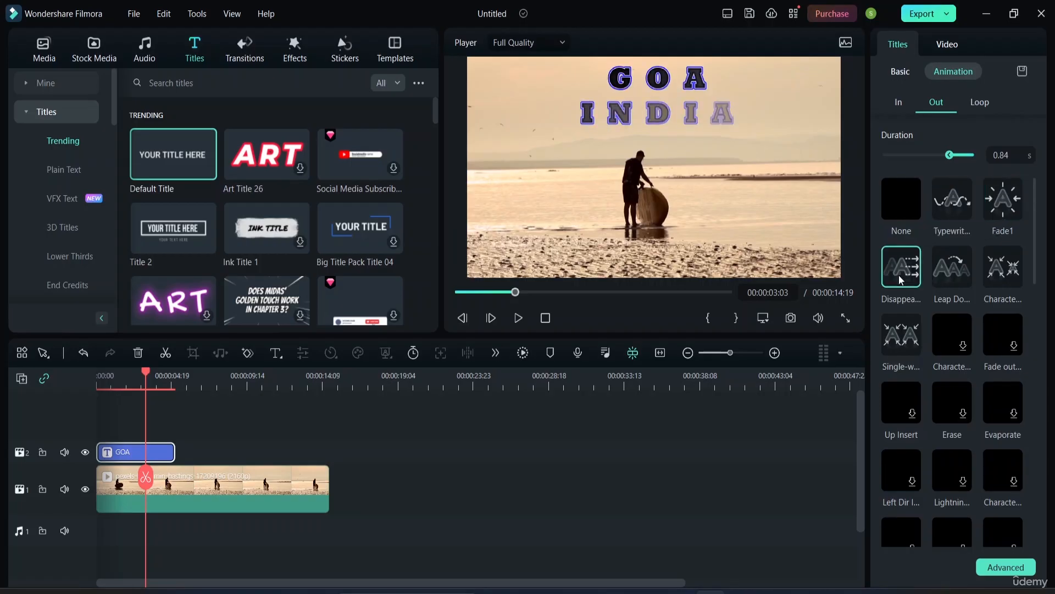
{"action": "left_click", "coordinate": [953, 268]}
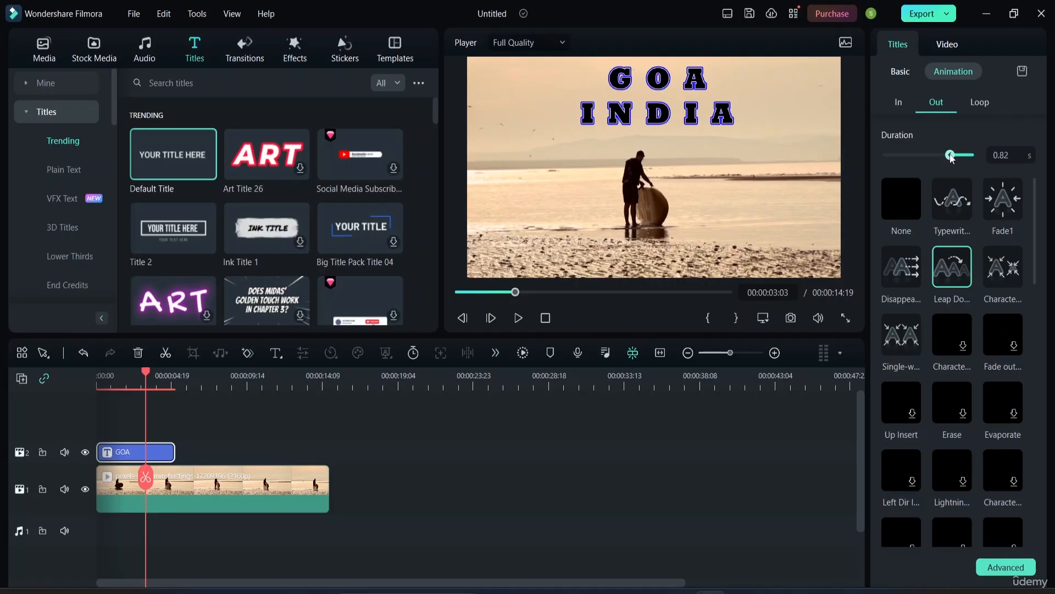
Step: Apply the character exit animation that follows Leap Down to the title and preview it from the start
{"action": "left_click_drag", "start_coordinate": [950, 155], "coordinate": [944, 160]}
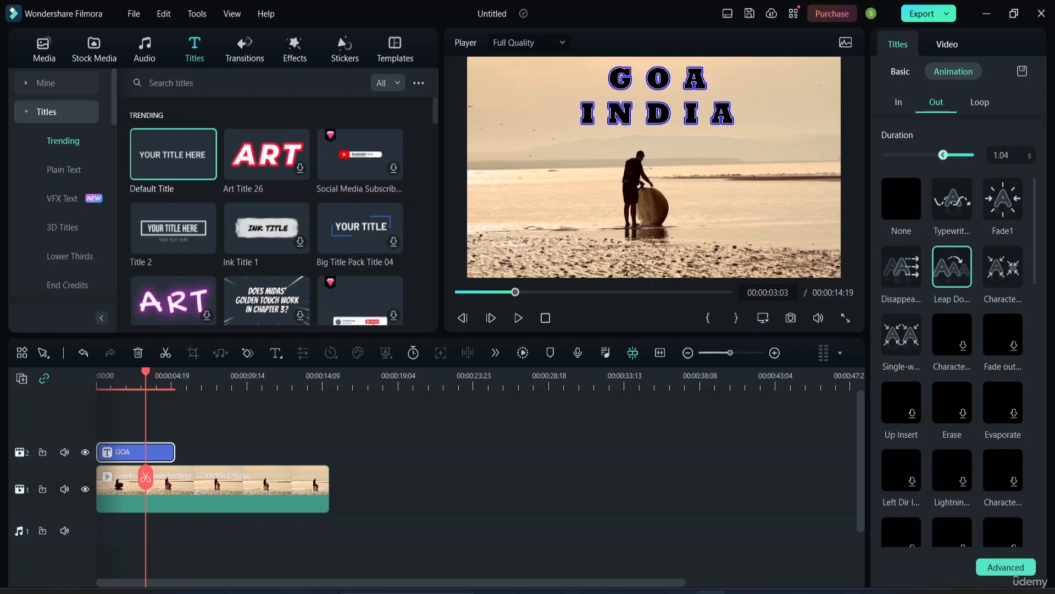
{"action": "left_click", "coordinate": [1010, 280]}
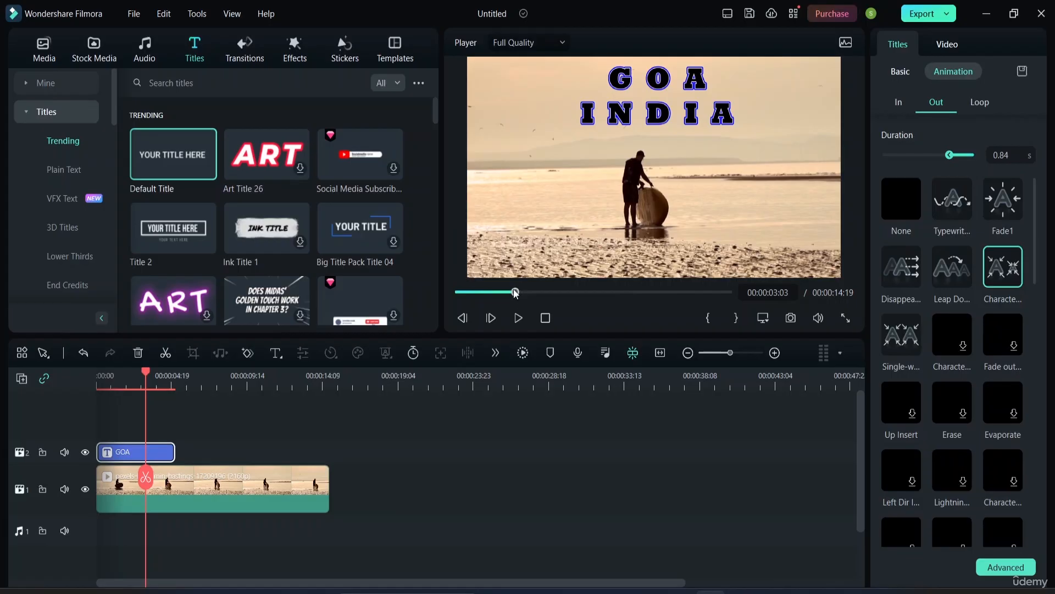
{"action": "left_click_drag", "start_coordinate": [515, 293], "coordinate": [459, 292]}
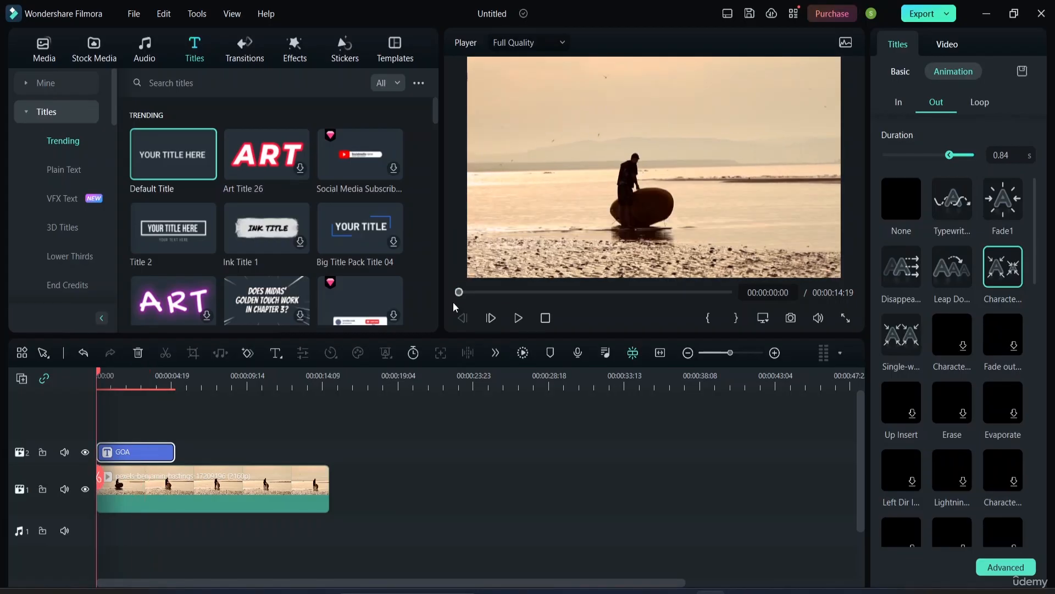
{"action": "left_click", "coordinate": [521, 318]}
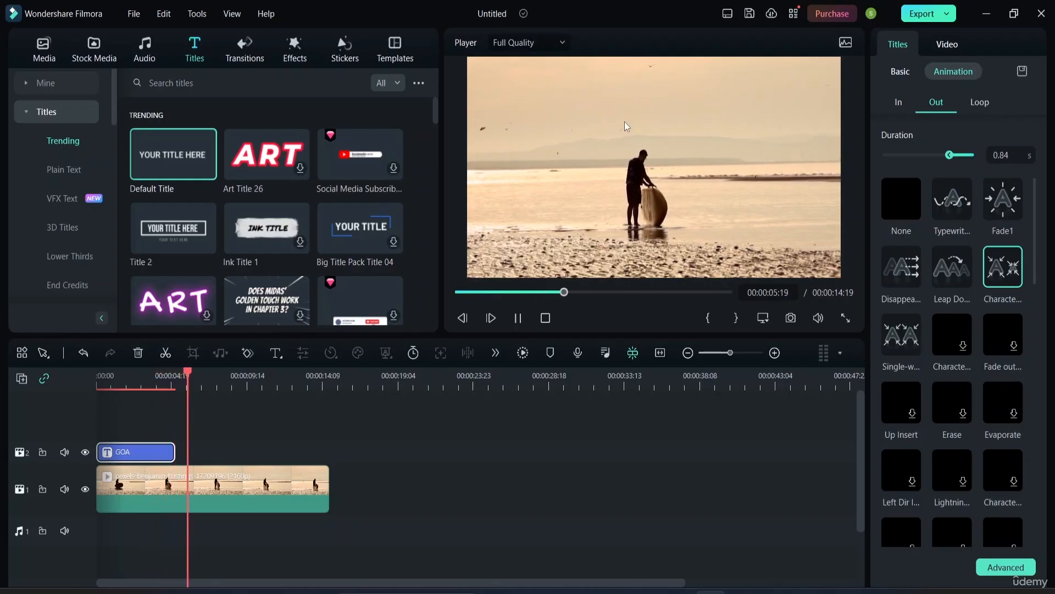
{"action": "key", "text": "space"}
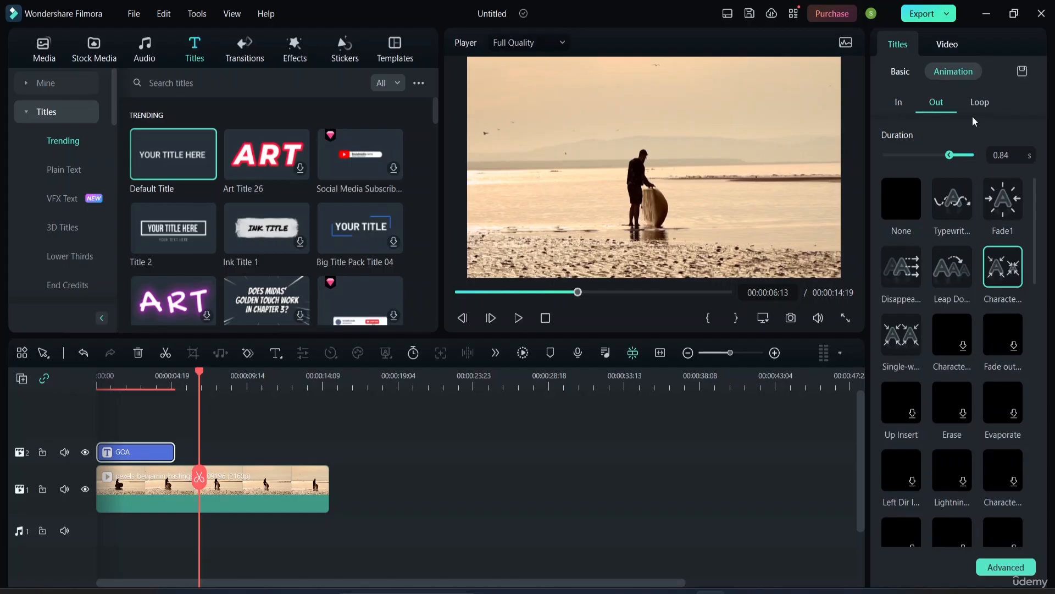
Step: Try the Left Roll loop animation with a single loop speed of 1.88 s and the Blinking loop on the title
{"action": "scroll", "coordinate": [938, 285], "scroll_direction": "down", "scroll_amount": 3}
{"action": "scroll", "coordinate": [954, 240], "scroll_direction": "up", "scroll_amount": 2}
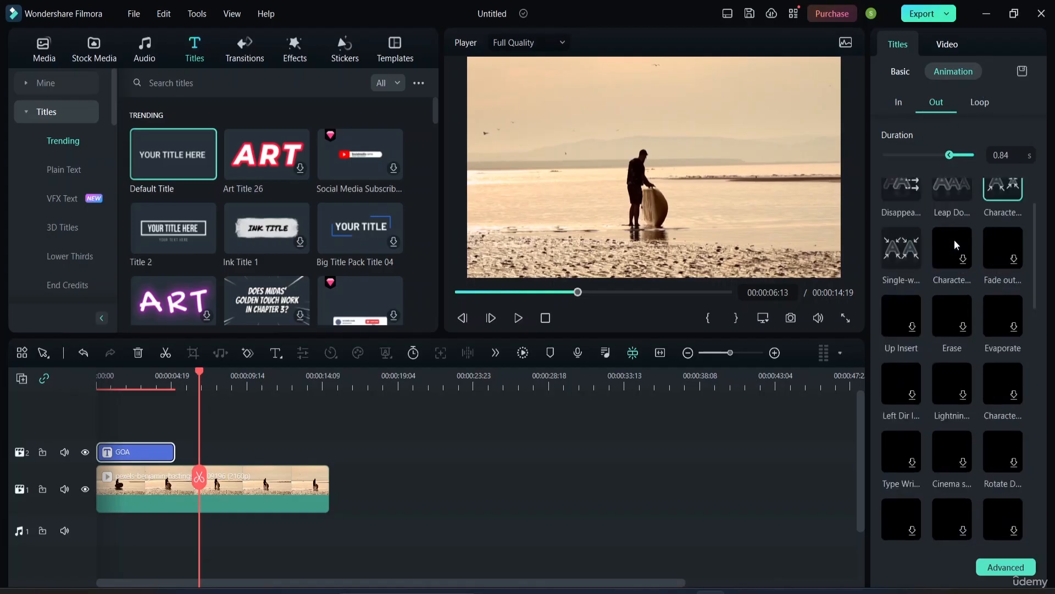
{"action": "left_click", "coordinate": [982, 105]}
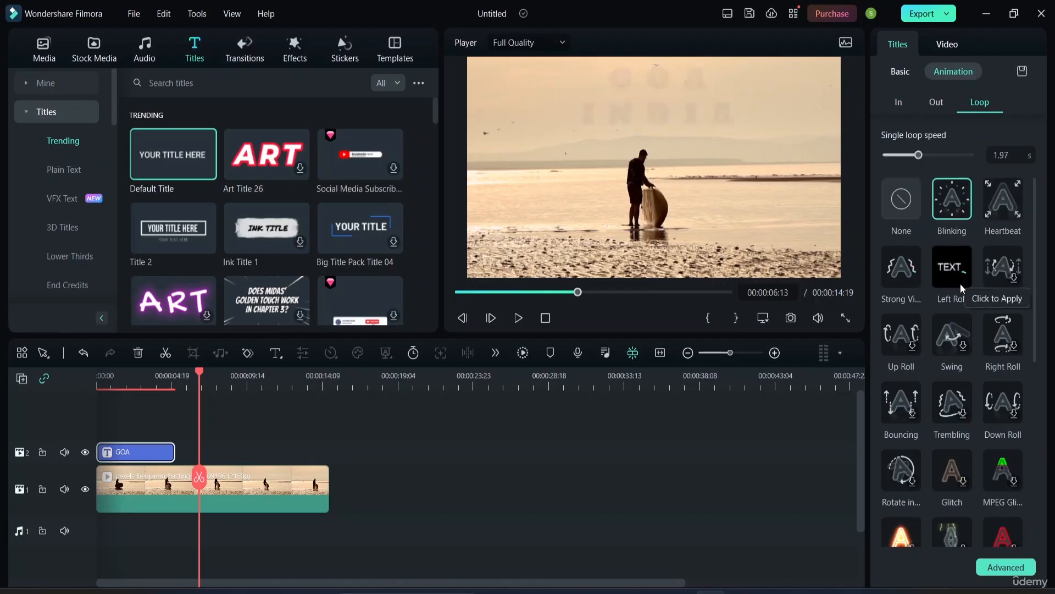
{"action": "left_click", "coordinate": [959, 291]}
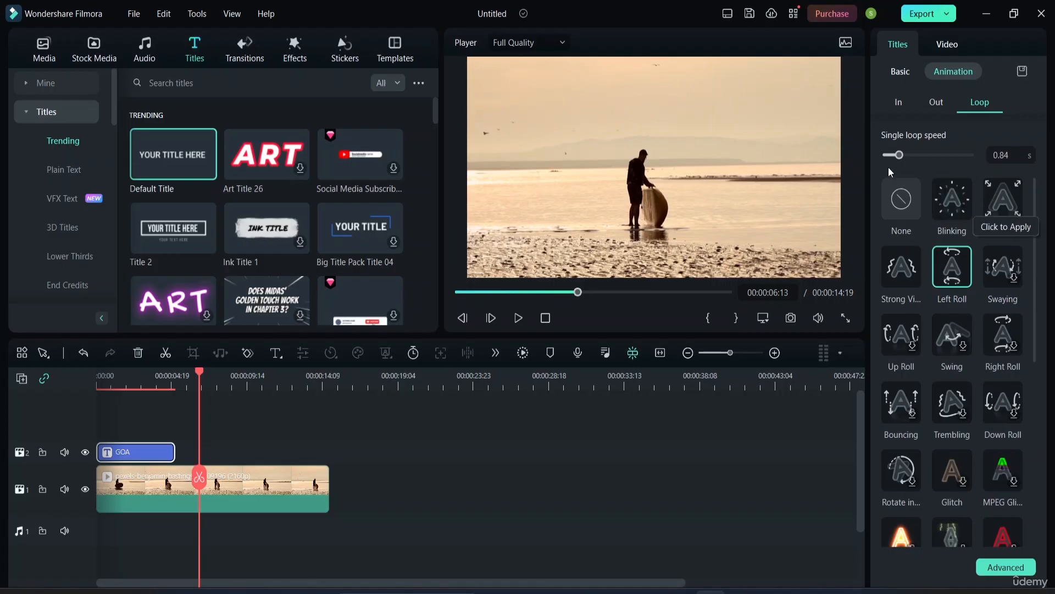
{"action": "left_click_drag", "start_coordinate": [899, 155], "coordinate": [919, 158]}
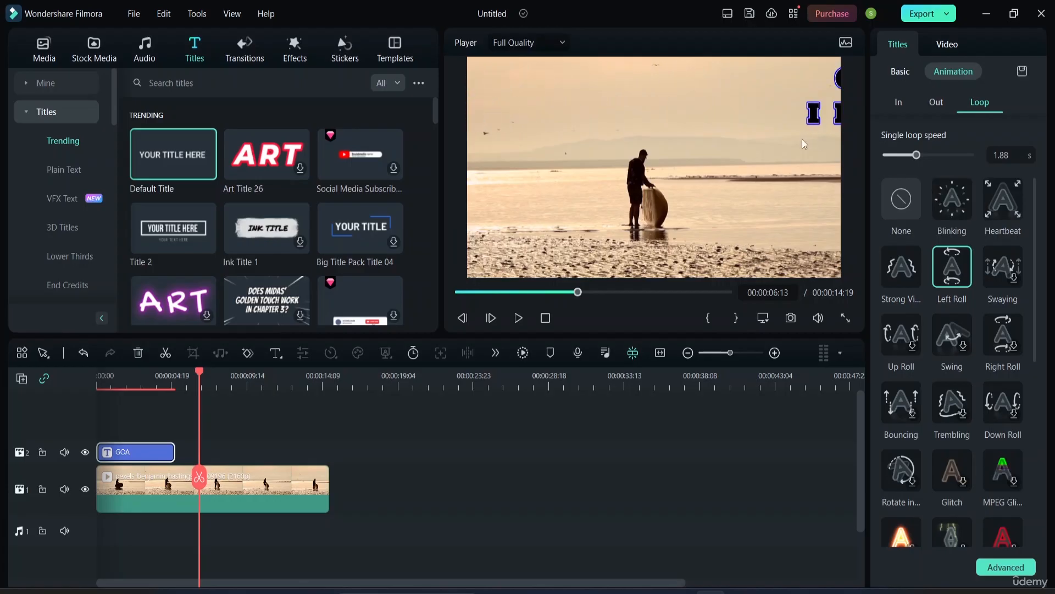
{"action": "left_click", "coordinate": [955, 205]}
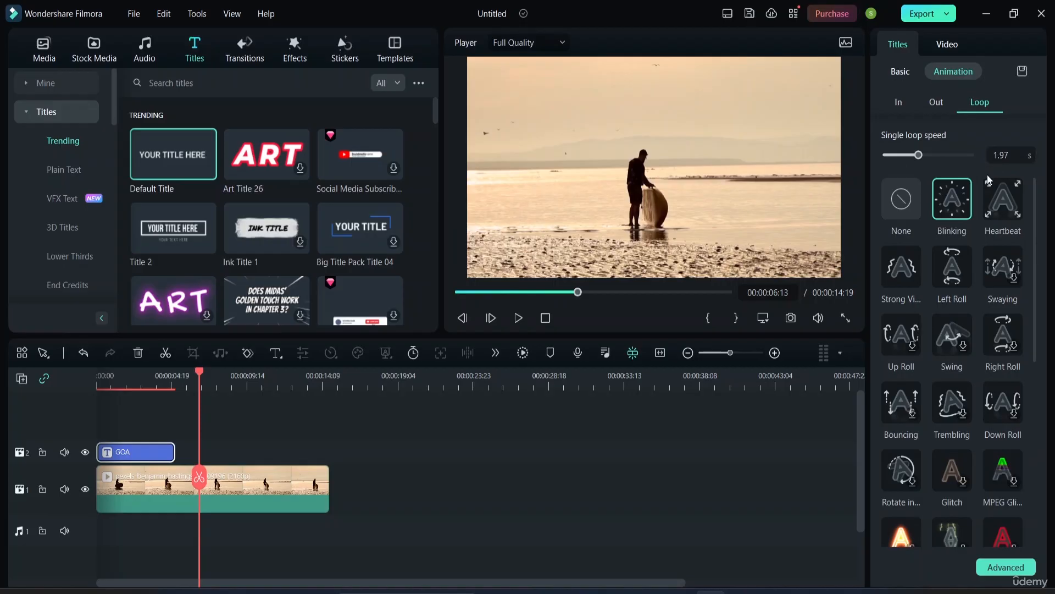
Step: Look through the remaining loop presets and set the title's loop animation to None
{"action": "scroll", "coordinate": [967, 305], "scroll_direction": "down", "scroll_amount": 5}
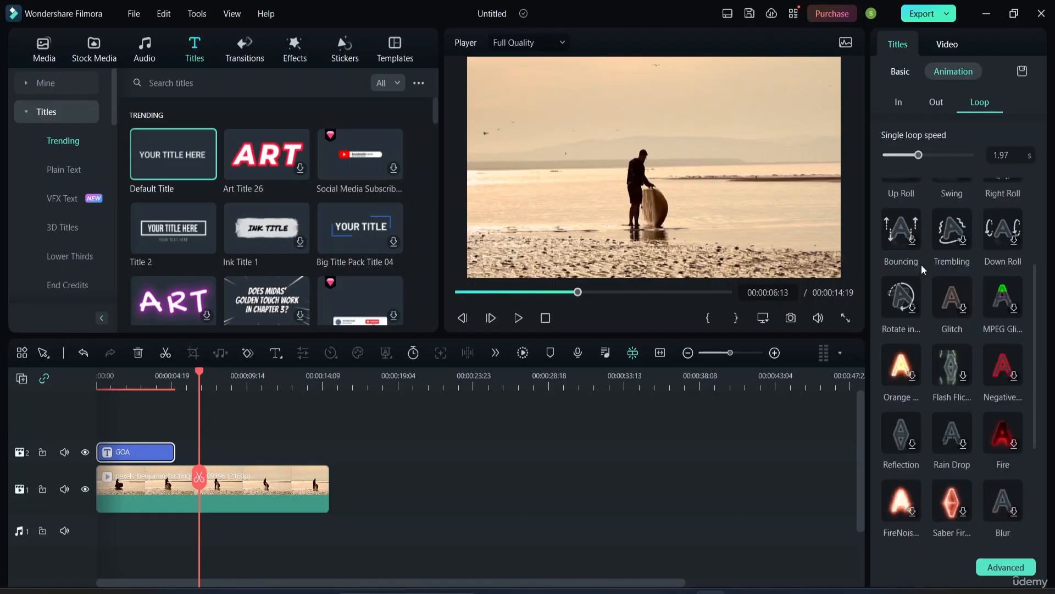
{"action": "scroll", "coordinate": [934, 253], "scroll_direction": "up", "scroll_amount": 5}
{"action": "left_click", "coordinate": [904, 205]}
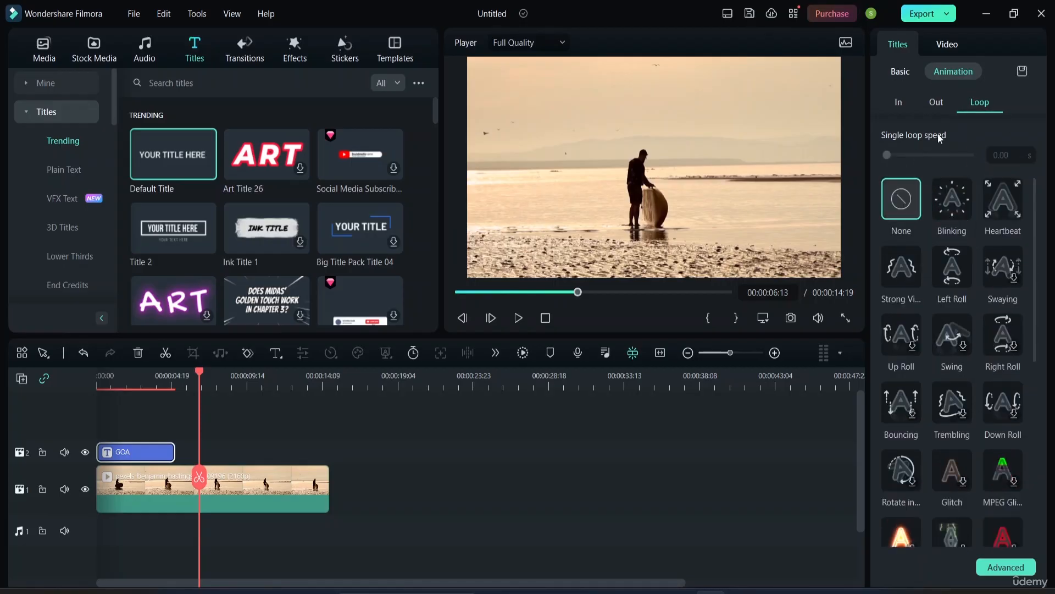
Step: Return the playhead to the start of the video and open the advanced text editing of the GOA INDIA title
{"action": "left_click", "coordinate": [941, 103]}
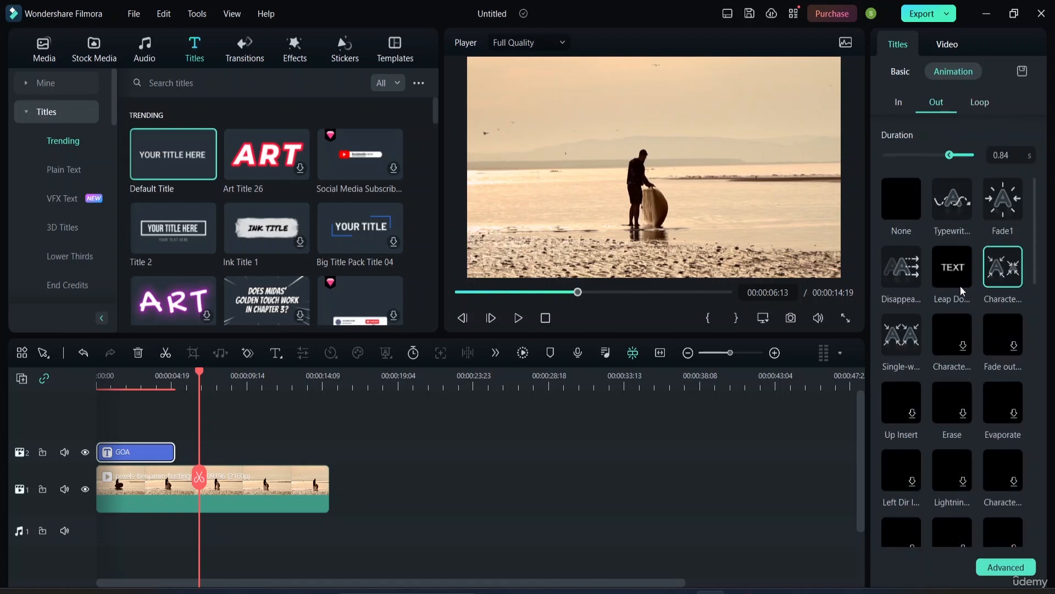
{"action": "left_click_drag", "start_coordinate": [576, 297], "coordinate": [460, 298]}
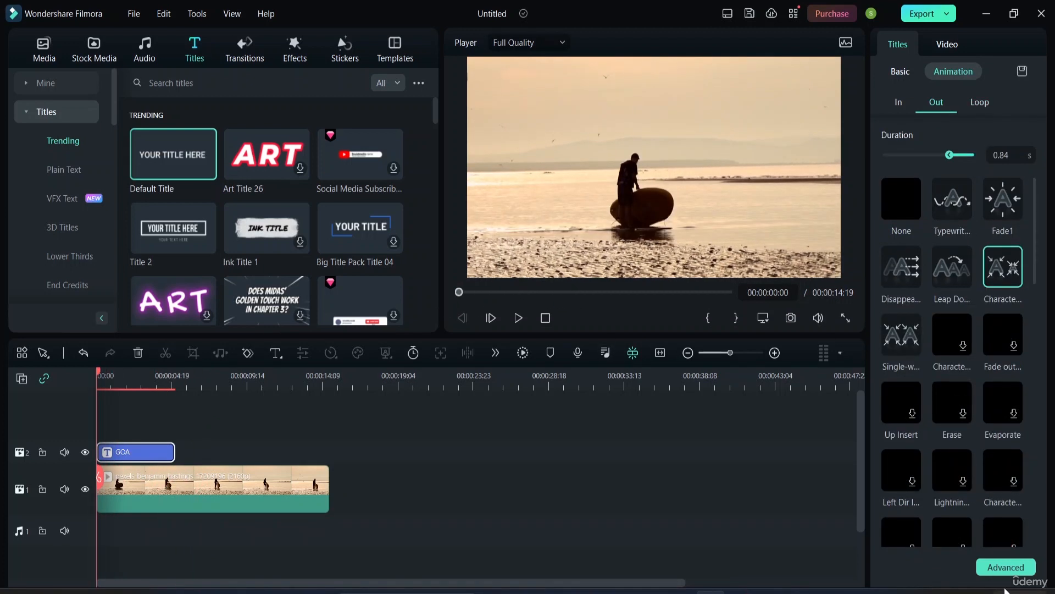
{"action": "left_click", "coordinate": [900, 72]}
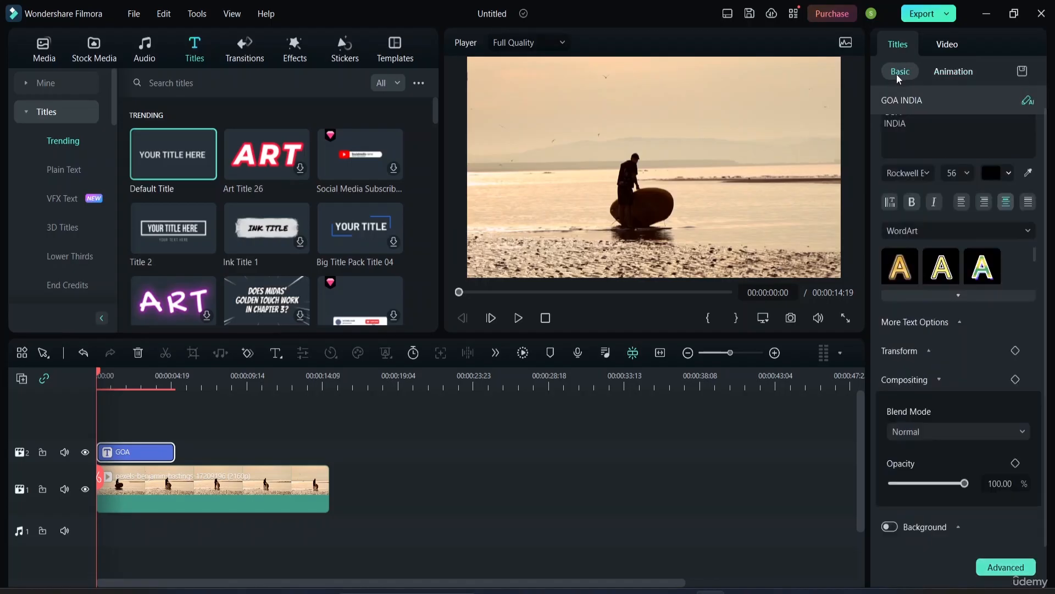
{"action": "left_click", "coordinate": [1002, 566]}
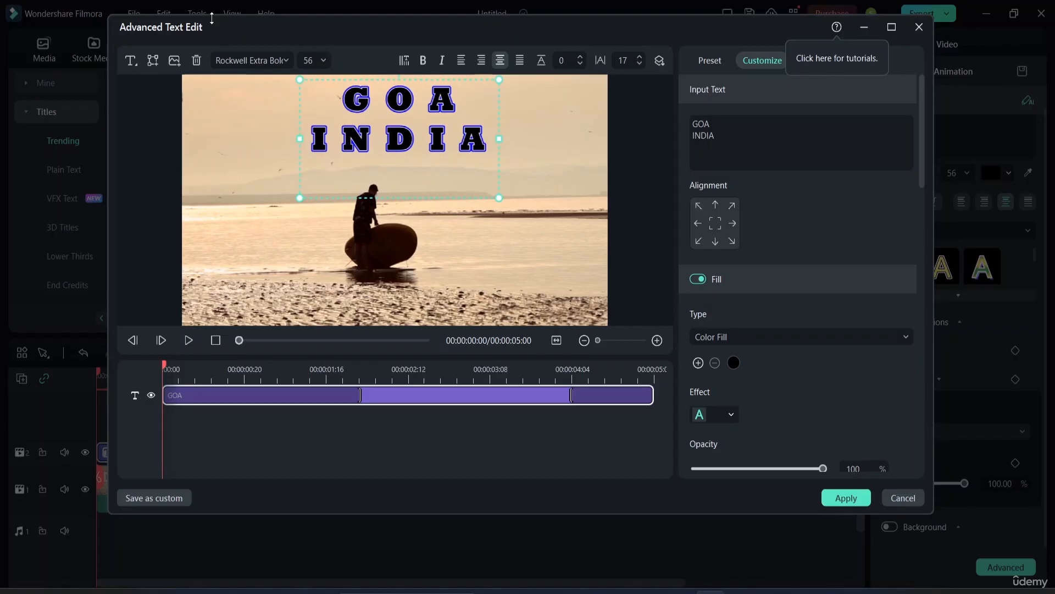
Step: Add a Quick Text box, try placing it in the lower part of the picture and undo the move
{"action": "left_click", "coordinate": [136, 61]}
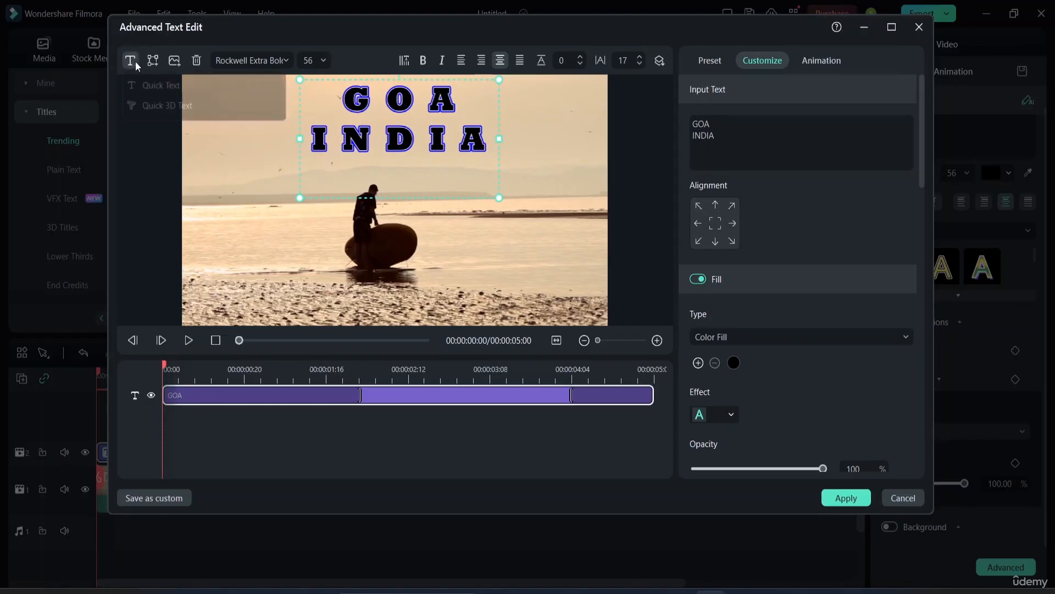
{"action": "left_click", "coordinate": [146, 90]}
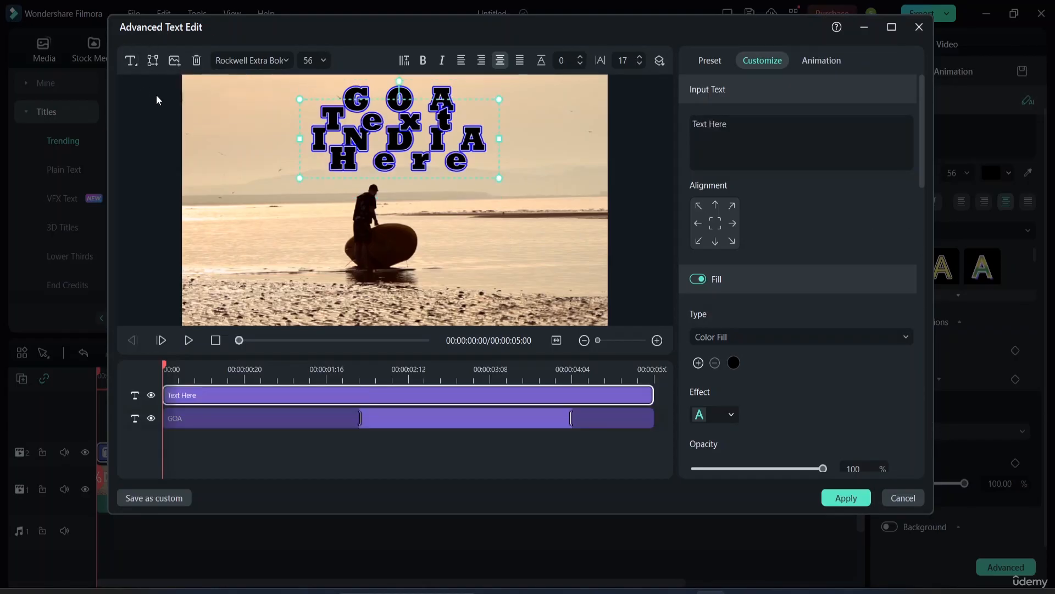
{"action": "left_click_drag", "start_coordinate": [461, 157], "coordinate": [586, 251]}
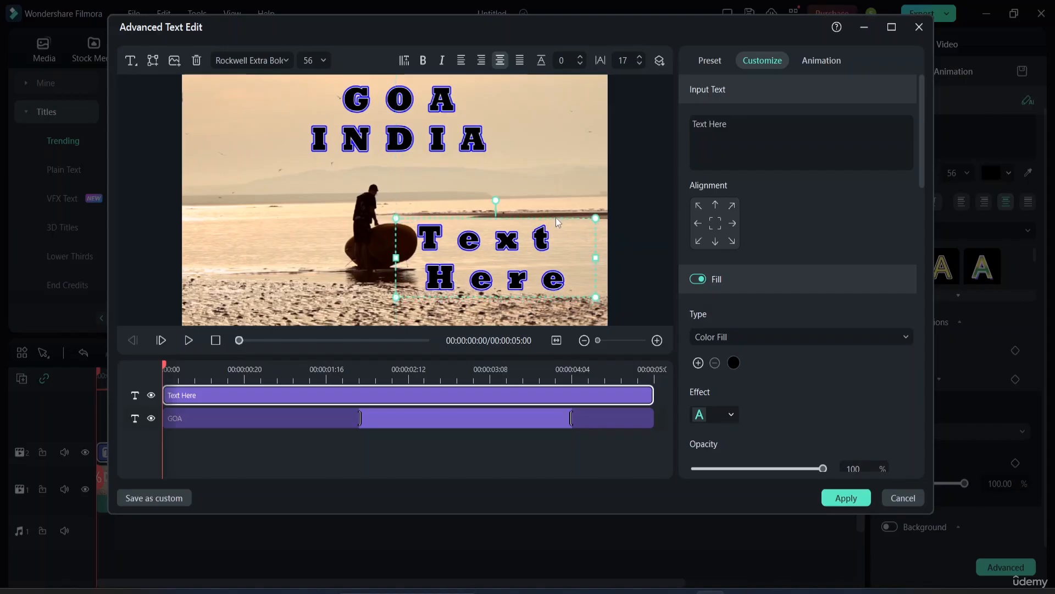
{"action": "key", "text": "ctrl+z"}
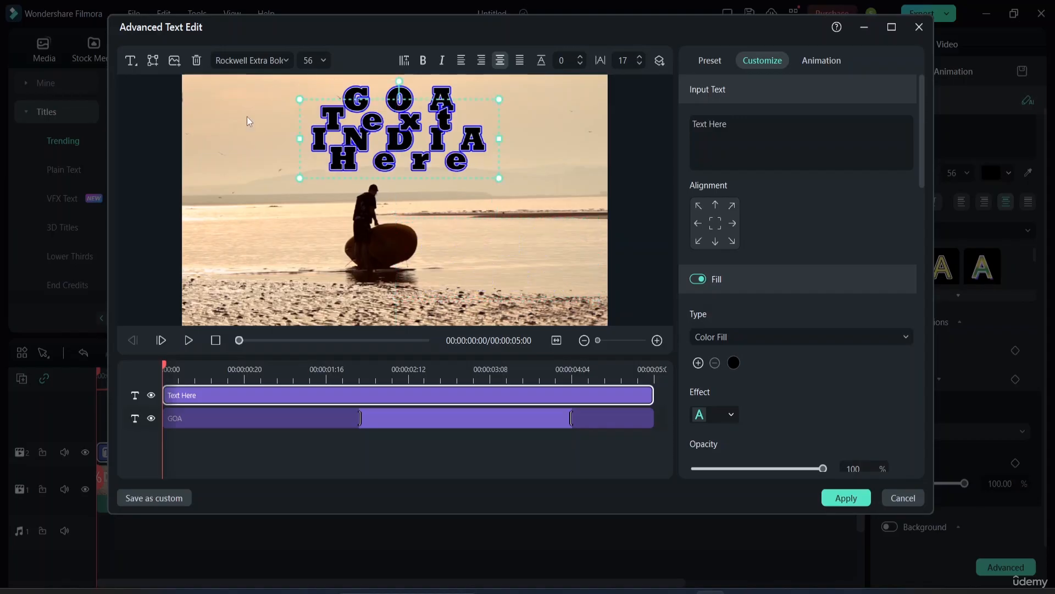
Step: Add an oval speech bubble shape, move it beside the man on the beach and delete it
{"action": "left_click", "coordinate": [153, 61]}
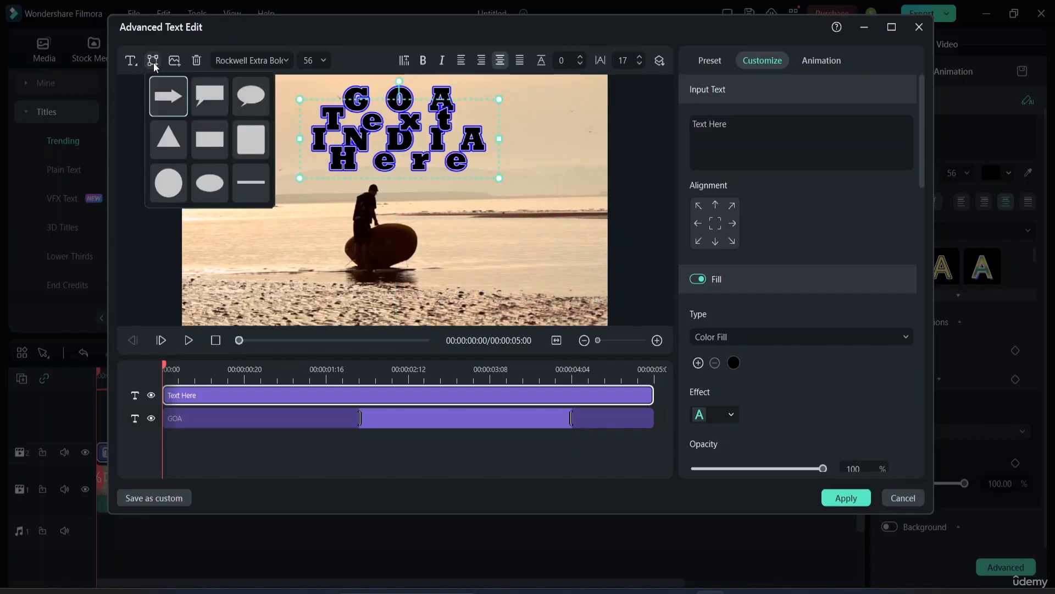
{"action": "left_click", "coordinate": [249, 108]}
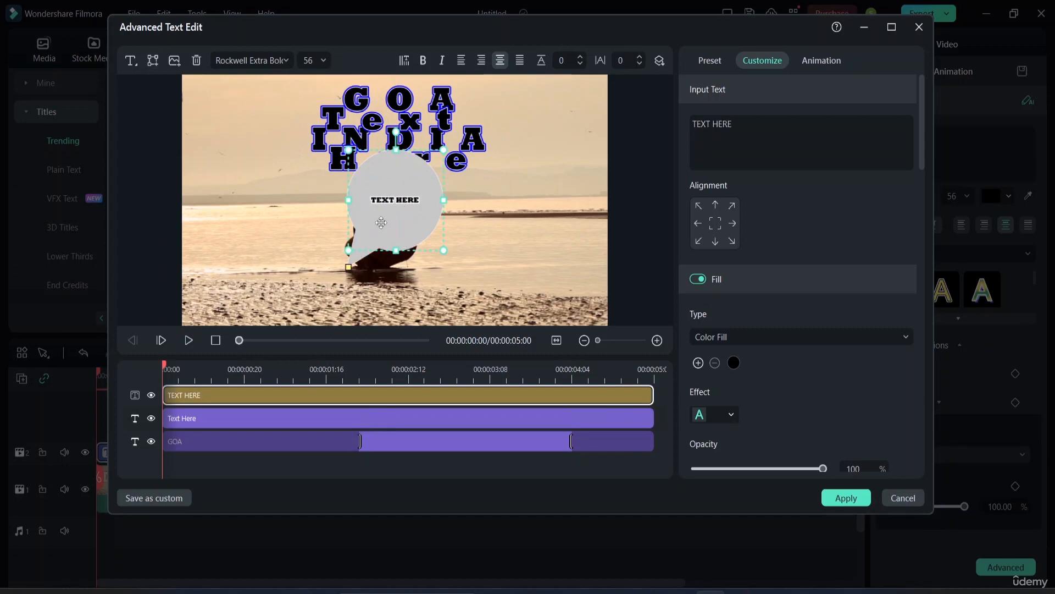
{"action": "left_click_drag", "start_coordinate": [376, 220], "coordinate": [203, 249]}
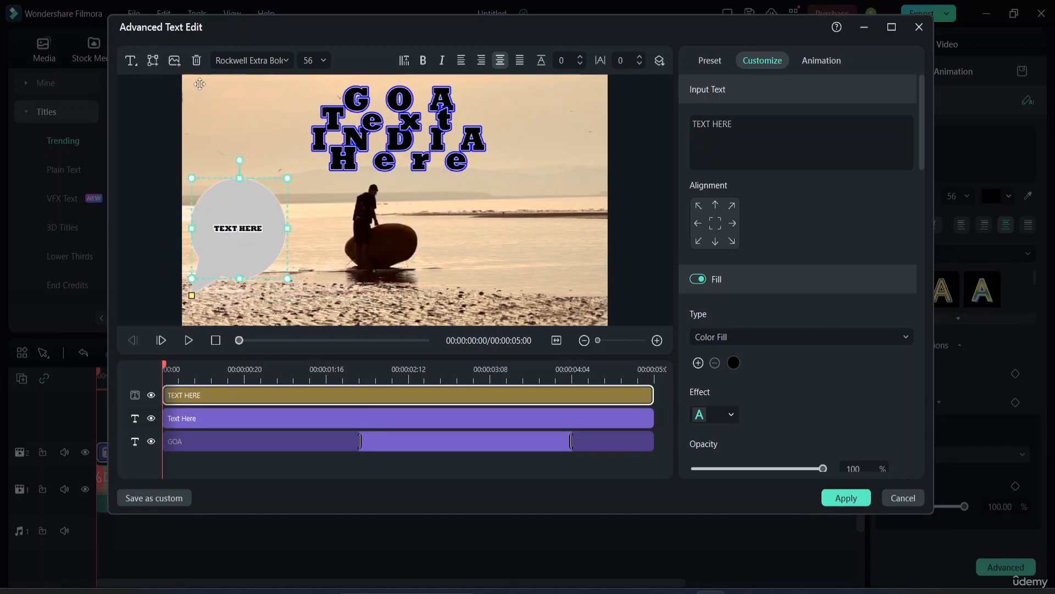
{"action": "left_click", "coordinate": [153, 61]}
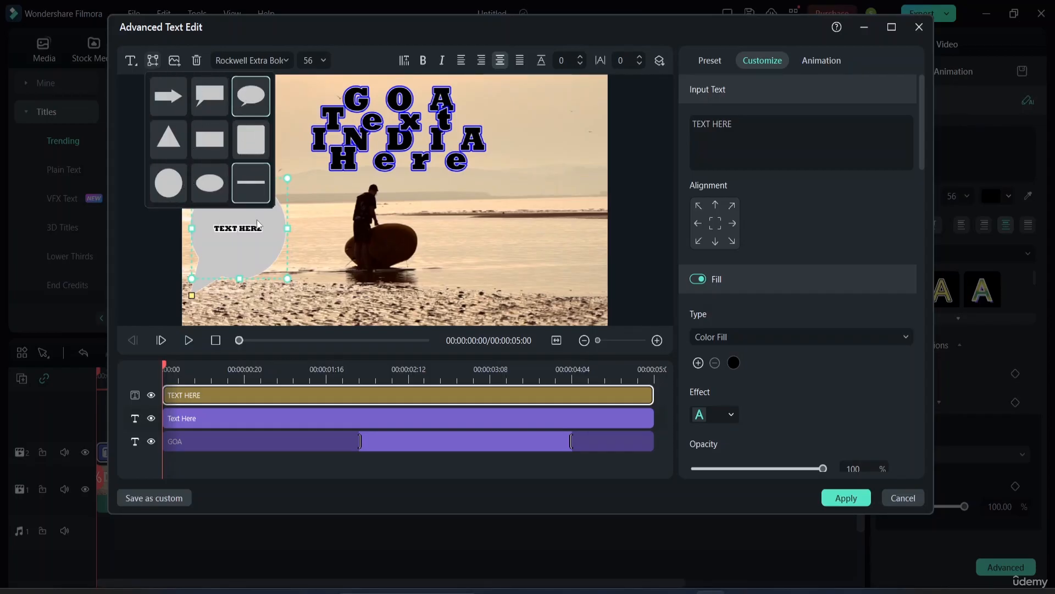
{"action": "left_click", "coordinate": [266, 251]}
{"action": "key", "text": "Delete"}
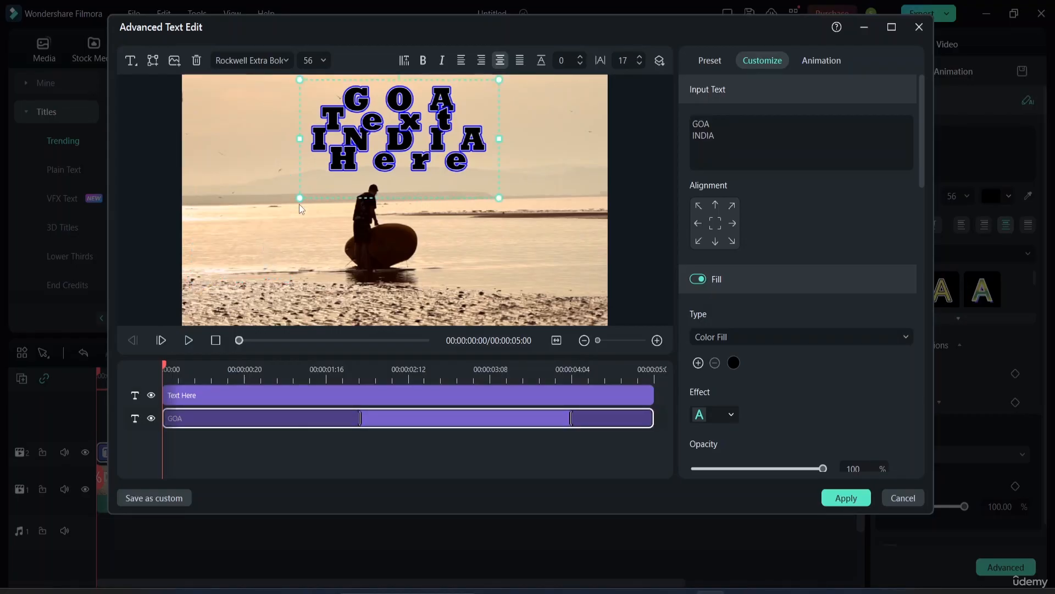
Step: Undo the recent additions until only the GOA INDIA text layer is left
{"action": "key", "text": "ctrl+z"}
{"action": "key", "text": "ctrl+z"}
{"action": "key", "text": "ctrl+z"}
{"action": "key", "text": "ctrl+z"}
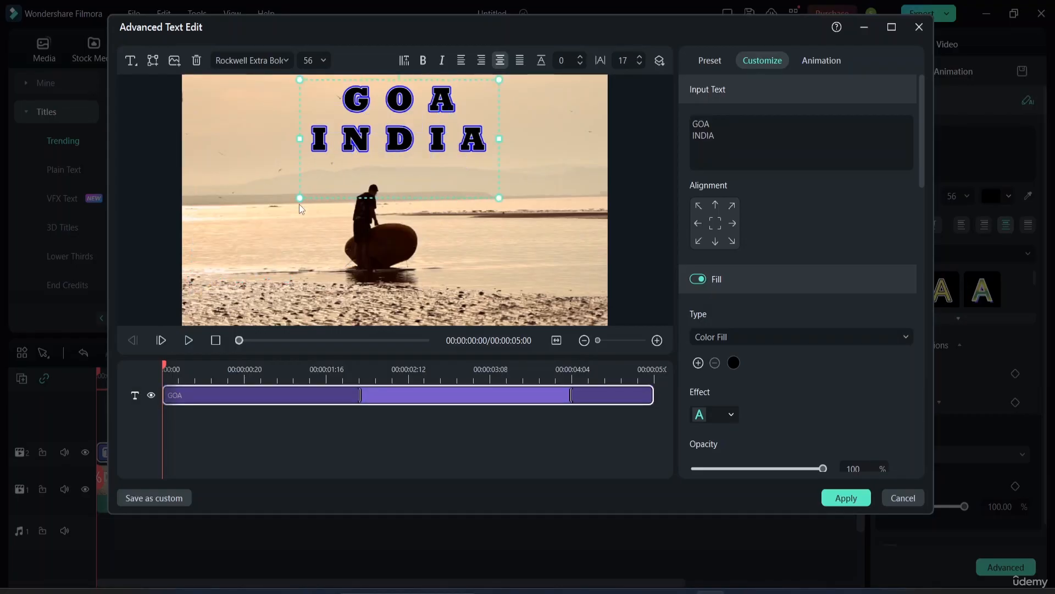
Step: Insert the dog photo from the Downloads folder as an image layer in the title
{"action": "left_click", "coordinate": [176, 61]}
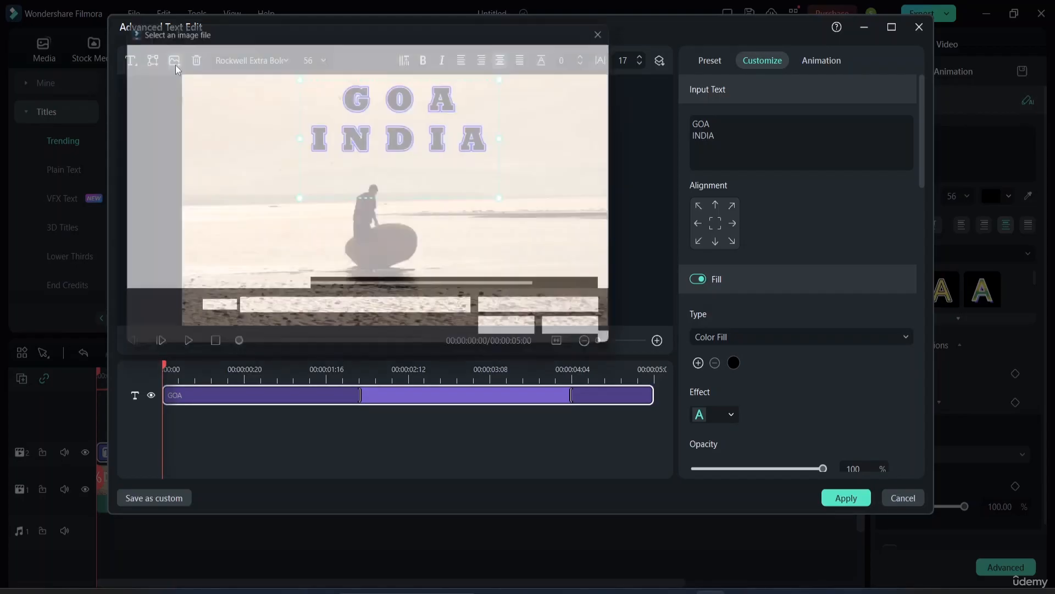
{"action": "scroll", "coordinate": [204, 187], "scroll_direction": "down", "scroll_amount": 2}
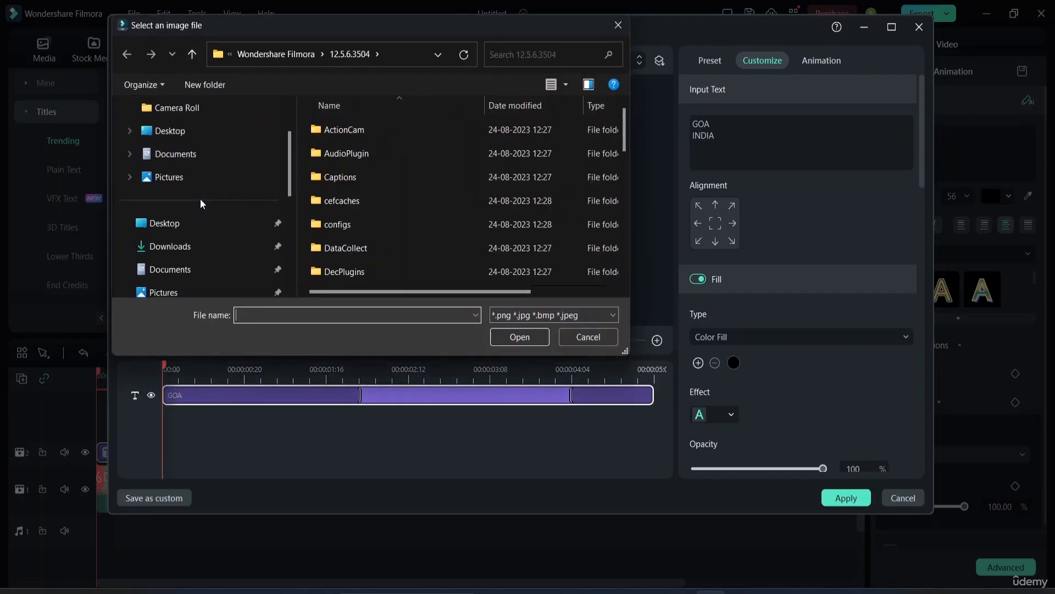
{"action": "left_click", "coordinate": [182, 246]}
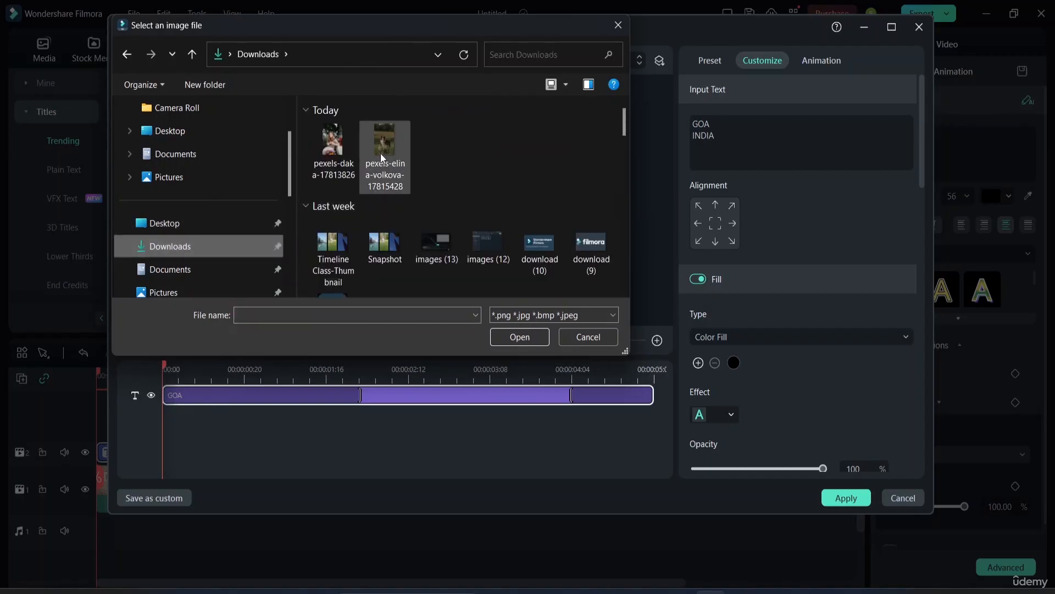
{"action": "left_click", "coordinate": [381, 153]}
{"action": "left_click", "coordinate": [519, 338]}
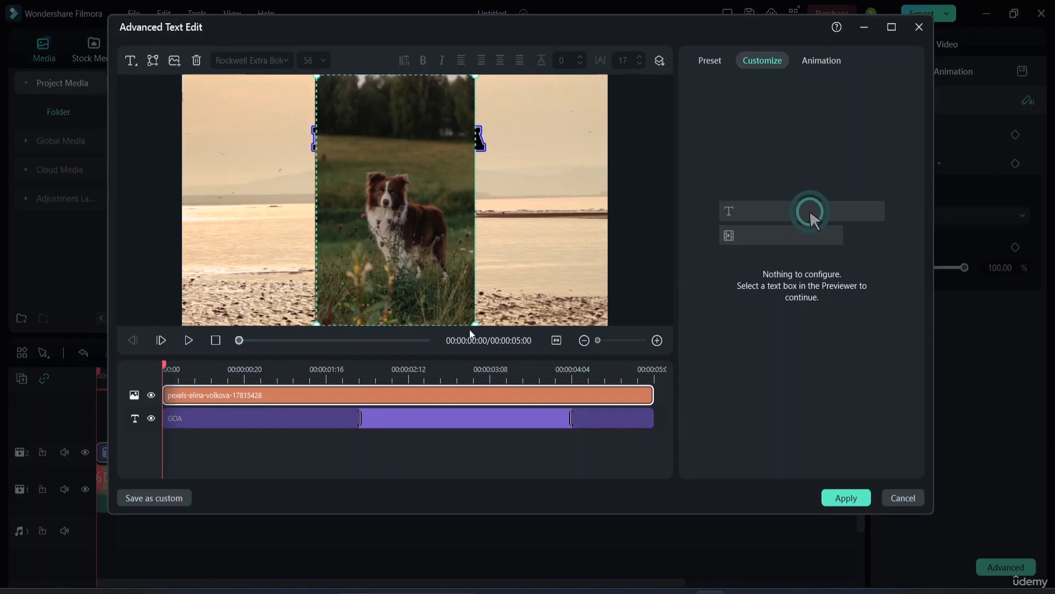
Step: Shrink the dog photo, try it beside the man on the beach and delete it from the title
{"action": "left_click_drag", "start_coordinate": [475, 324], "coordinate": [400, 213]}
{"action": "left_click_drag", "start_coordinate": [357, 121], "coordinate": [233, 220]}
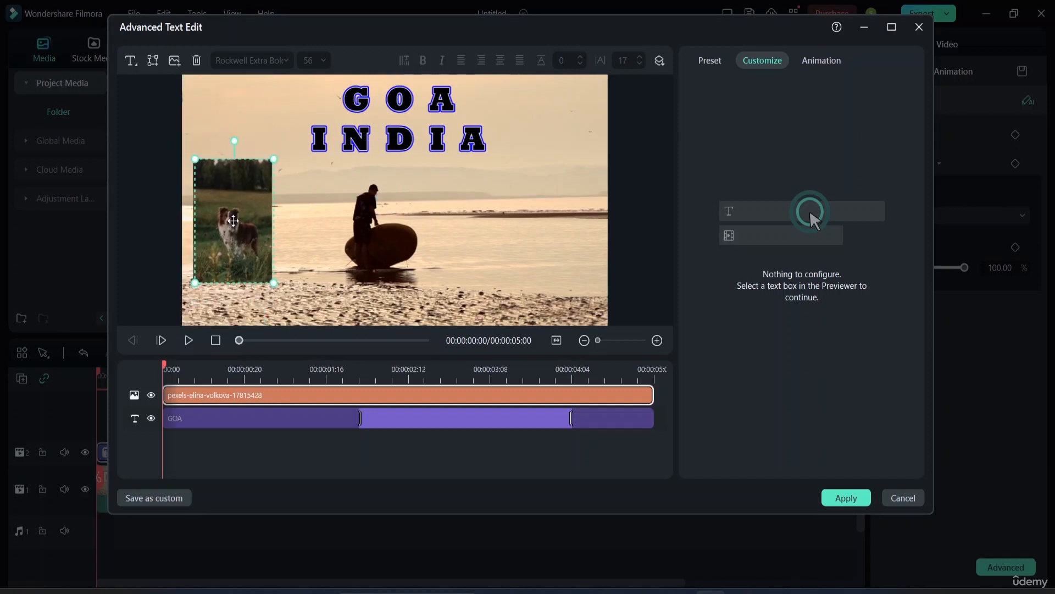
{"action": "key", "text": "Delete"}
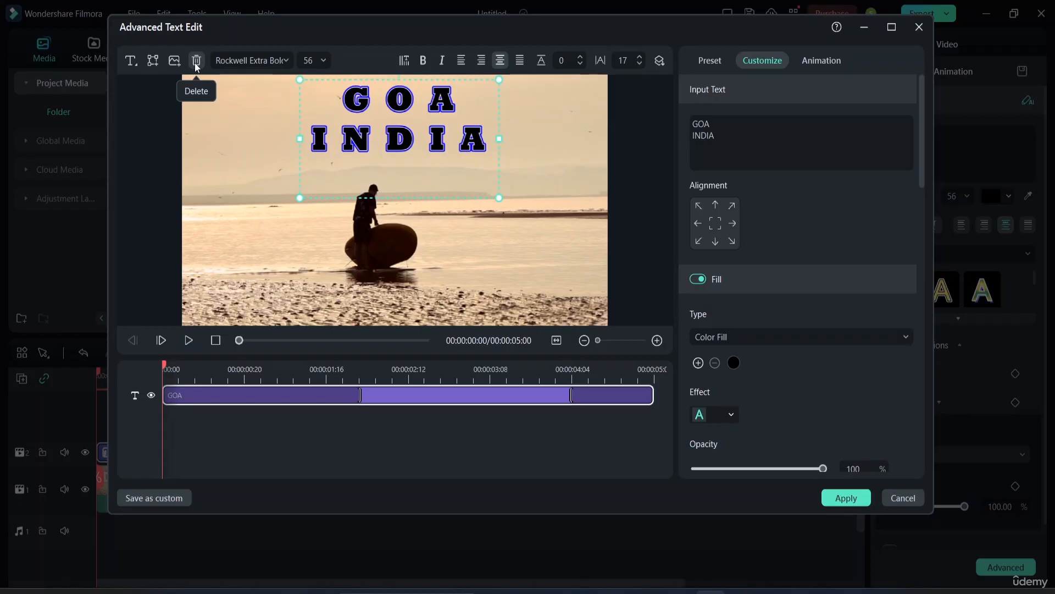
Step: Examine the available fonts and the layer order options for the GOA INDIA text
{"action": "left_click", "coordinate": [287, 59]}
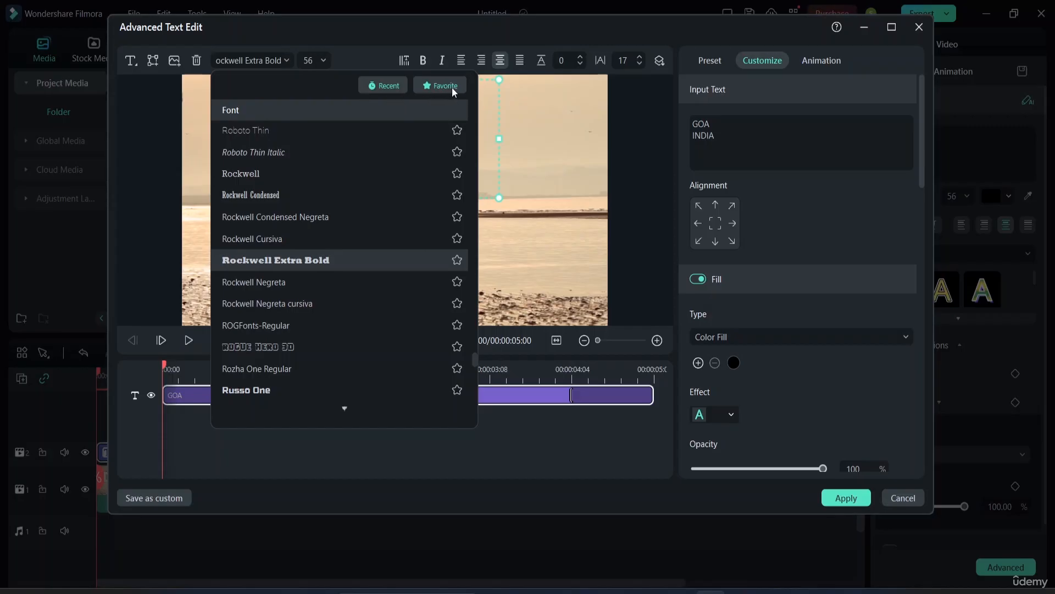
{"action": "left_click", "coordinate": [640, 97]}
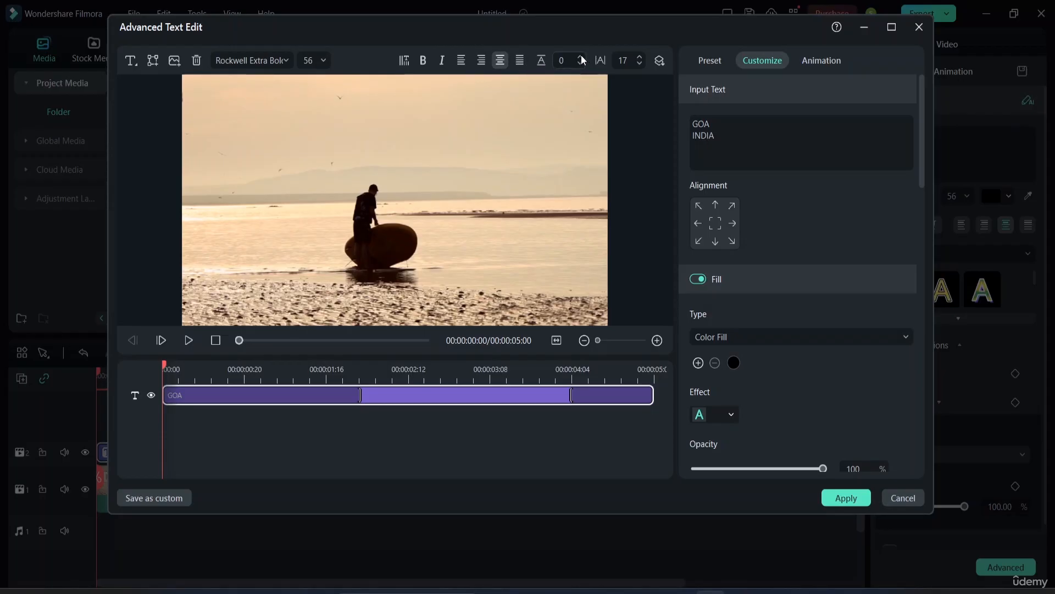
{"action": "left_click", "coordinate": [660, 64]}
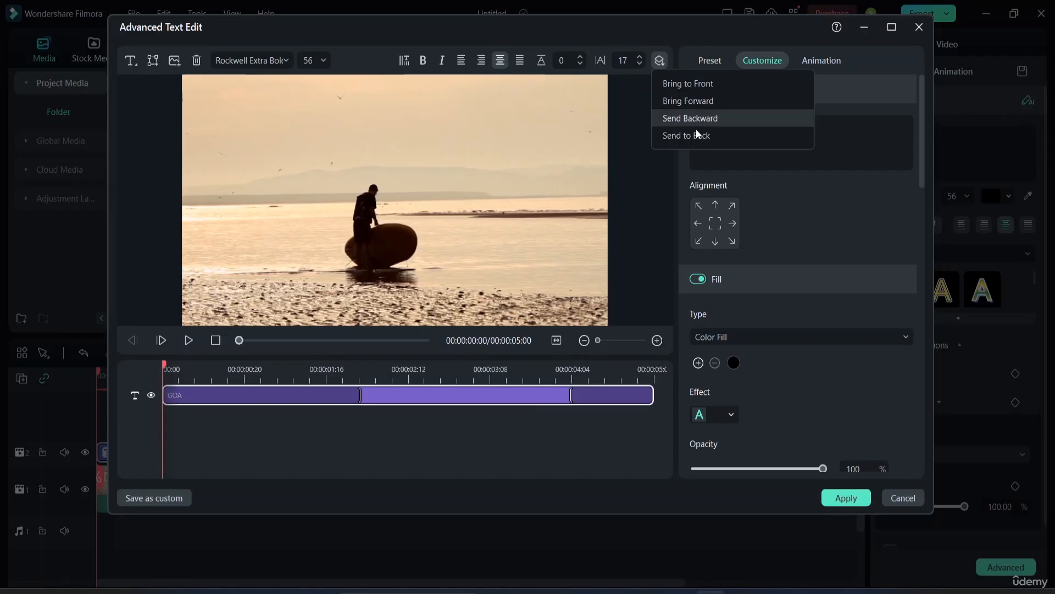
Step: Examine the GOA INDIA text's alignment settings and the available fill types
{"action": "left_click", "coordinate": [632, 176]}
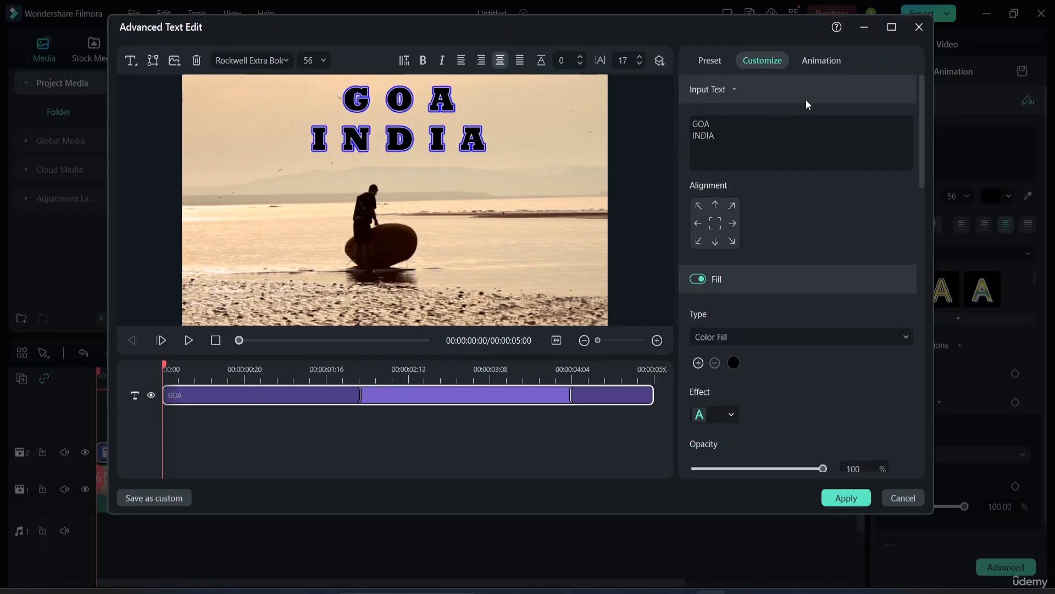
{"action": "scroll", "coordinate": [744, 233], "scroll_direction": "down", "scroll_amount": 2}
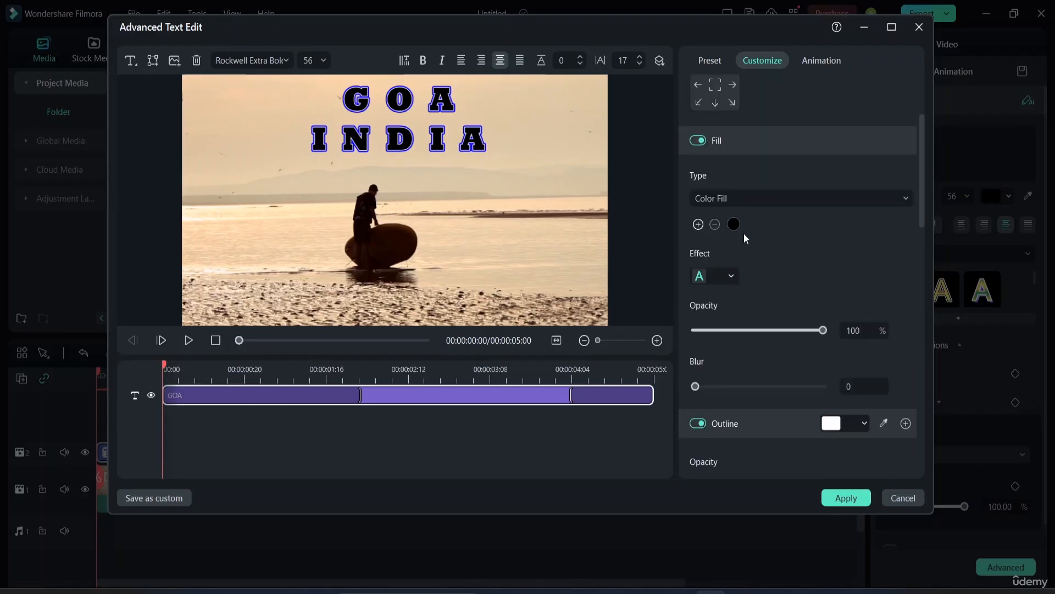
{"action": "scroll", "coordinate": [744, 234], "scroll_direction": "up", "scroll_amount": 1}
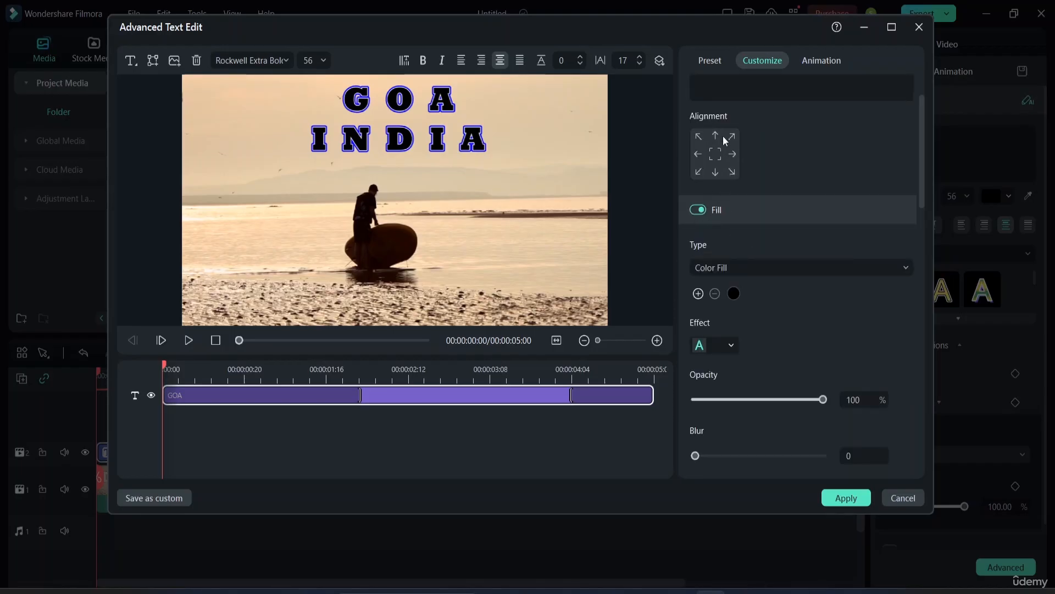
{"action": "scroll", "coordinate": [744, 203], "scroll_direction": "up", "scroll_amount": 1}
{"action": "scroll", "coordinate": [747, 231], "scroll_direction": "up", "scroll_amount": 1}
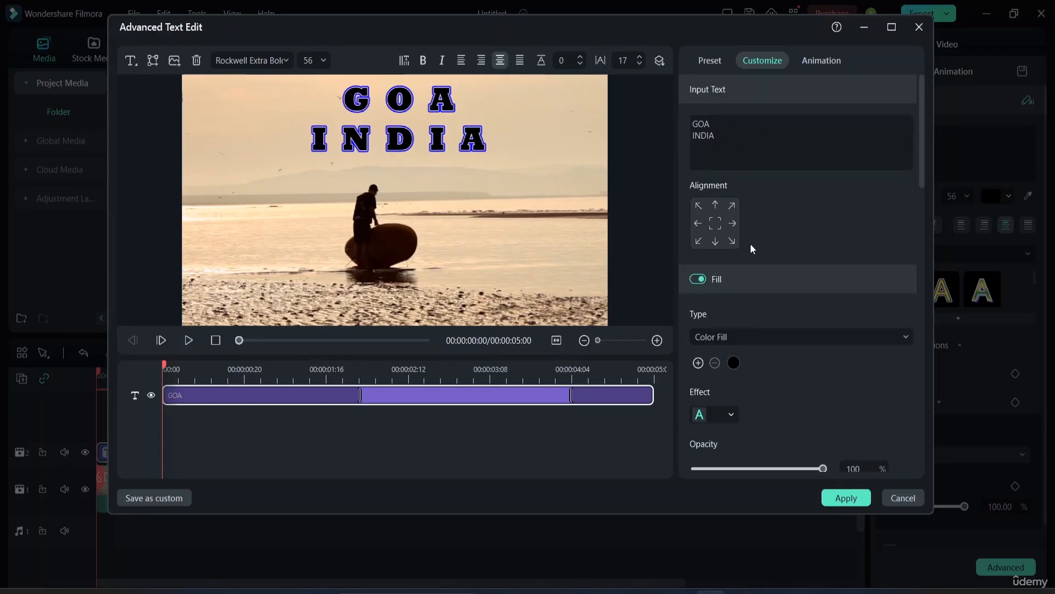
{"action": "scroll", "coordinate": [723, 297], "scroll_direction": "down", "scroll_amount": 1}
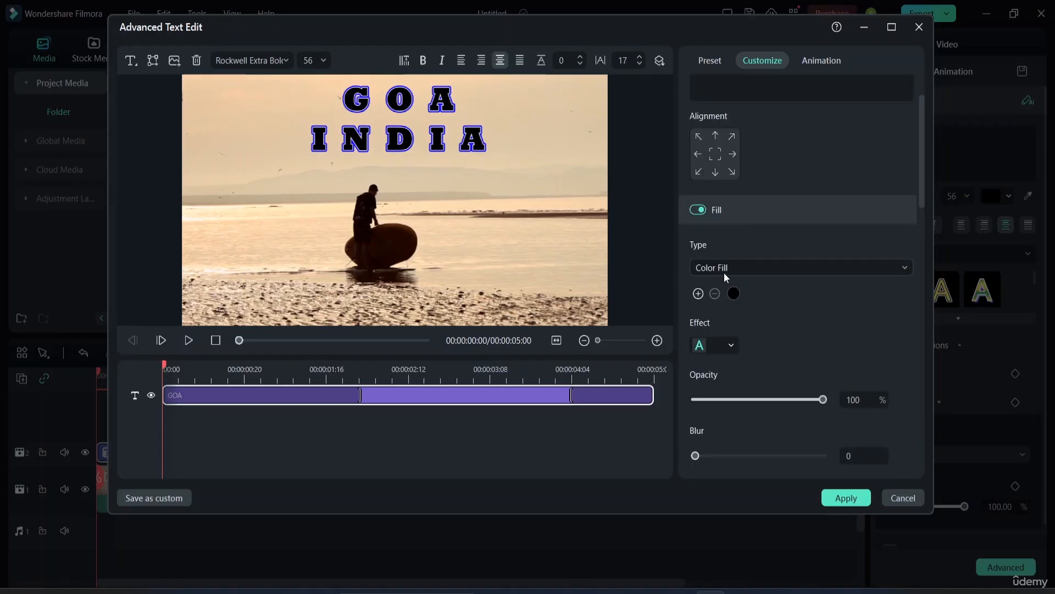
{"action": "left_click", "coordinate": [858, 268]}
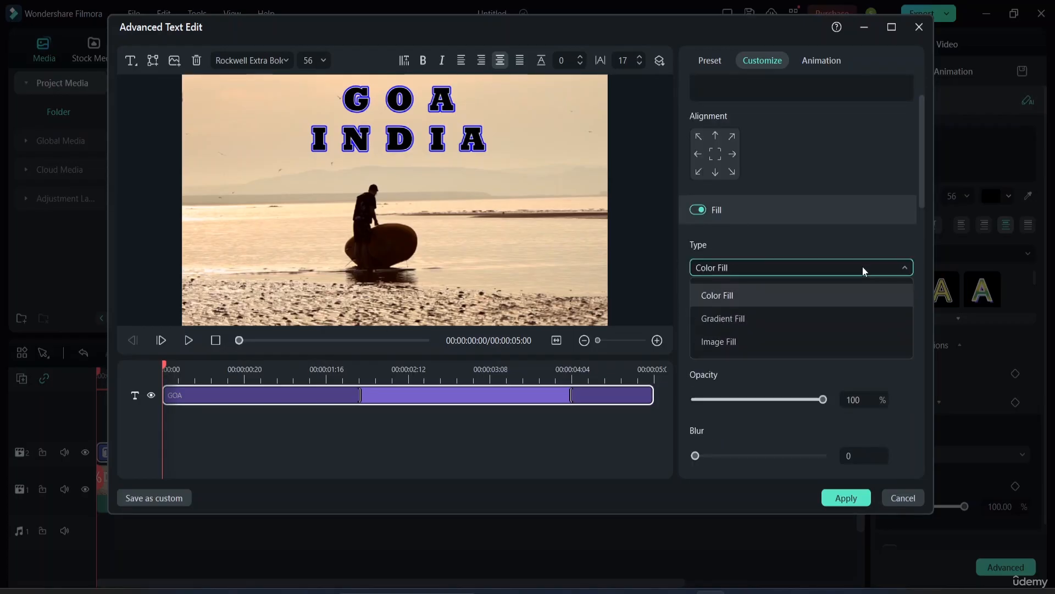
{"action": "left_click", "coordinate": [833, 267]}
Step: Set the GOA INDIA text fill's opacity to 94% and its blur to 9
{"action": "scroll", "coordinate": [791, 308], "scroll_direction": "down", "scroll_amount": 1}
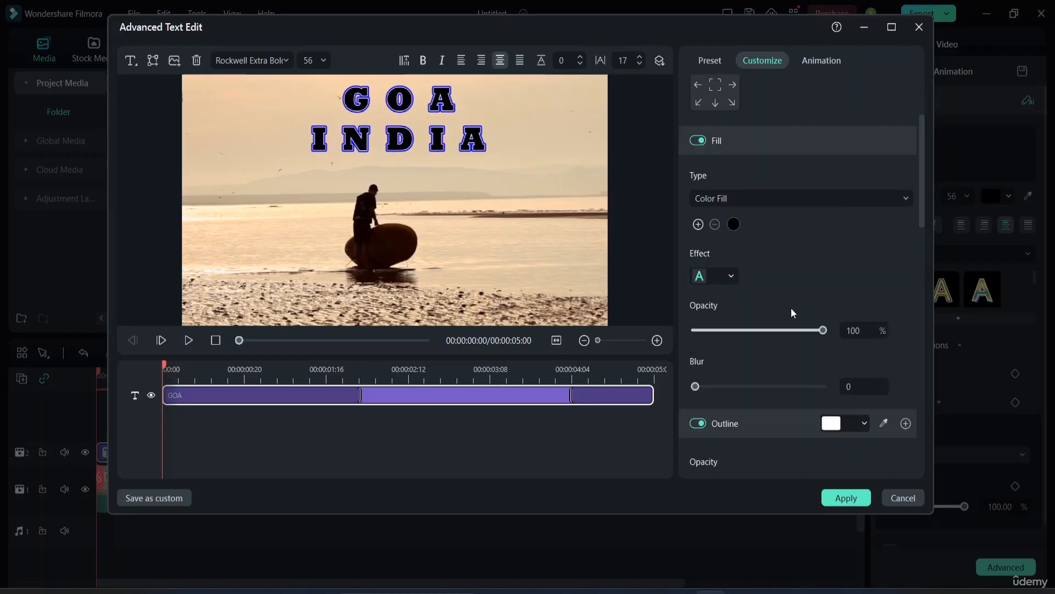
{"action": "mouse_move", "coordinate": [823, 329]}
{"action": "left_mouse_down"}
{"action": "mouse_move", "coordinate": [765, 330]}
{"action": "mouse_move", "coordinate": [816, 336]}
{"action": "left_mouse_up"}
{"action": "left_click_drag", "start_coordinate": [696, 387], "coordinate": [752, 398]}
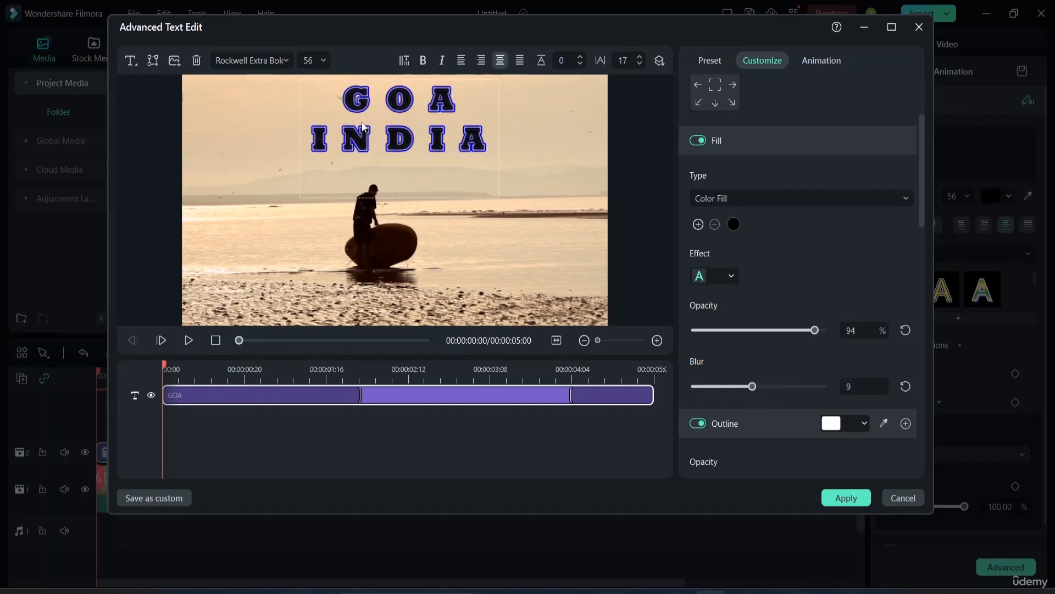
Step: Change the GOA INDIA text's white outline to dark red
{"action": "scroll", "coordinate": [790, 423], "scroll_direction": "down", "scroll_amount": 4}
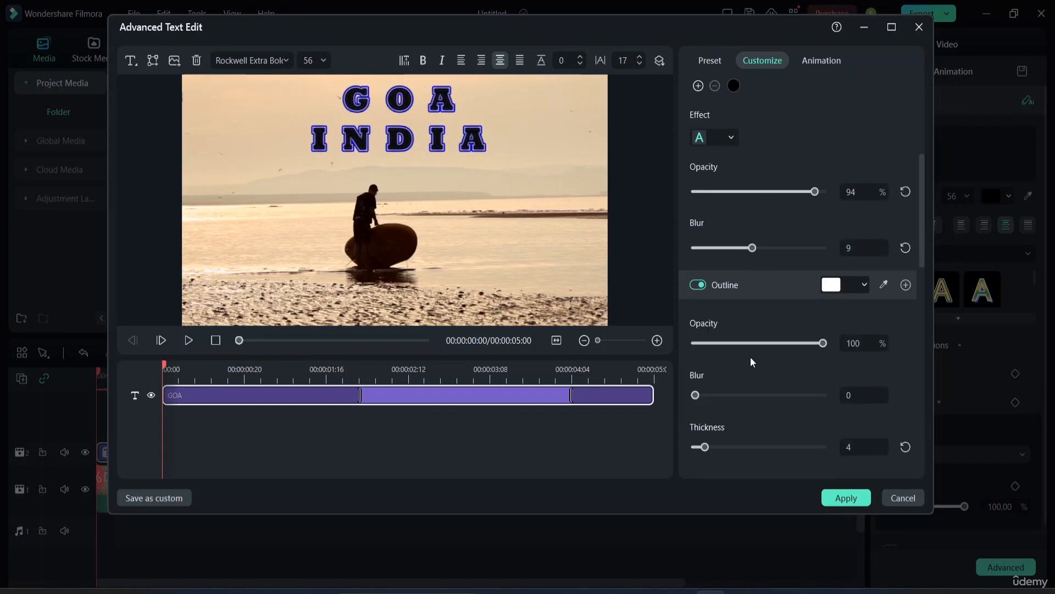
{"action": "scroll", "coordinate": [750, 357], "scroll_direction": "up", "scroll_amount": 6}
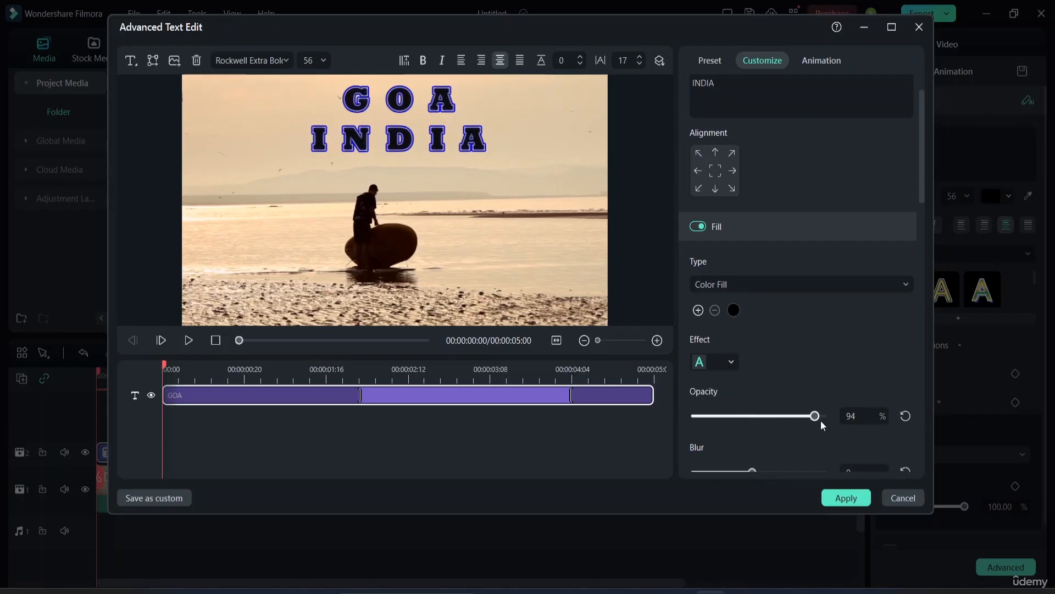
{"action": "scroll", "coordinate": [754, 448], "scroll_direction": "down", "scroll_amount": 1}
{"action": "scroll", "coordinate": [757, 440], "scroll_direction": "down", "scroll_amount": 2}
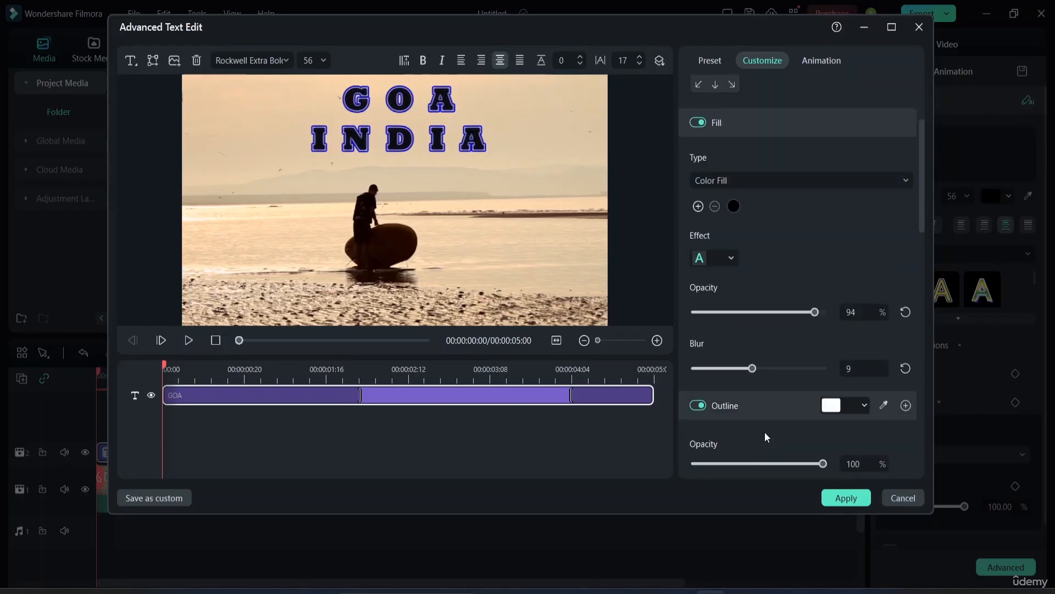
{"action": "scroll", "coordinate": [775, 420], "scroll_direction": "down", "scroll_amount": 2}
{"action": "left_click", "coordinate": [831, 337]}
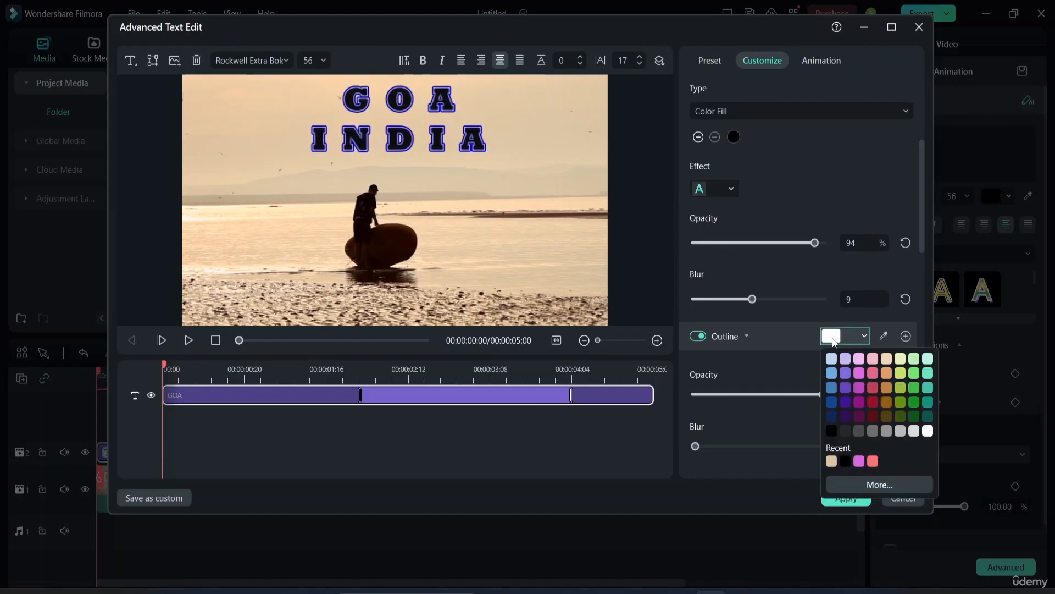
{"action": "left_click", "coordinate": [874, 402]}
Step: Recolour the blue second outline light blue, with opacity 64%, blur 4 and thickness 30
{"action": "scroll", "coordinate": [798, 385], "scroll_direction": "down", "scroll_amount": 5}
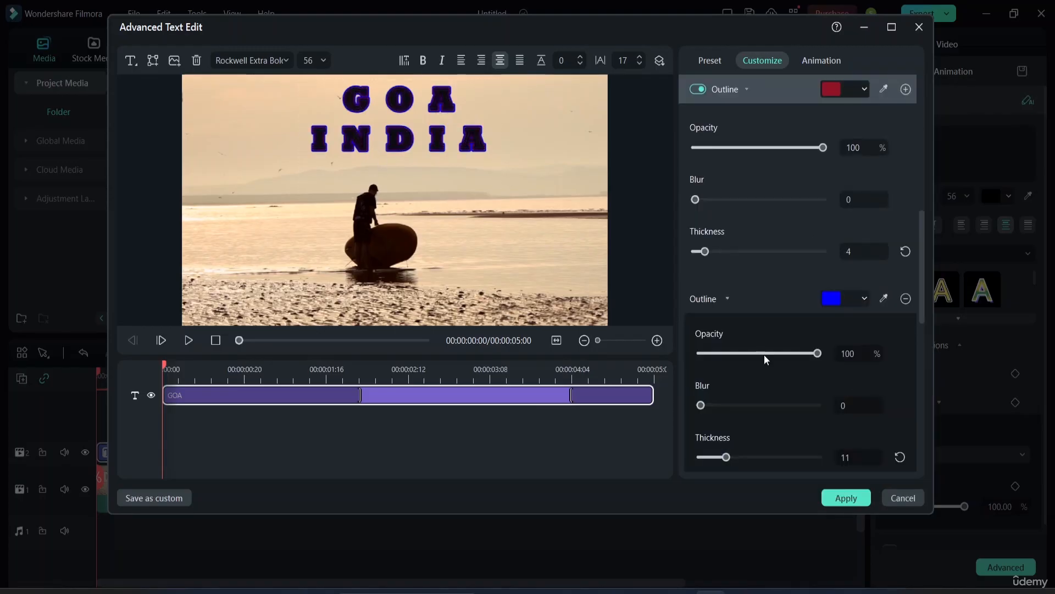
{"action": "left_click", "coordinate": [831, 299]}
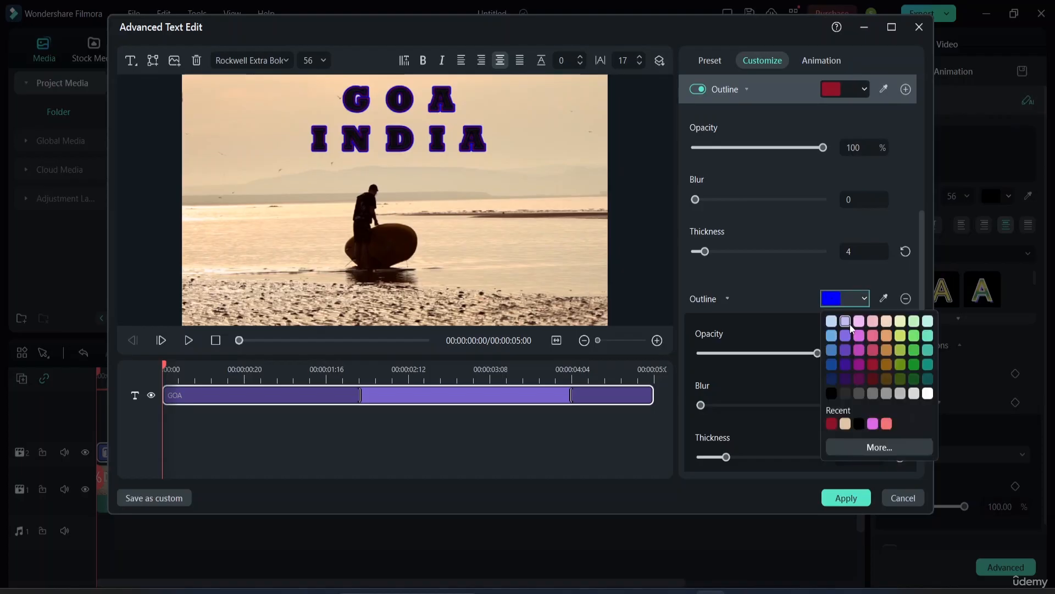
{"action": "left_click", "coordinate": [832, 322]}
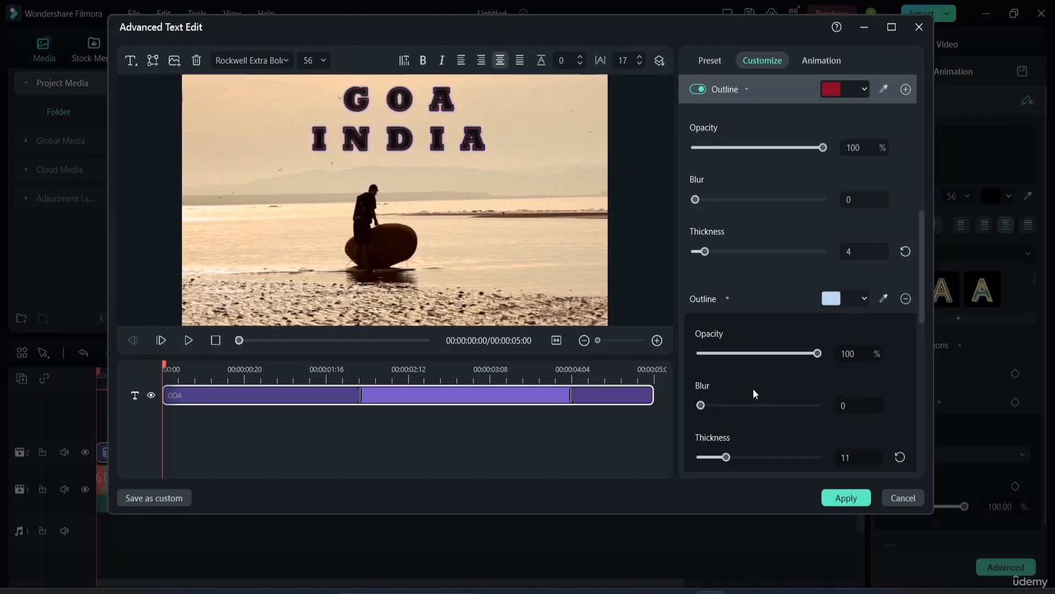
{"action": "left_click_drag", "start_coordinate": [817, 353], "coordinate": [775, 364]}
{"action": "left_click_drag", "start_coordinate": [701, 405], "coordinate": [771, 404]}
{"action": "scroll", "coordinate": [787, 401], "scroll_direction": "down", "scroll_amount": 1}
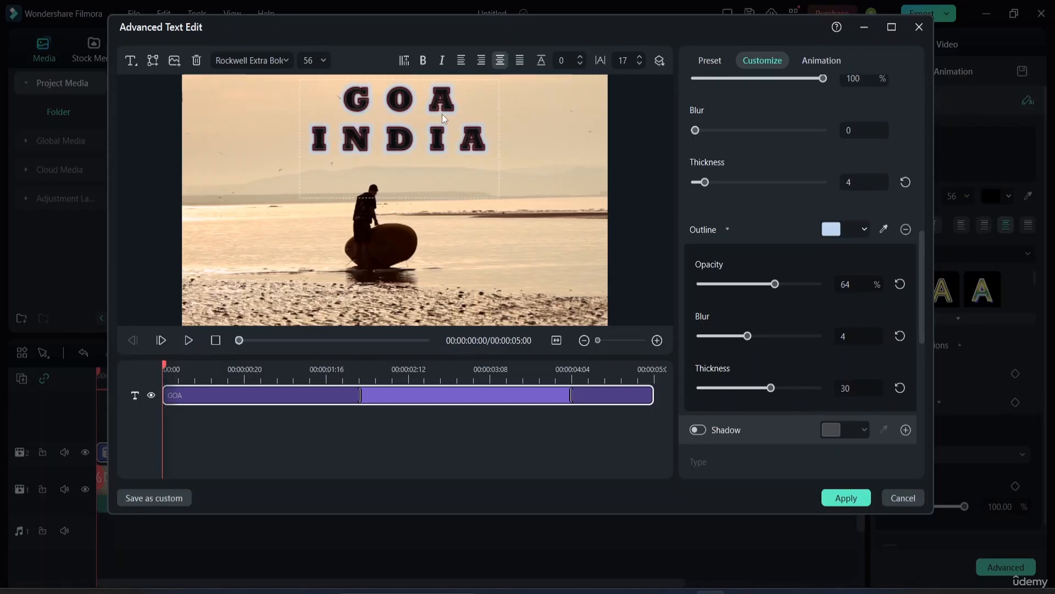
Step: Turn on the GOA INDIA text's shadow and colour it light purple
{"action": "scroll", "coordinate": [753, 361], "scroll_direction": "down", "scroll_amount": 3}
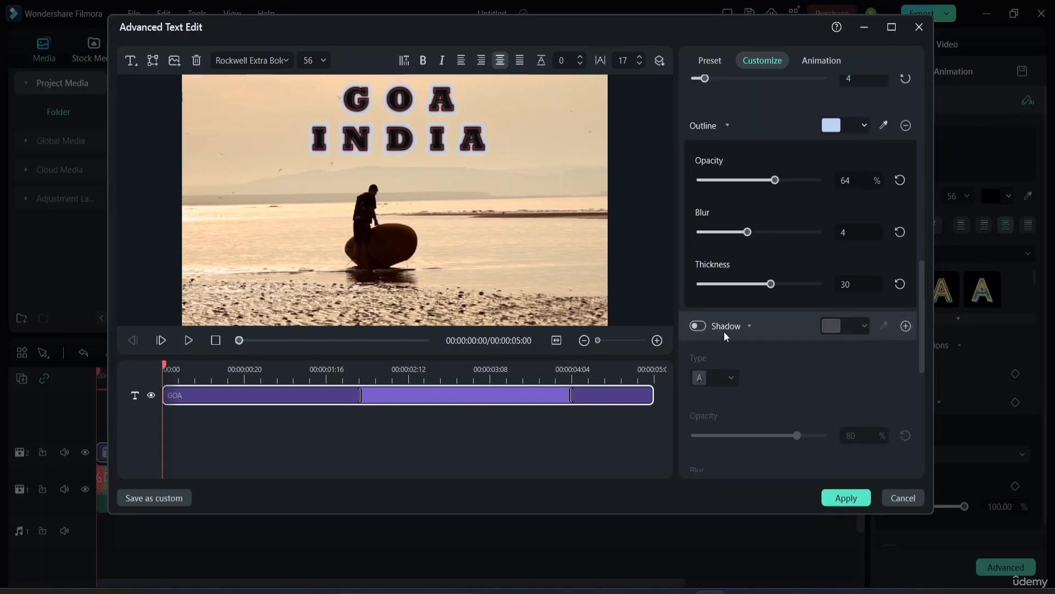
{"action": "left_click", "coordinate": [699, 325]}
{"action": "left_click", "coordinate": [861, 327]}
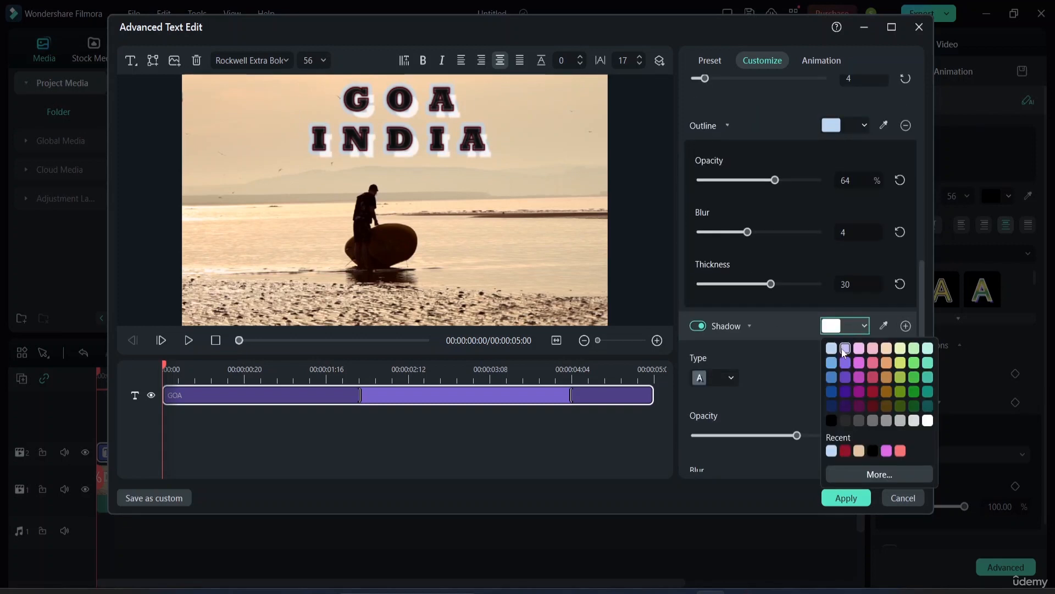
{"action": "left_click", "coordinate": [847, 356]}
{"action": "scroll", "coordinate": [740, 340], "scroll_direction": "down", "scroll_amount": 3}
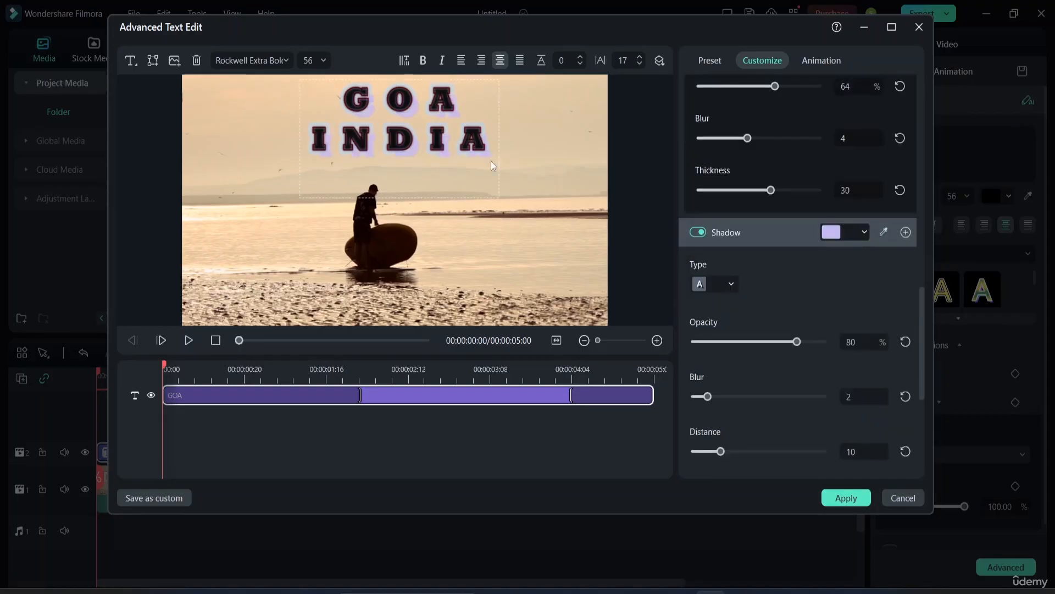
Step: Try black and light peach as the text's shadow colour and settle on light blue
{"action": "left_click", "coordinate": [842, 233]}
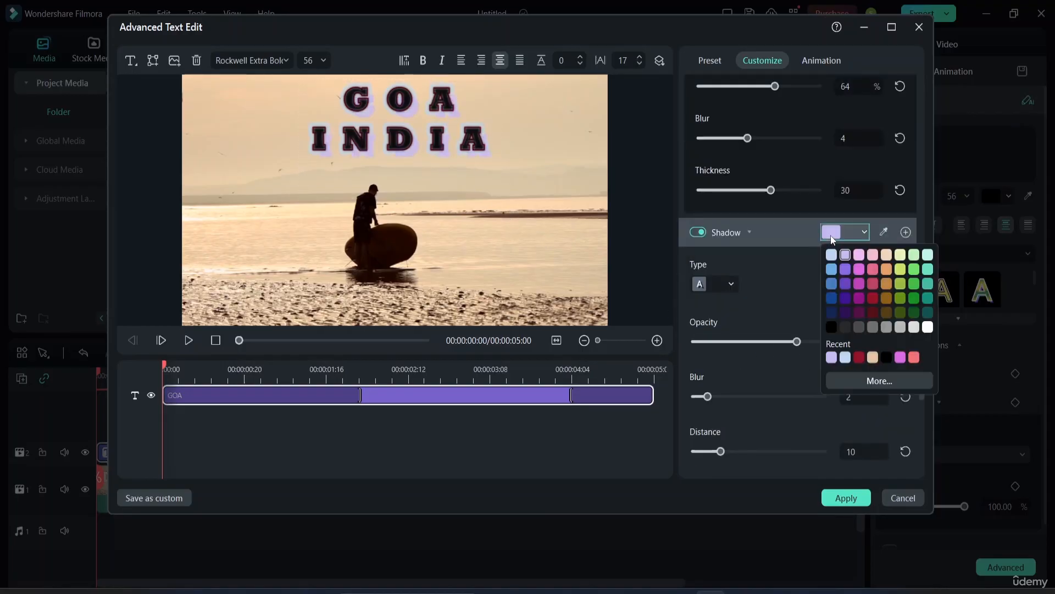
{"action": "left_click", "coordinate": [834, 327]}
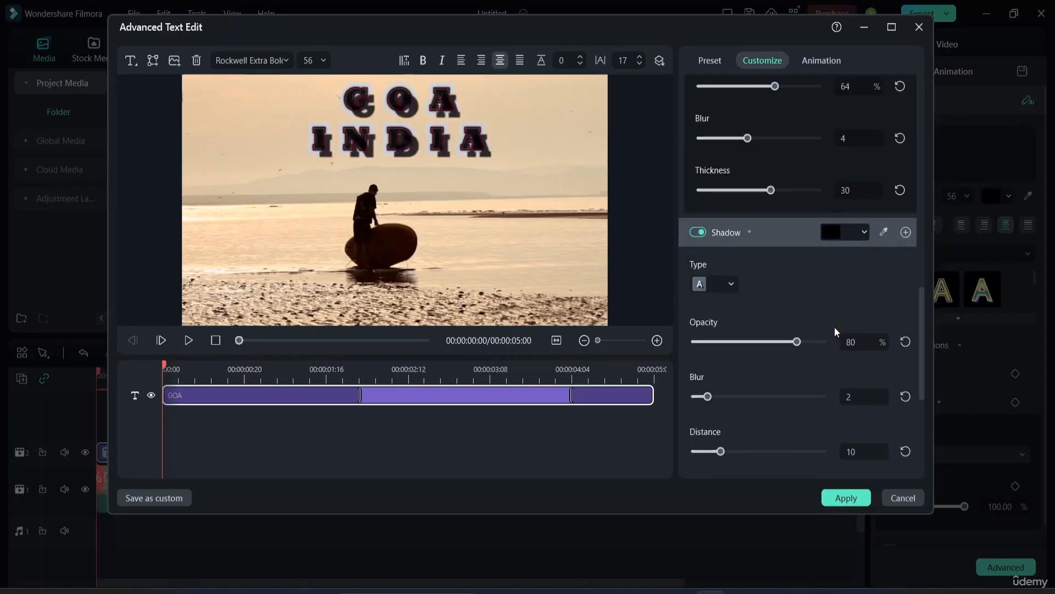
{"action": "left_click", "coordinate": [867, 233]}
{"action": "left_click", "coordinate": [883, 258]}
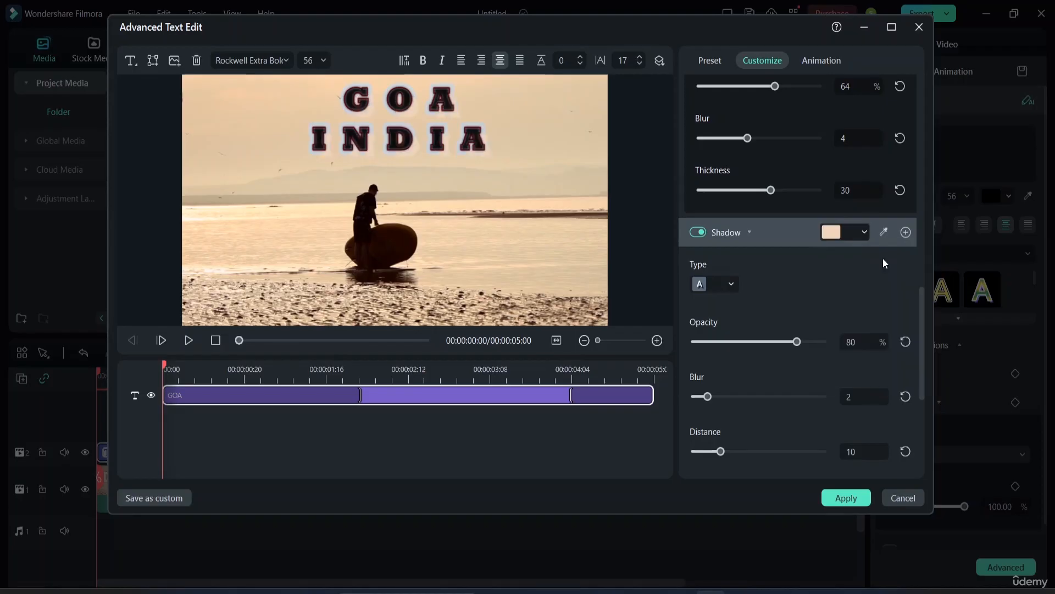
{"action": "left_click", "coordinate": [866, 232]}
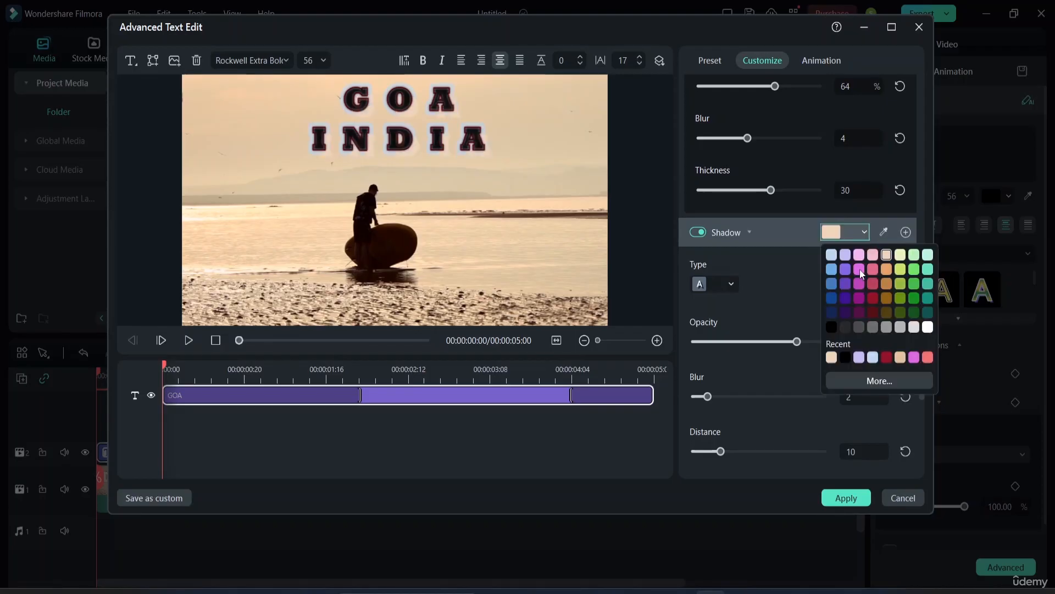
{"action": "left_click", "coordinate": [835, 255]}
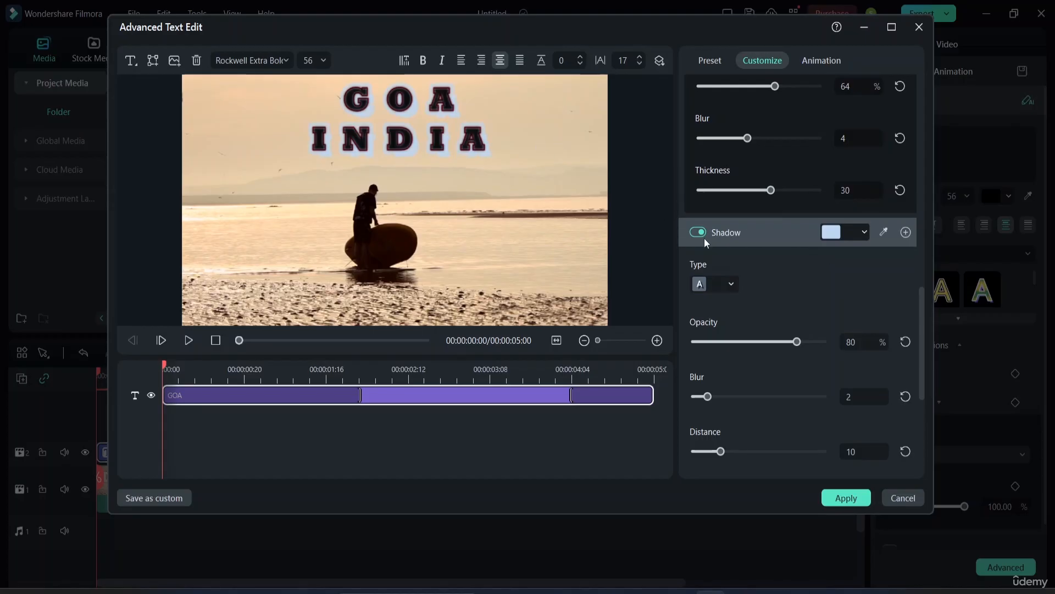
Step: Try the third shadow type in the last row and switch back to the fourth type in the first row
{"action": "left_click", "coordinate": [736, 280]}
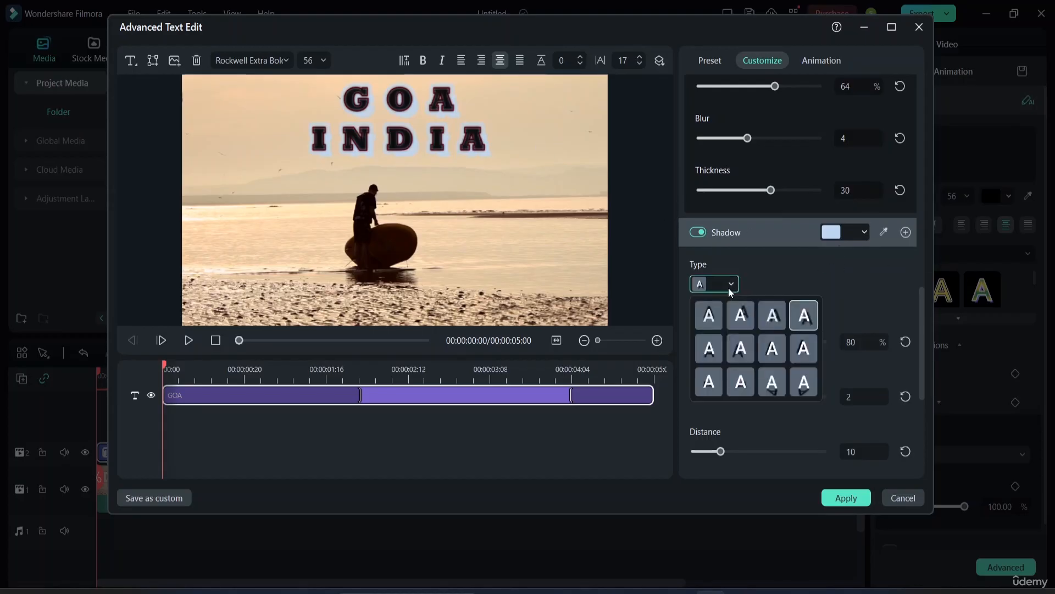
{"action": "left_click", "coordinate": [771, 388]}
{"action": "left_click", "coordinate": [724, 286]}
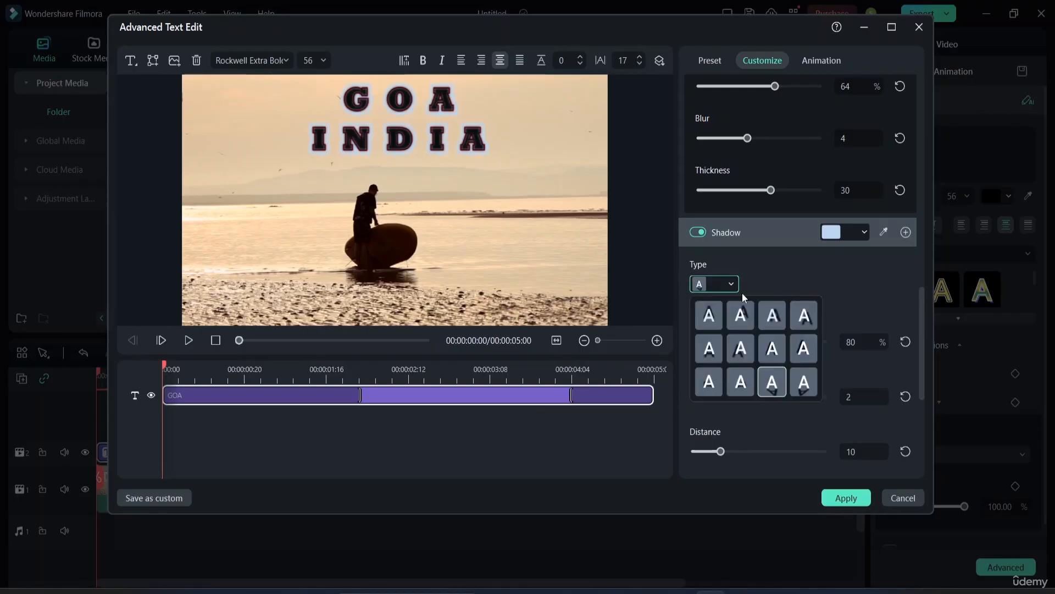
{"action": "left_click", "coordinate": [806, 321]}
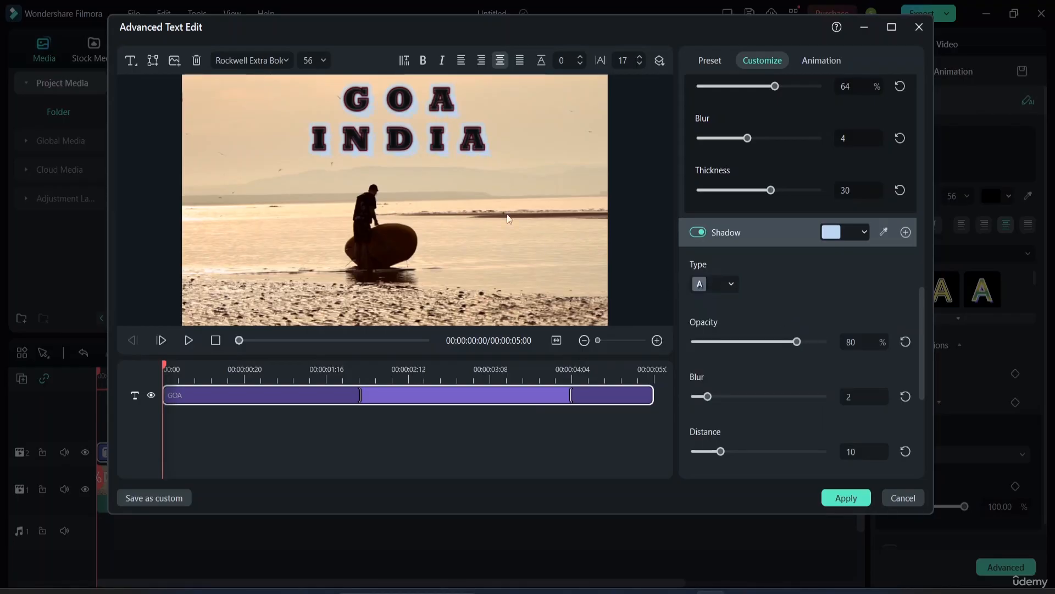
Step: Turn on the background behind the GOA INDIA text and lower its opacity to 9%
{"action": "scroll", "coordinate": [744, 377], "scroll_direction": "down", "scroll_amount": 2}
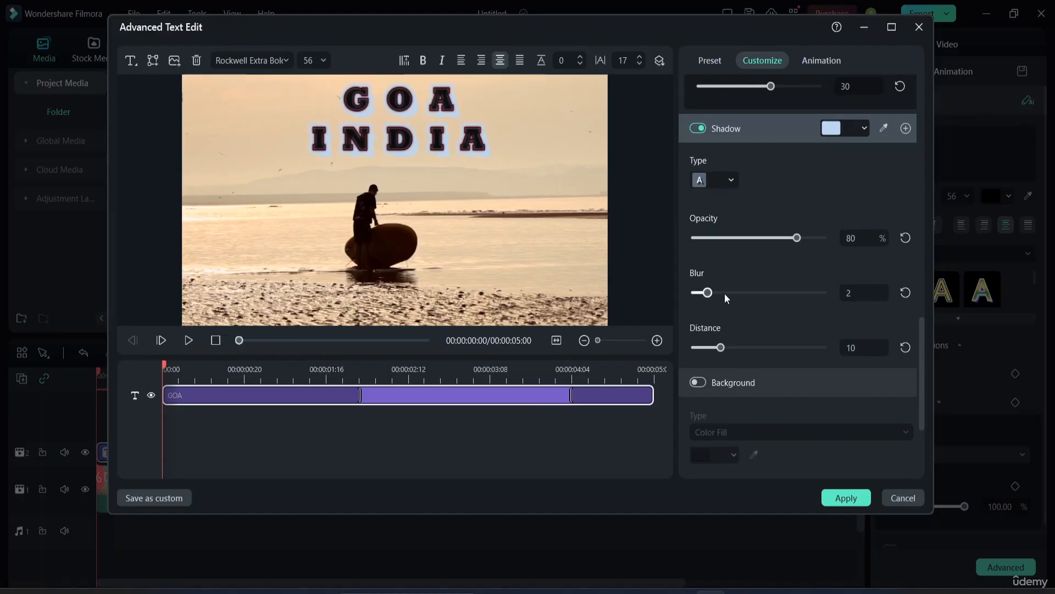
{"action": "scroll", "coordinate": [783, 319], "scroll_direction": "down", "scroll_amount": 2}
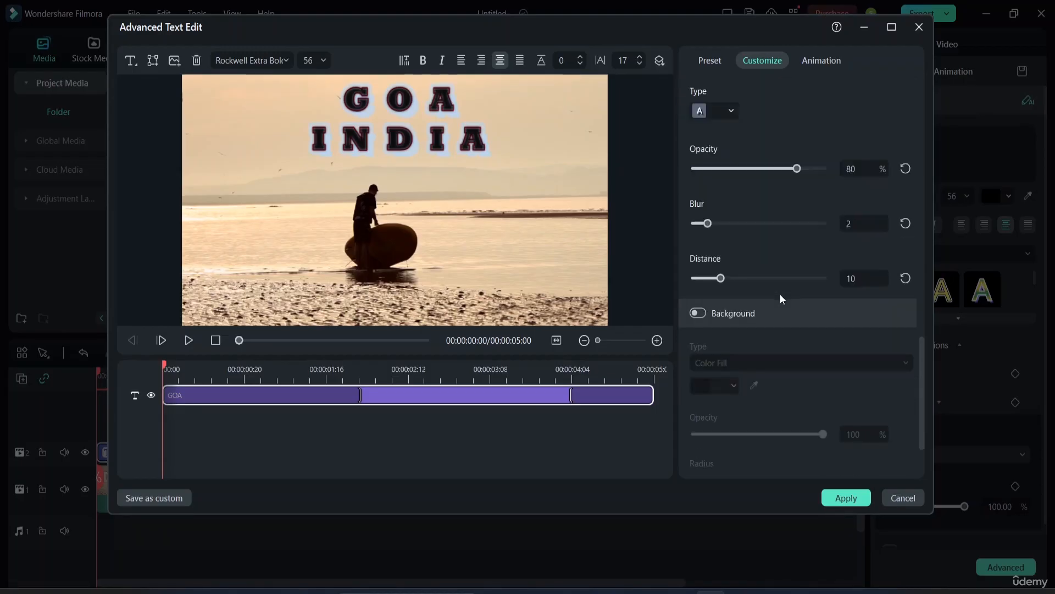
{"action": "scroll", "coordinate": [781, 275], "scroll_direction": "down", "scroll_amount": 1}
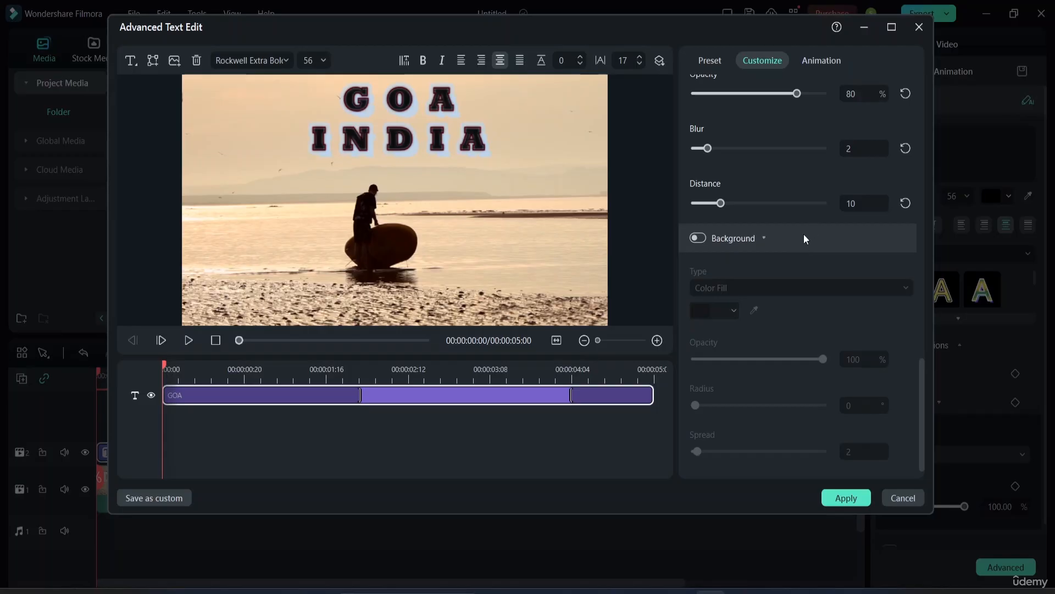
{"action": "left_click", "coordinate": [701, 239]}
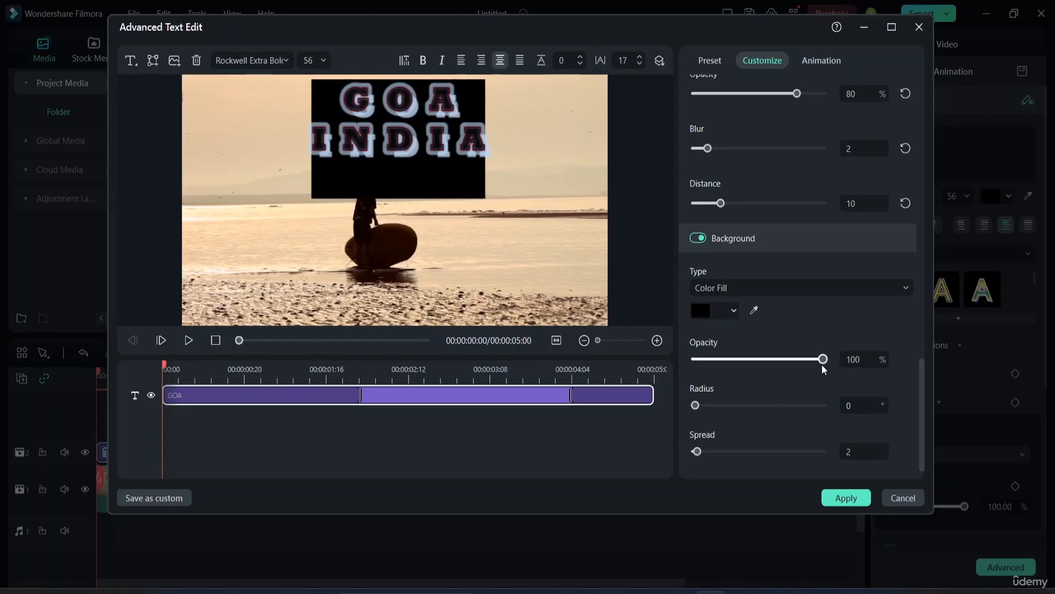
{"action": "left_click_drag", "start_coordinate": [823, 365], "coordinate": [707, 368]}
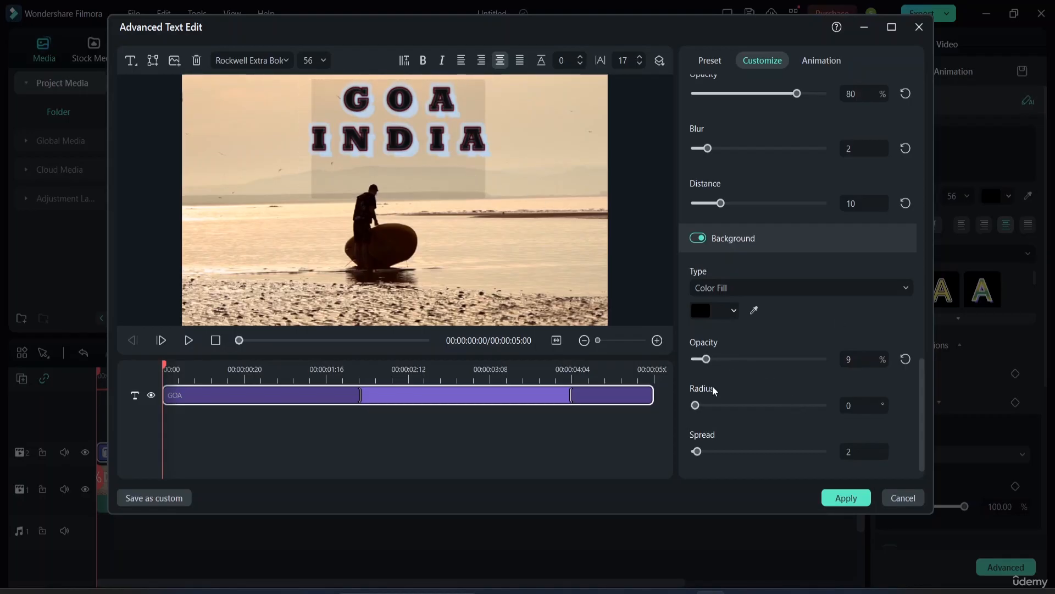
Step: Shrink the GOA INDIA text box to font size 54 and set its background's corner radius to 71
{"action": "left_click", "coordinate": [460, 180]}
{"action": "left_click_drag", "start_coordinate": [495, 199], "coordinate": [490, 170]}
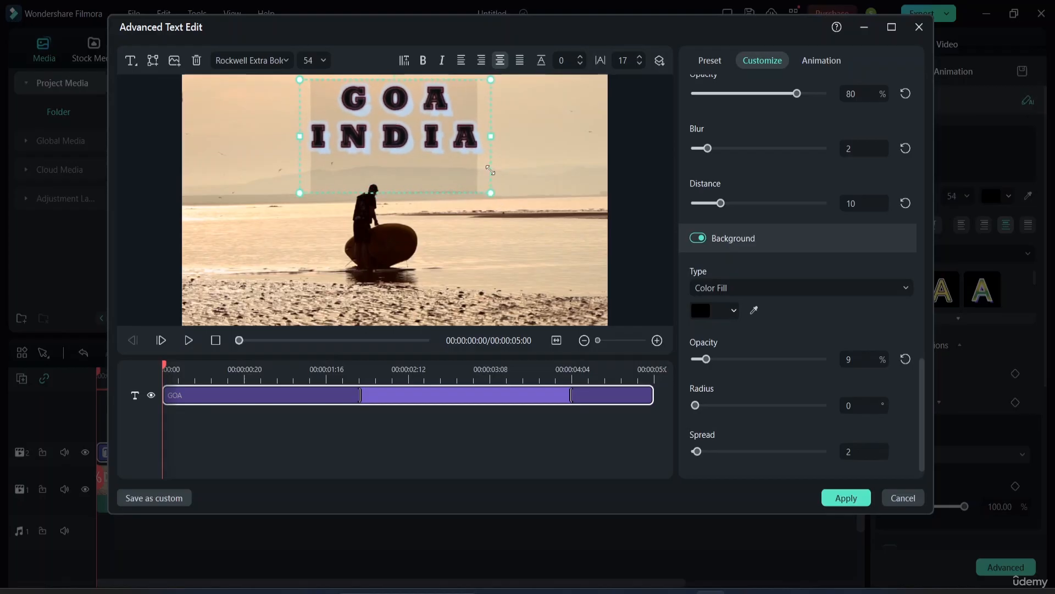
{"action": "left_click", "coordinate": [563, 149]}
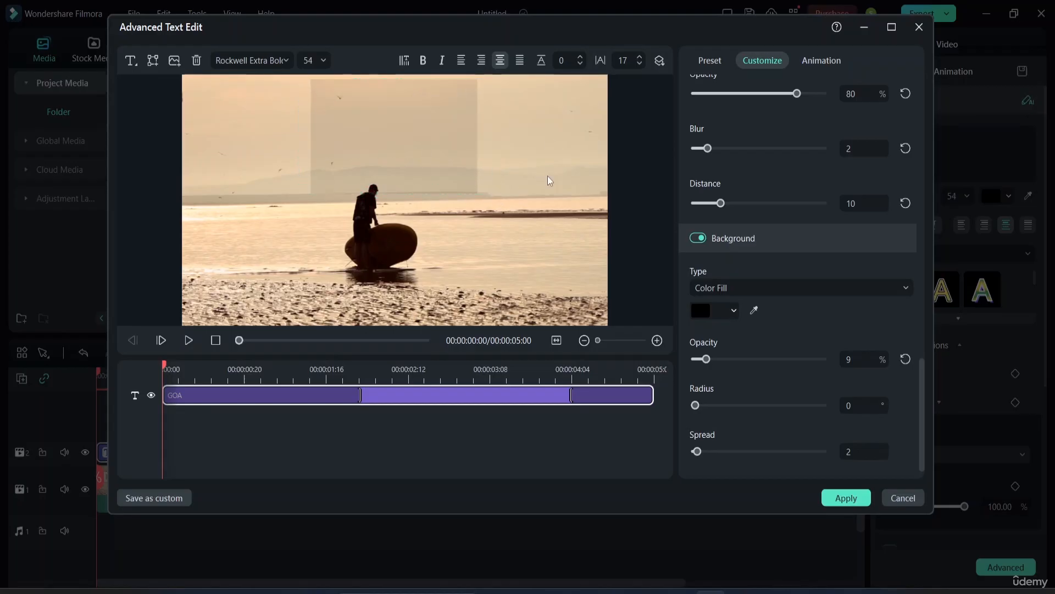
{"action": "left_click_drag", "start_coordinate": [696, 405], "coordinate": [796, 432]}
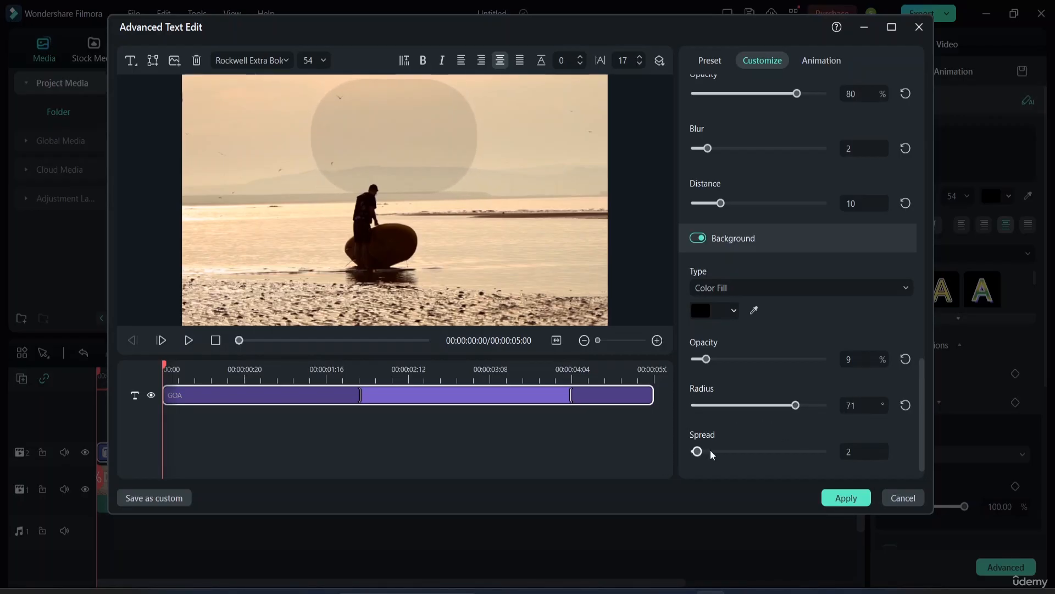
Step: Set the spread of the GOA INDIA text's background to 48 and preview the title
{"action": "left_click_drag", "start_coordinate": [701, 454], "coordinate": [757, 467]}
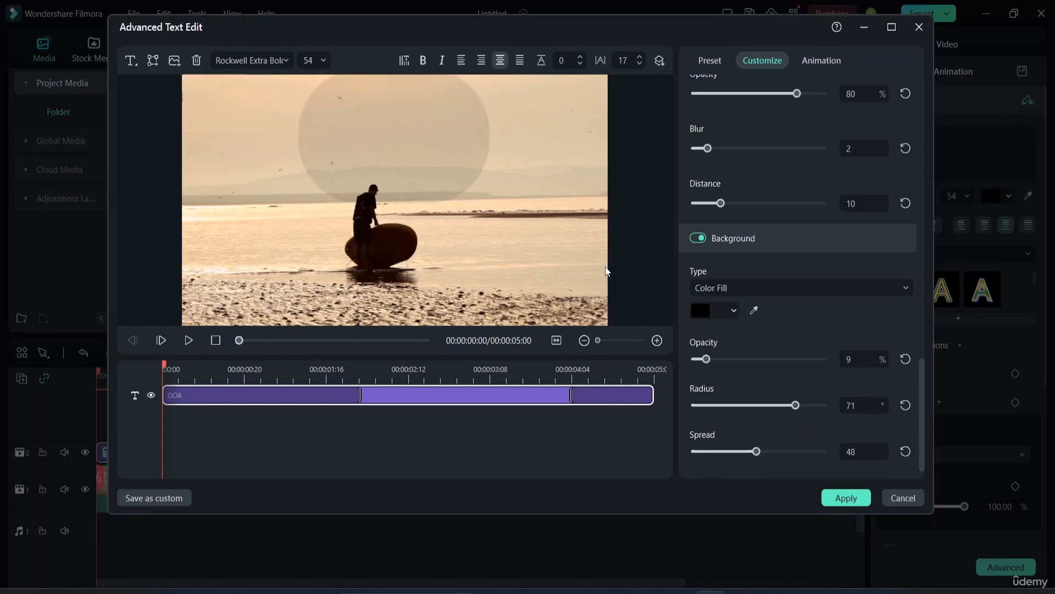
{"action": "key", "text": "space"}
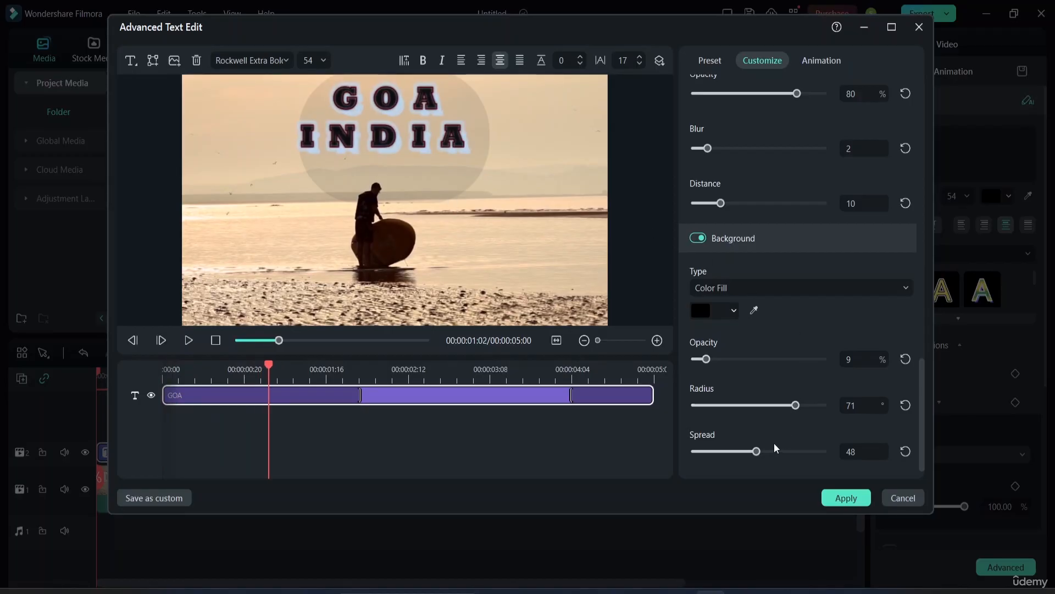
{"action": "scroll", "coordinate": [846, 213], "scroll_direction": "up", "scroll_amount": 4}
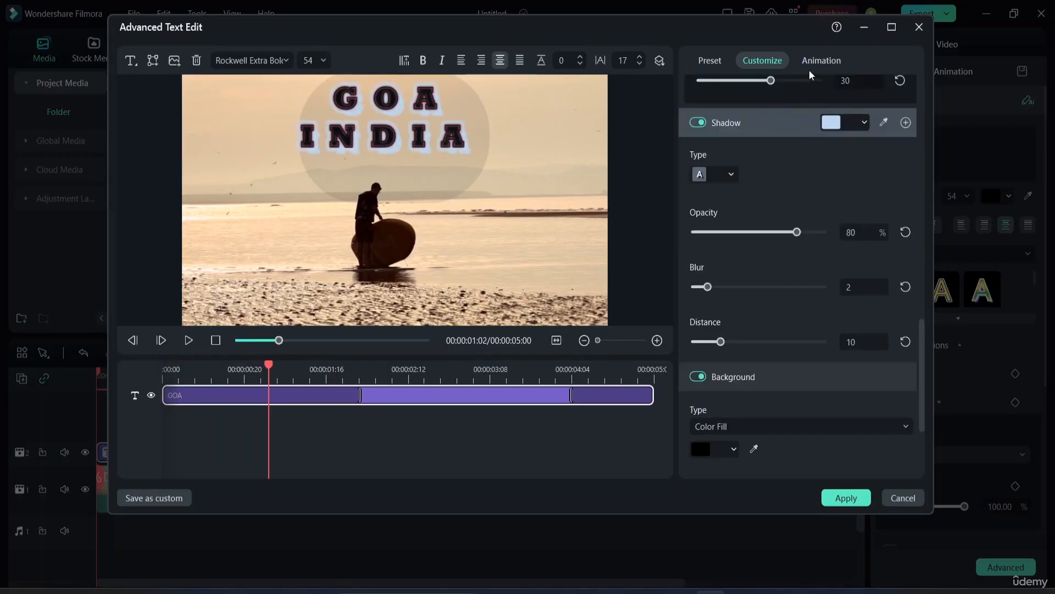
{"action": "scroll", "coordinate": [733, 146], "scroll_direction": "down", "scroll_amount": 4}
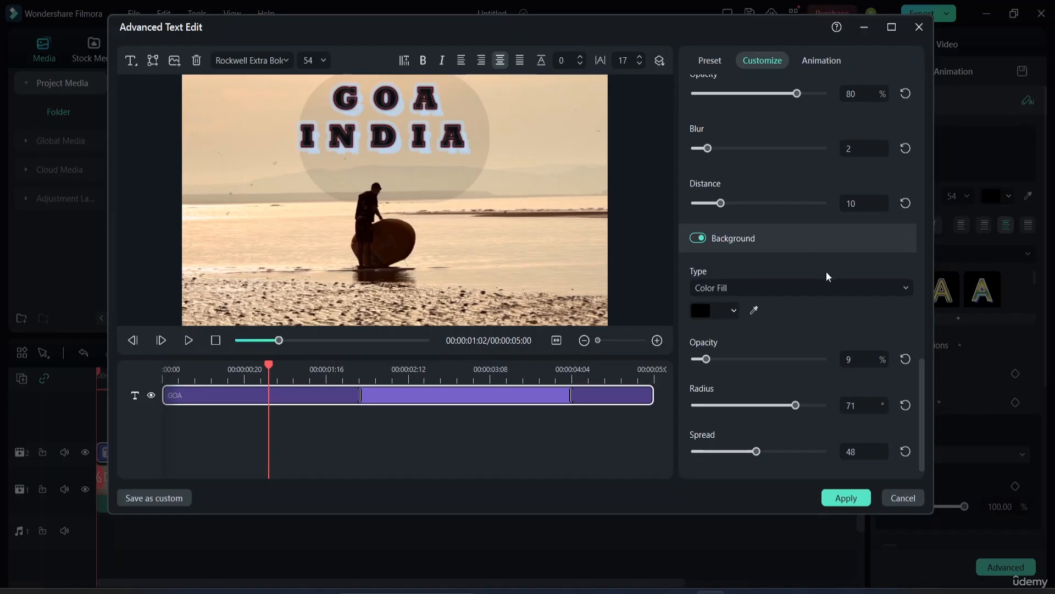
{"action": "scroll", "coordinate": [823, 275], "scroll_direction": "up", "scroll_amount": 5}
{"action": "scroll", "coordinate": [824, 272], "scroll_direction": "up", "scroll_amount": 5}
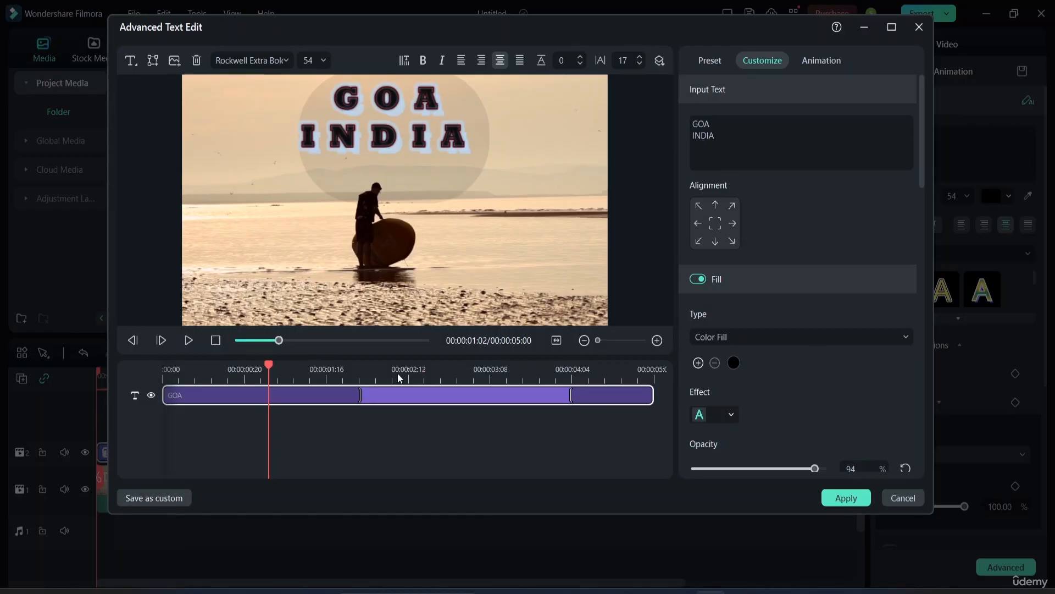
Step: Save the text settings as a custom title named MY PRESET and apply the advanced edits to the GOA INDIA title
{"action": "left_click", "coordinate": [164, 500]}
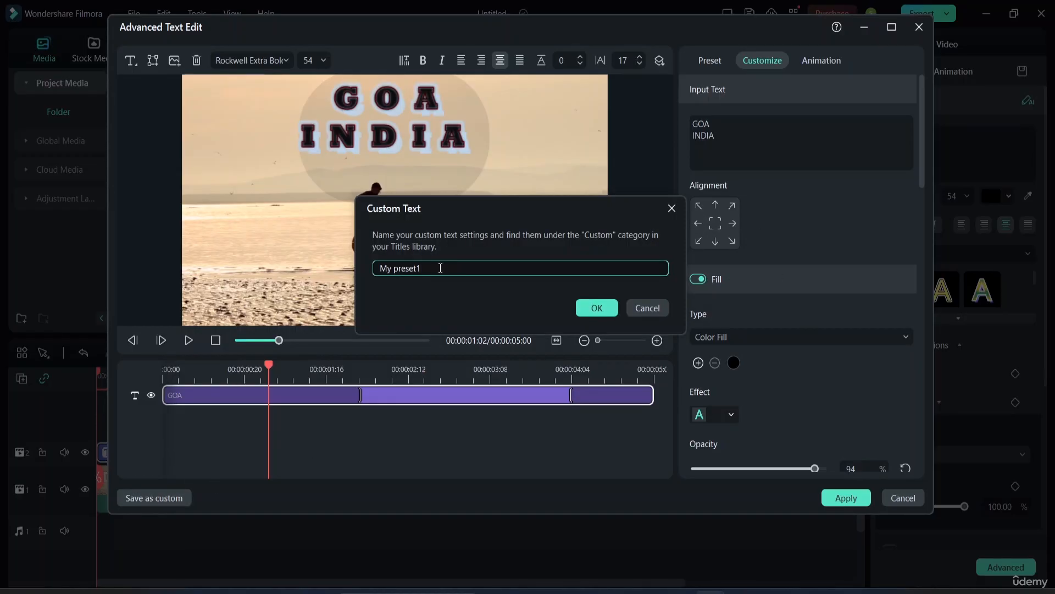
{"action": "key", "text": "BackSpace"}
{"action": "key", "text": "BackSpace"}
{"action": "key", "text": "BackSpace"}
{"action": "key", "text": "BackSpace"}
{"action": "key", "text": "BackSpace"}
{"action": "type", "text": "PRESET"}
{"action": "key", "text": "Return"}
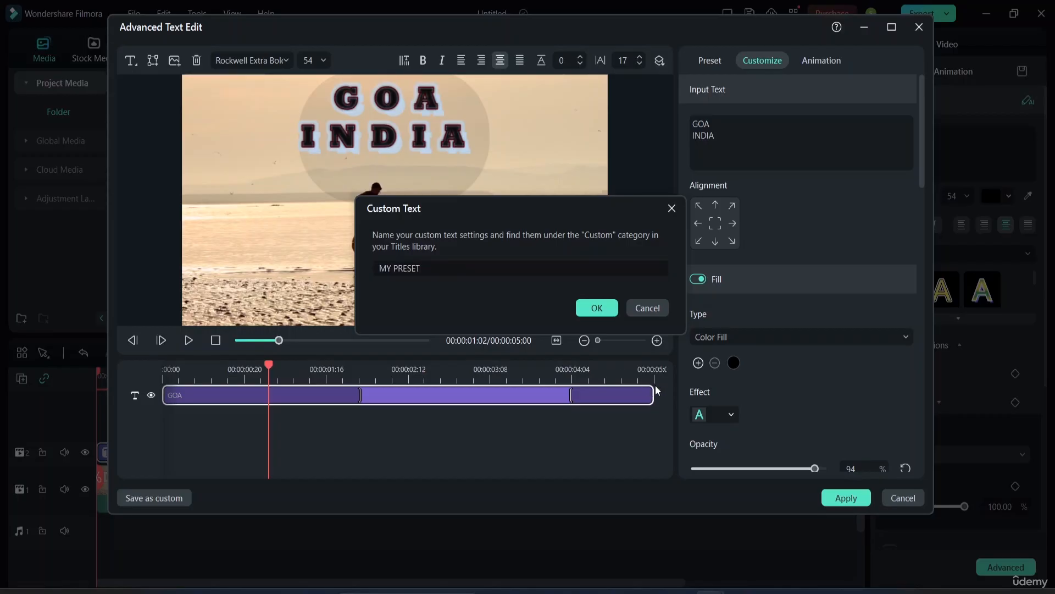
{"action": "left_click", "coordinate": [596, 307]}
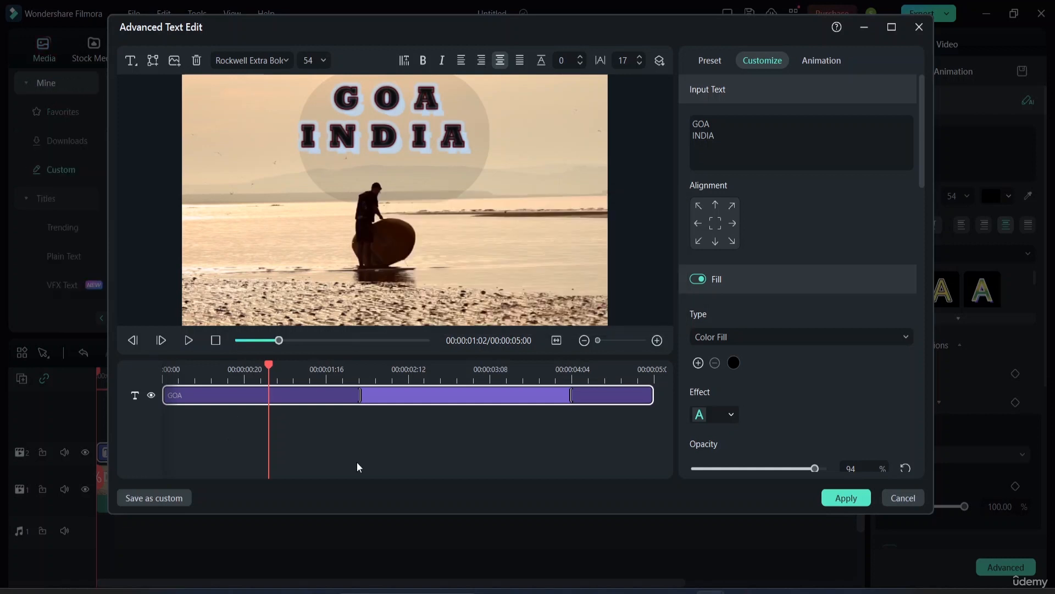
{"action": "left_click", "coordinate": [845, 498]}
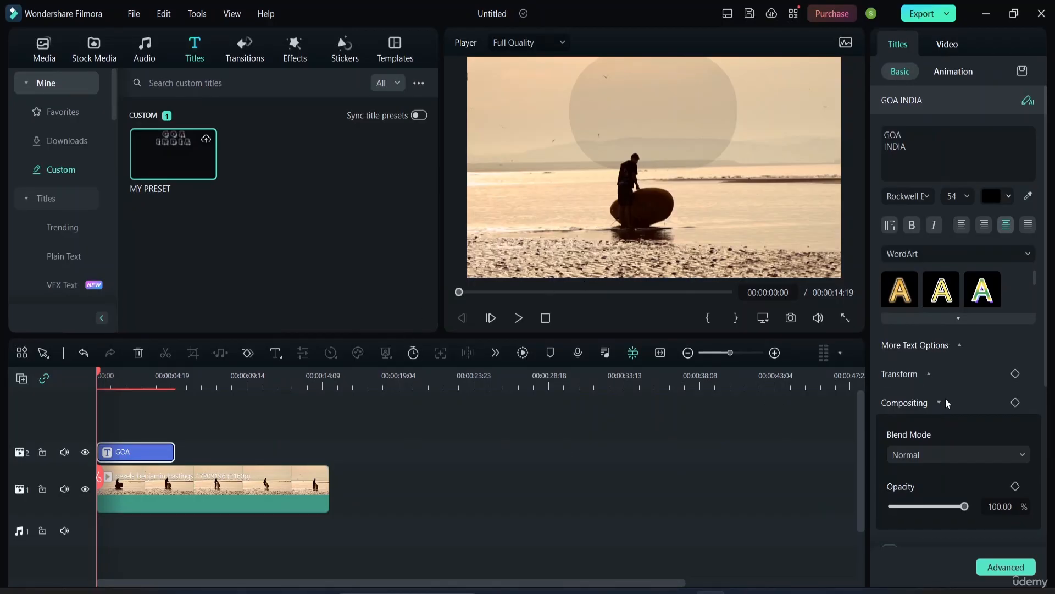
{"action": "scroll", "coordinate": [934, 384], "scroll_direction": "down", "scroll_amount": 5}
{"action": "scroll", "coordinate": [951, 343], "scroll_direction": "up", "scroll_amount": 5}
{"action": "left_click", "coordinate": [943, 74]}
{"action": "left_click", "coordinate": [1022, 71]}
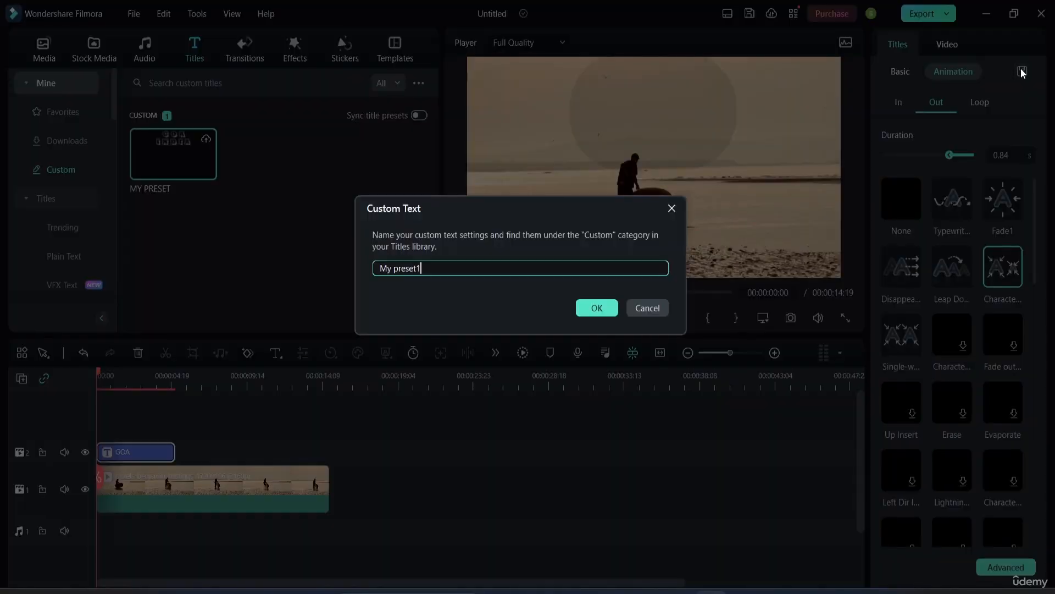
{"action": "left_click", "coordinate": [672, 208]}
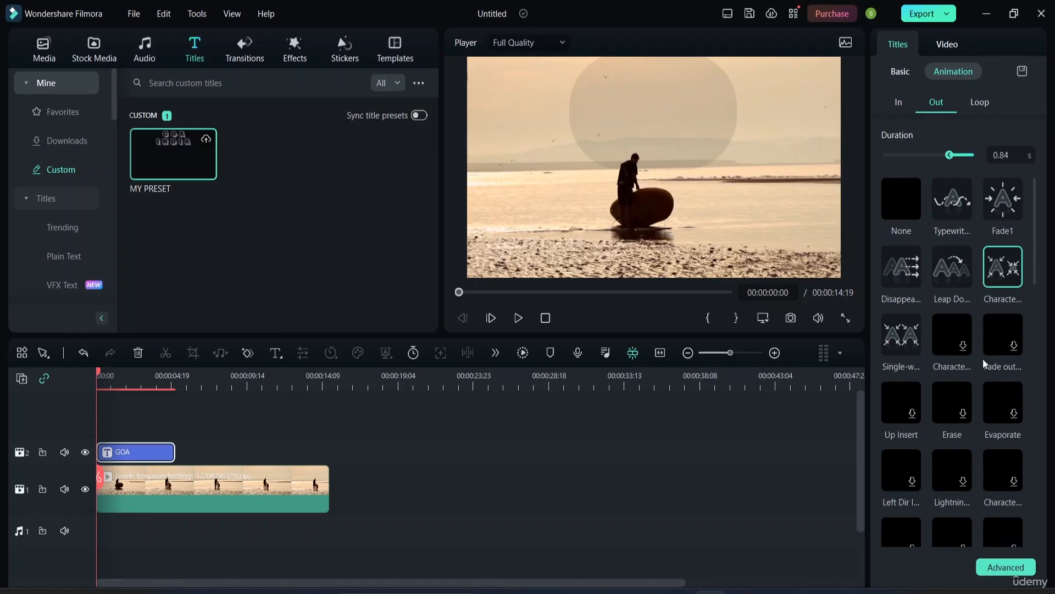
{"action": "scroll", "coordinate": [973, 393], "scroll_direction": "down", "scroll_amount": 5}
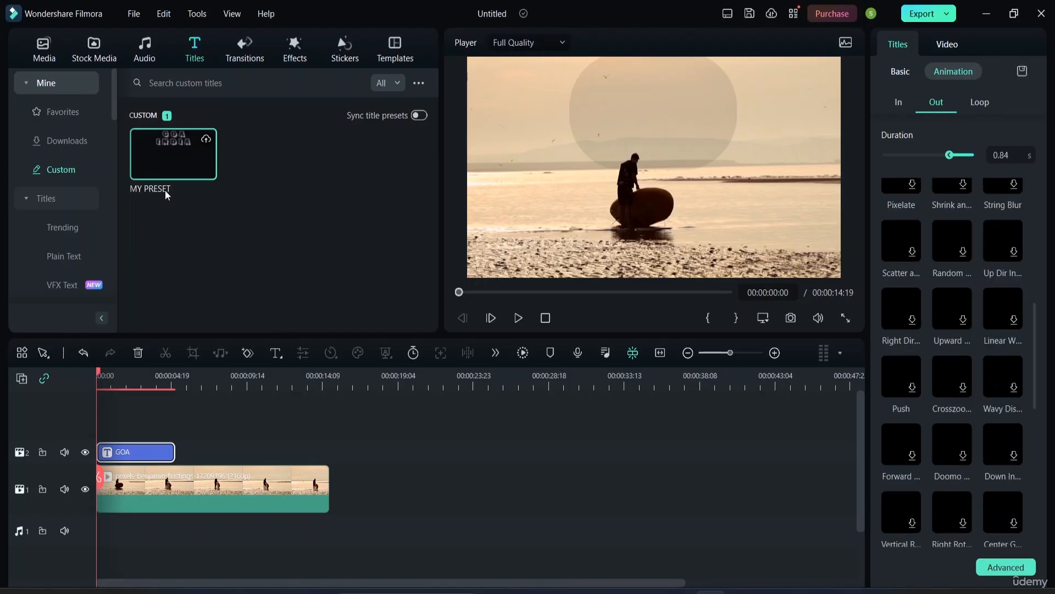
Step: Look at the cloud upload option for MY PRESET and check the downloaded and favourite titles
{"action": "left_click", "coordinate": [207, 140]}
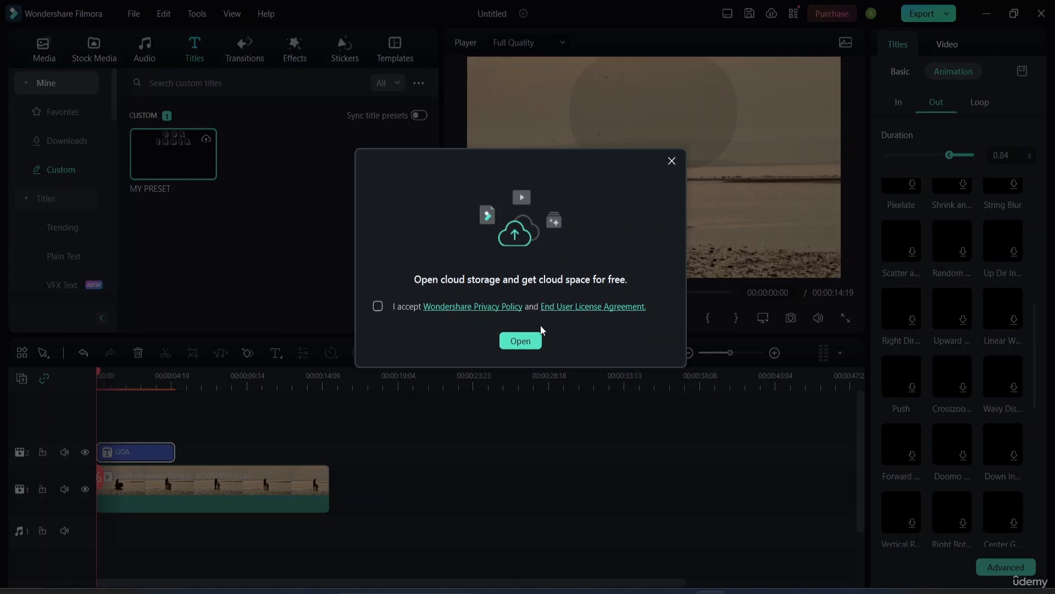
{"action": "left_click", "coordinate": [672, 161]}
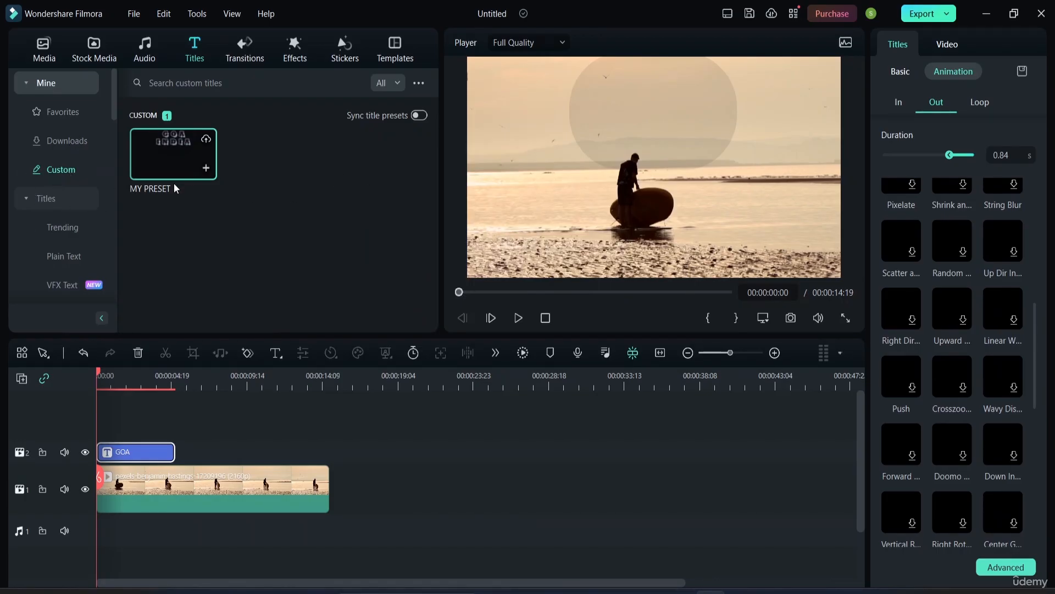
{"action": "left_click", "coordinate": [59, 141]}
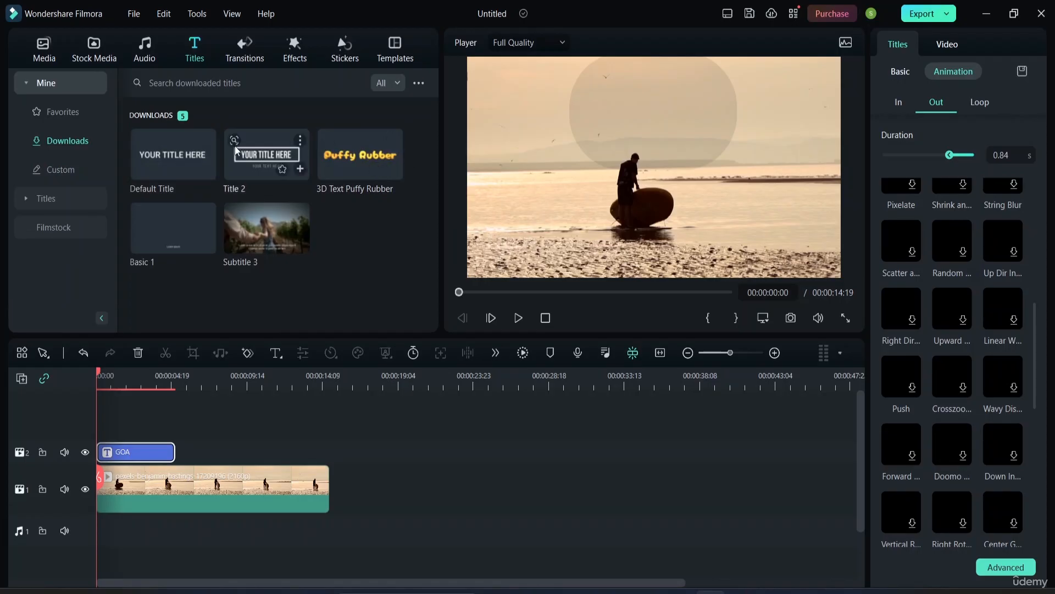
{"action": "left_click", "coordinate": [55, 115]}
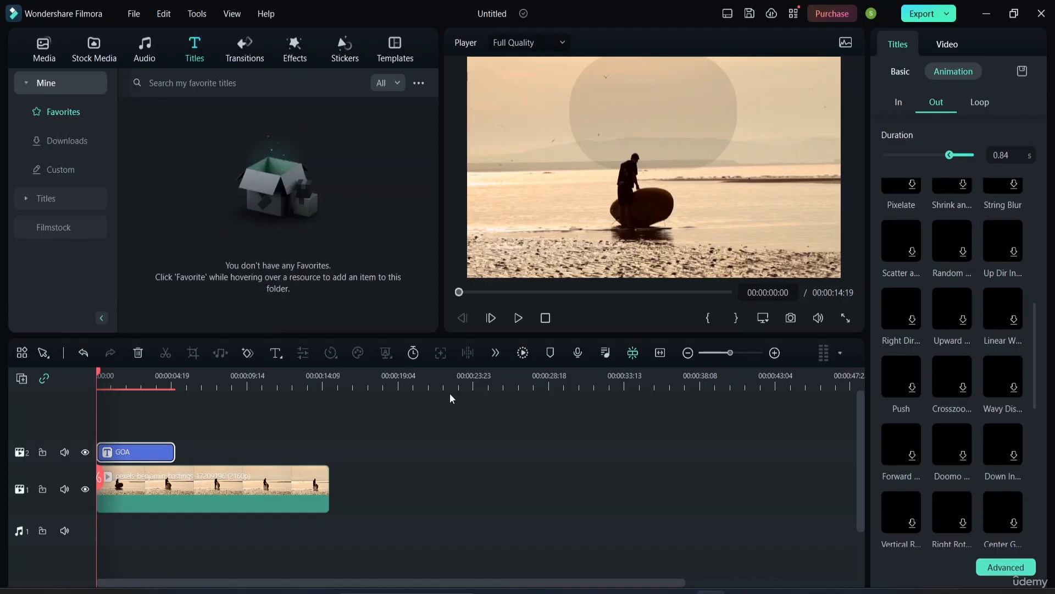
Step: Play the timeline from the start to review the GOA INDIA title over the beach clip
{"action": "left_click", "coordinate": [615, 444]}
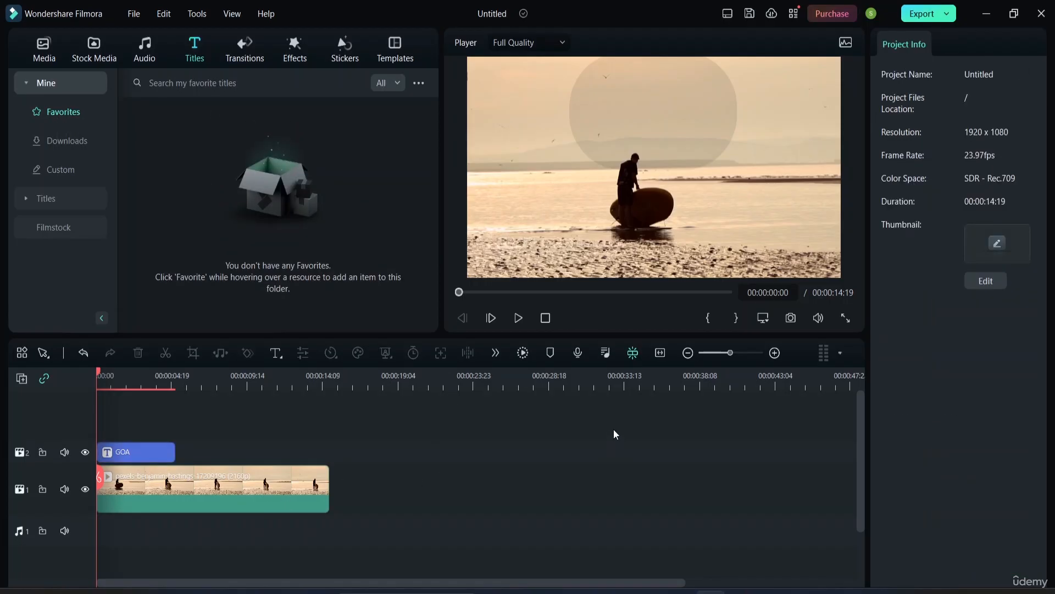
{"action": "key", "text": "space"}
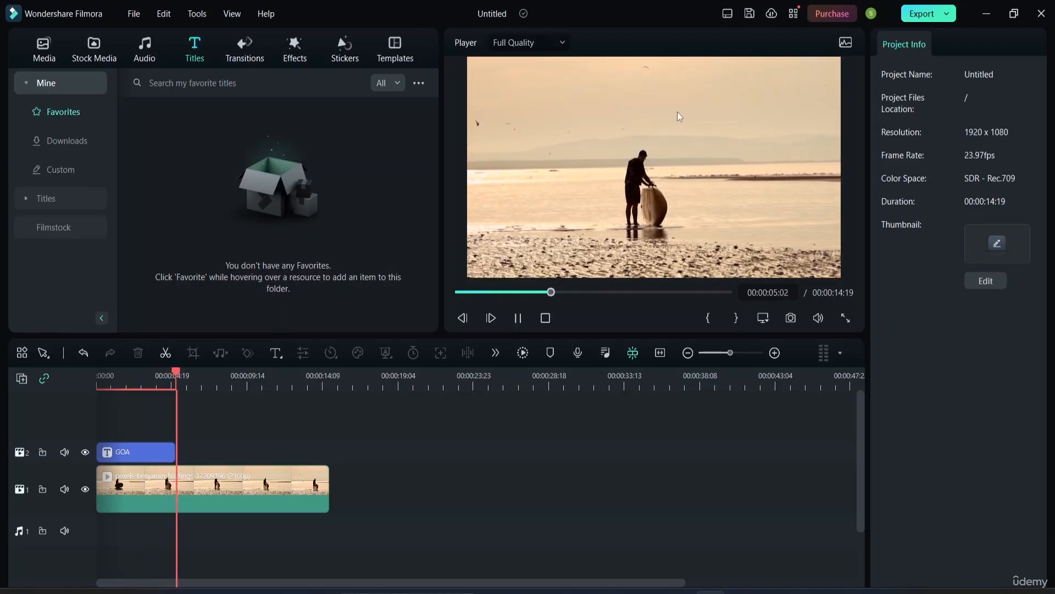
{"action": "key", "text": "space"}
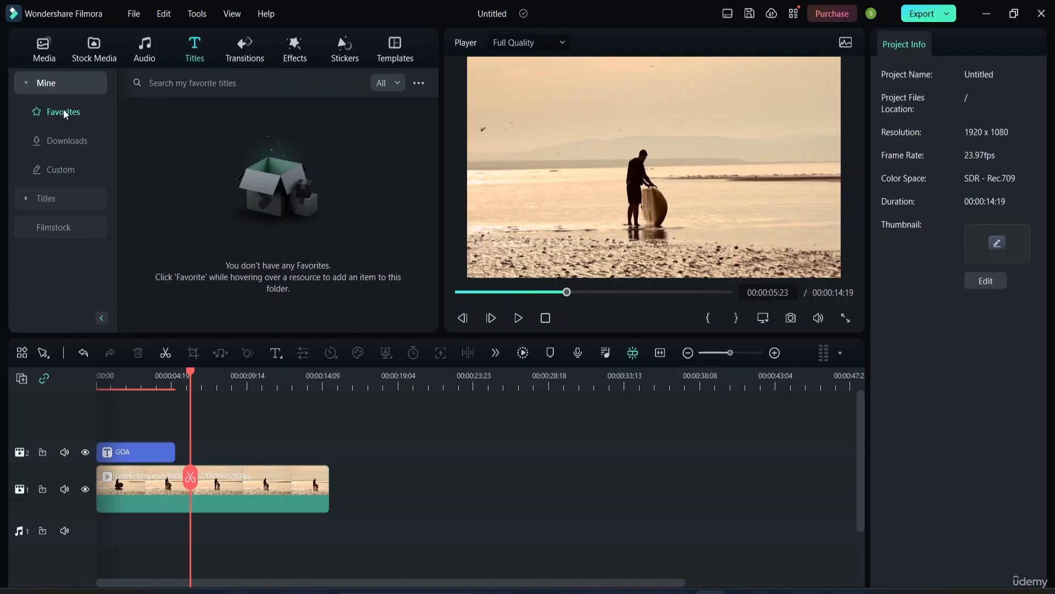
Step: Add the downloaded Basic 1 title on a new track above the GOA title, at the start of the timeline
{"action": "left_click", "coordinate": [75, 144]}
{"action": "mouse_move", "coordinate": [304, 175]}
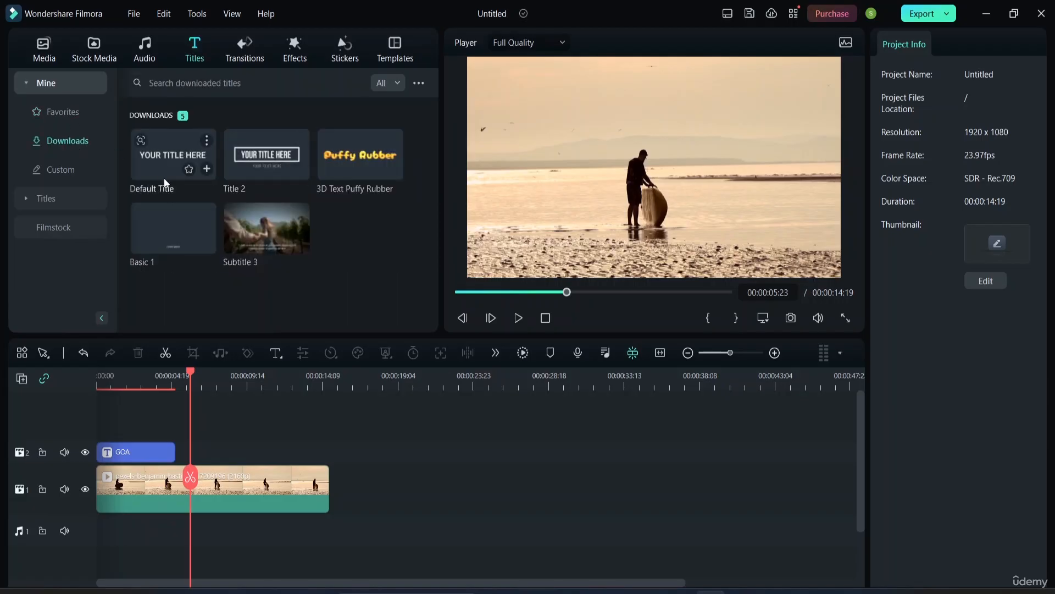
{"action": "left_click", "coordinate": [177, 240]}
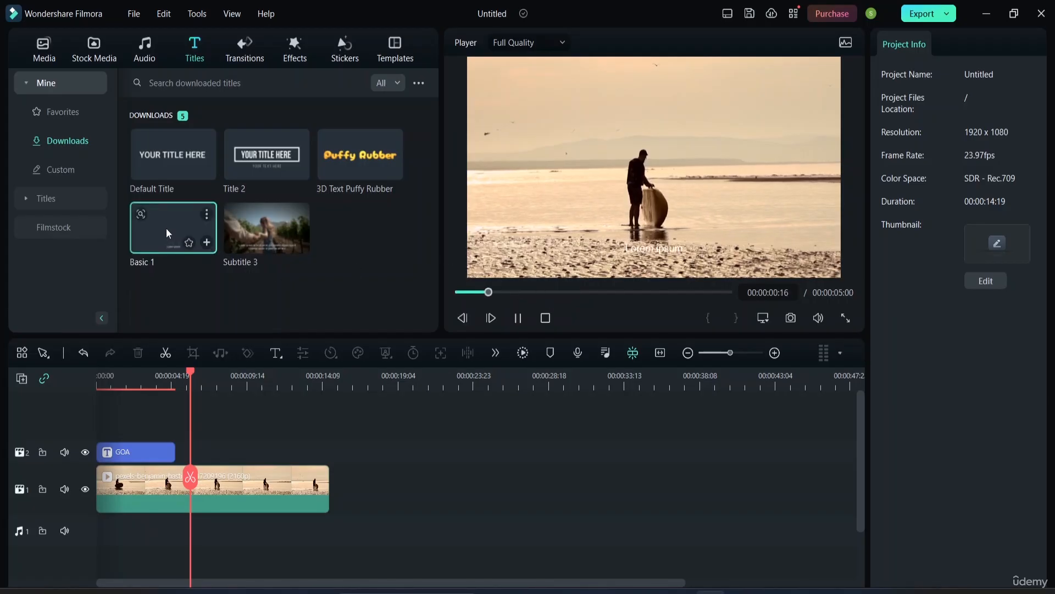
{"action": "left_click_drag", "start_coordinate": [168, 230], "coordinate": [99, 429]}
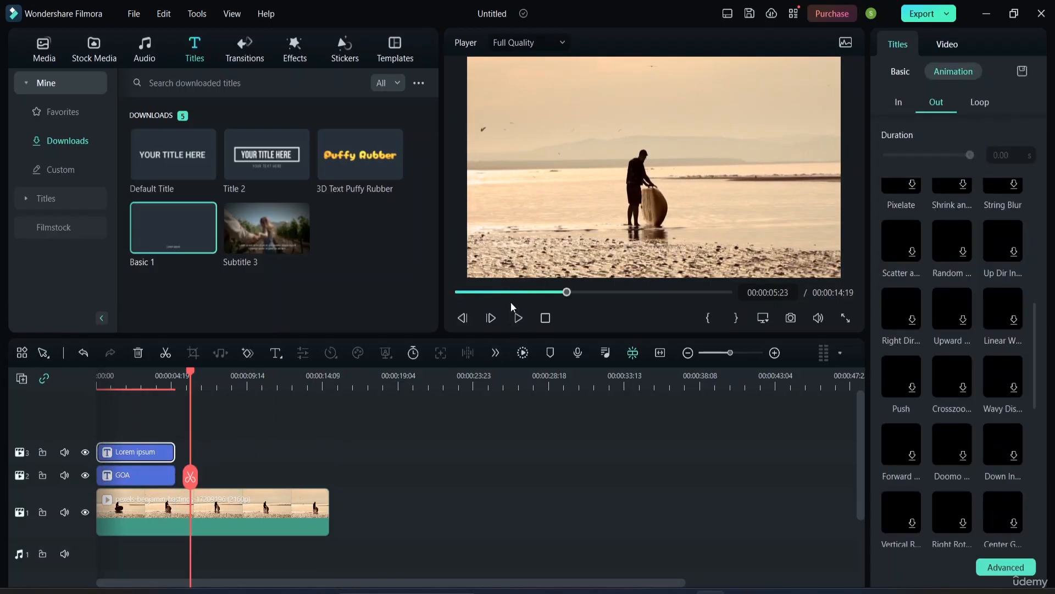
Step: Preview both titles from the start and move the Lorem ipsum text to the lower-left corner of the video frame
{"action": "left_click_drag", "start_coordinate": [192, 372], "coordinate": [99, 385]}
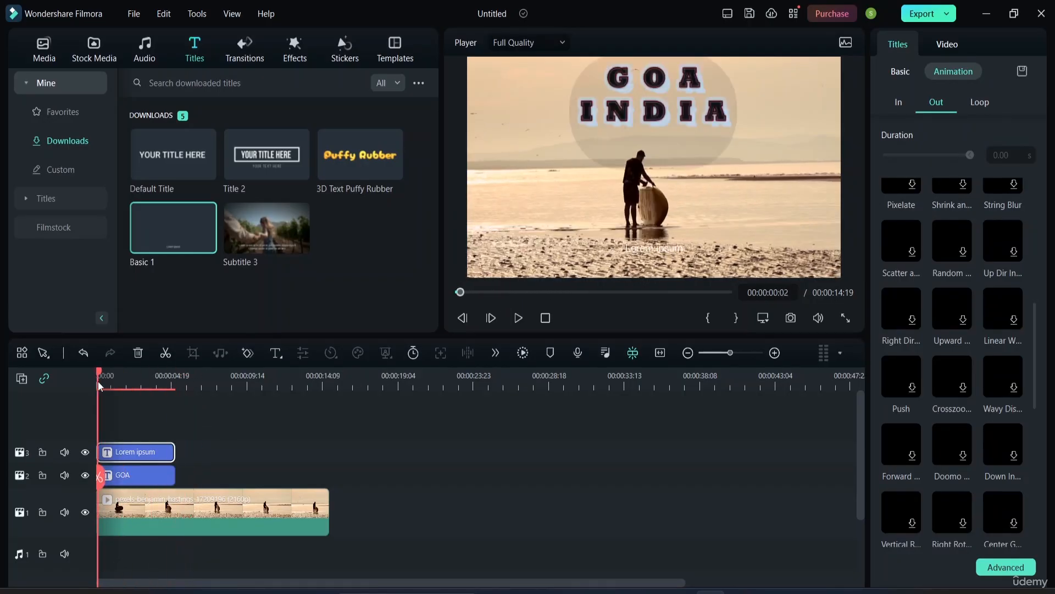
{"action": "key", "text": "space"}
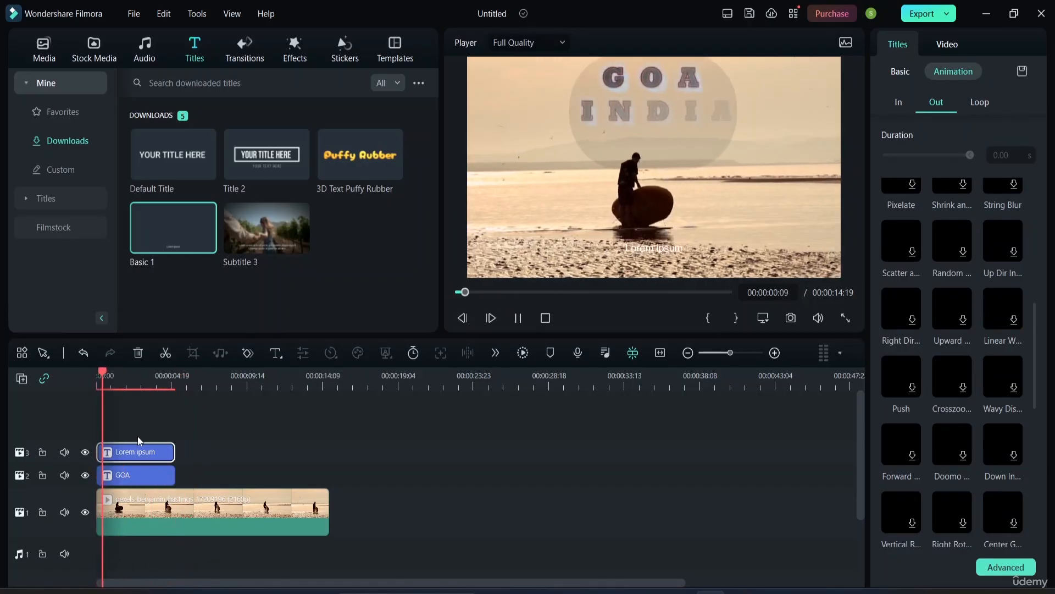
{"action": "key", "text": "space"}
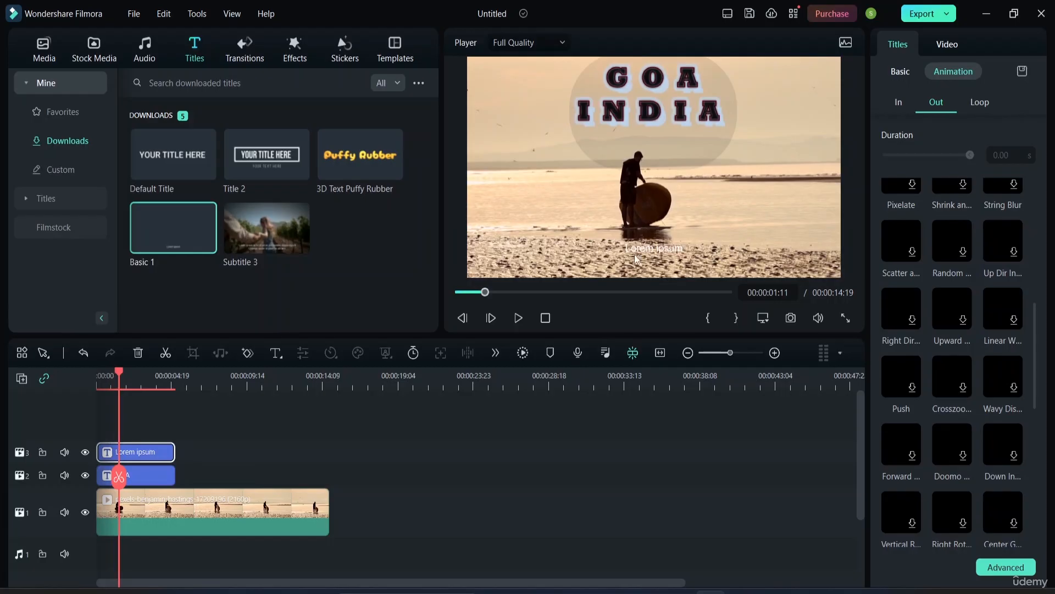
{"action": "left_click", "coordinate": [662, 250]}
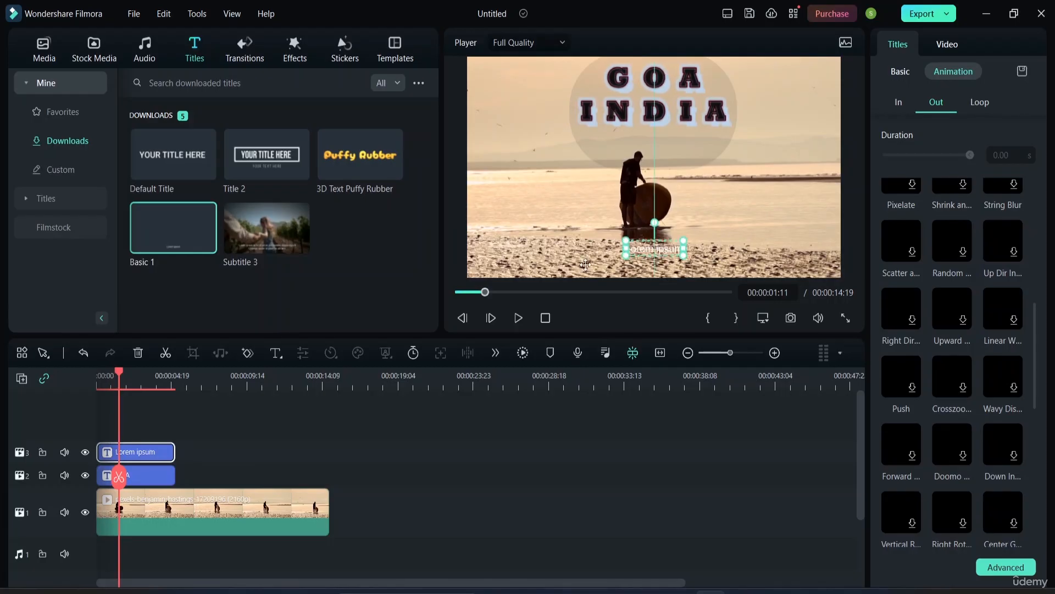
{"action": "left_click_drag", "start_coordinate": [585, 264], "coordinate": [510, 264]}
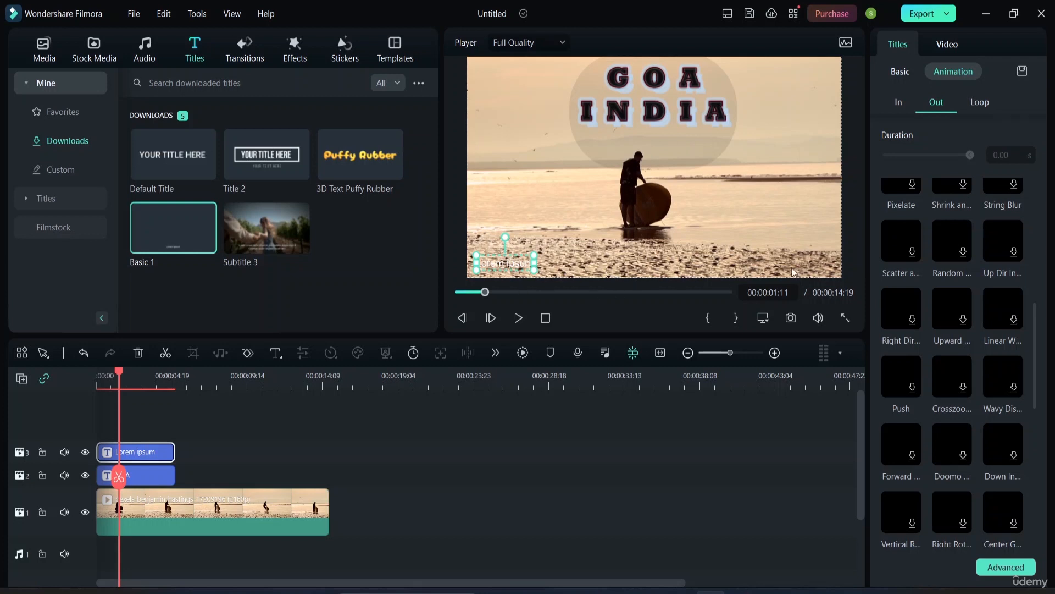
Step: Set the Lorem ipsum title's font to Arial Narrow Cursiva
{"action": "left_click", "coordinate": [900, 74]}
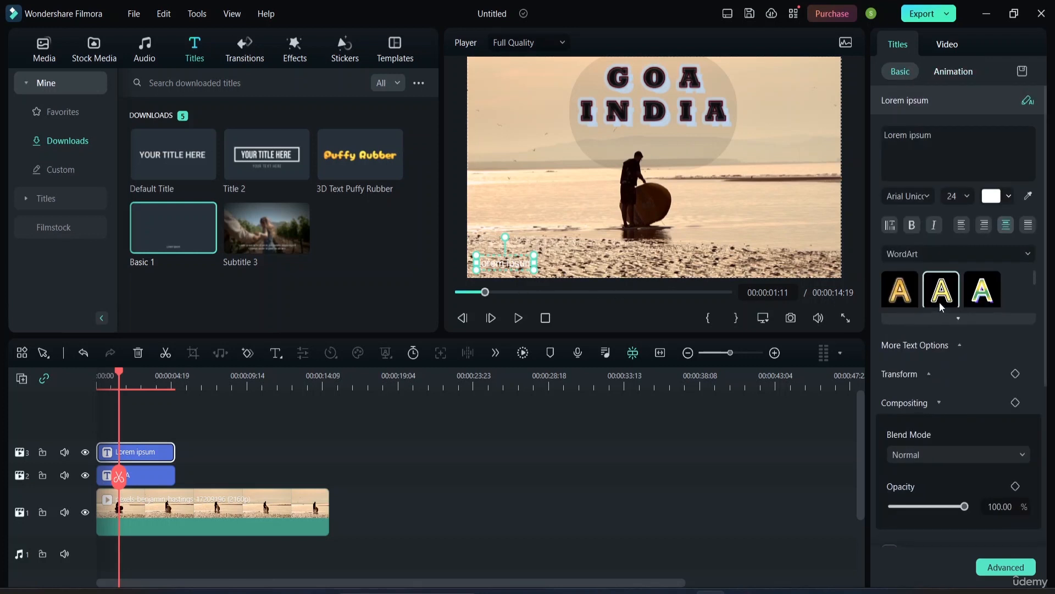
{"action": "left_click", "coordinate": [919, 198]}
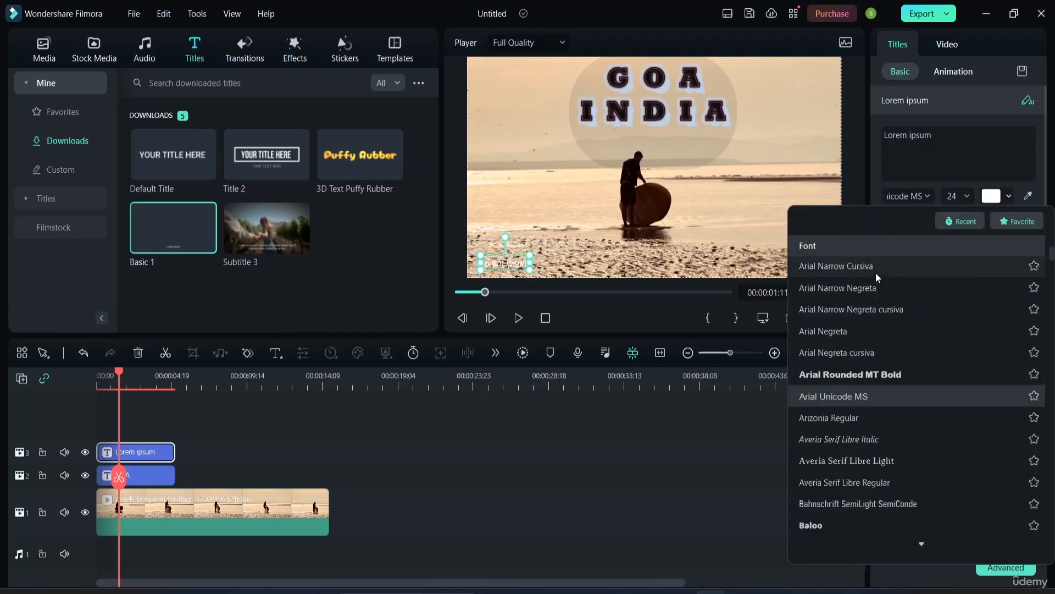
{"action": "left_click", "coordinate": [876, 267]}
Step: Replace the Lorem ipsum text with VAGATOR BEACH and set its colour to black
{"action": "left_click", "coordinate": [941, 138]}
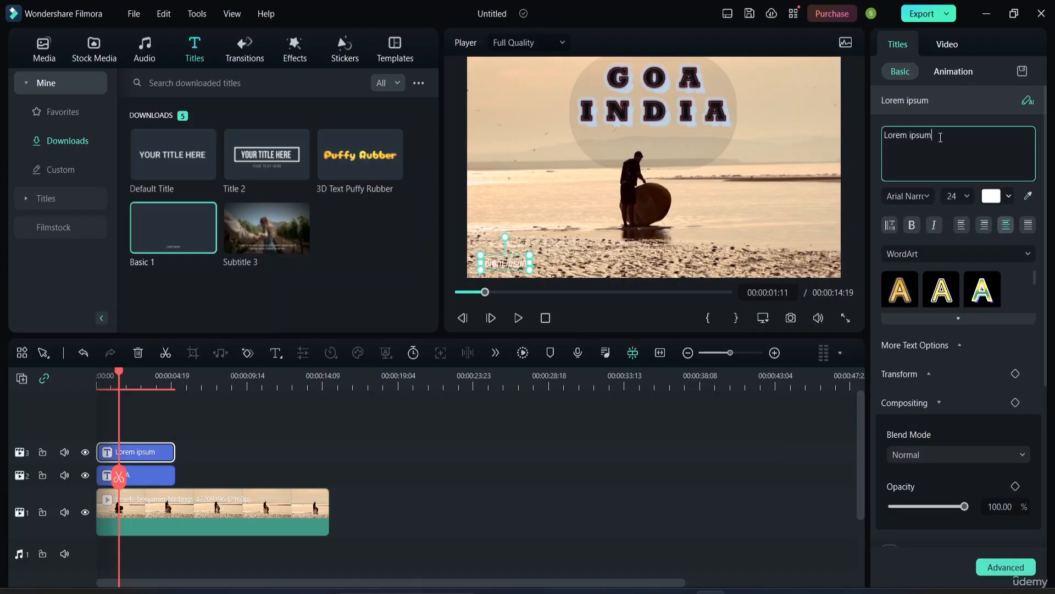
{"action": "key", "text": "BackSpace"}
{"action": "key", "text": "BackSpace"}
{"action": "key", "text": "BackSpace"}
{"action": "key", "text": "BackSpace"}
{"action": "key", "text": "BackSpace"}
{"action": "key", "text": "BackSpace"}
{"action": "key", "text": "BackSpace"}
{"action": "key", "text": "BackSpace"}
{"action": "key", "text": "BackSpace"}
{"action": "key", "text": "BackSpace"}
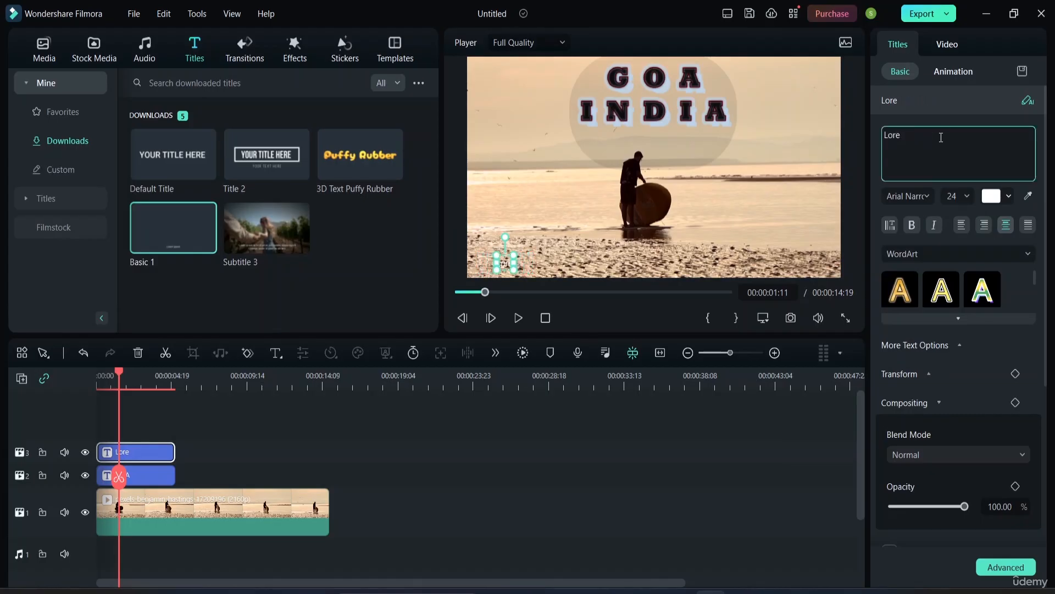
{"action": "key", "text": "BackSpace"}
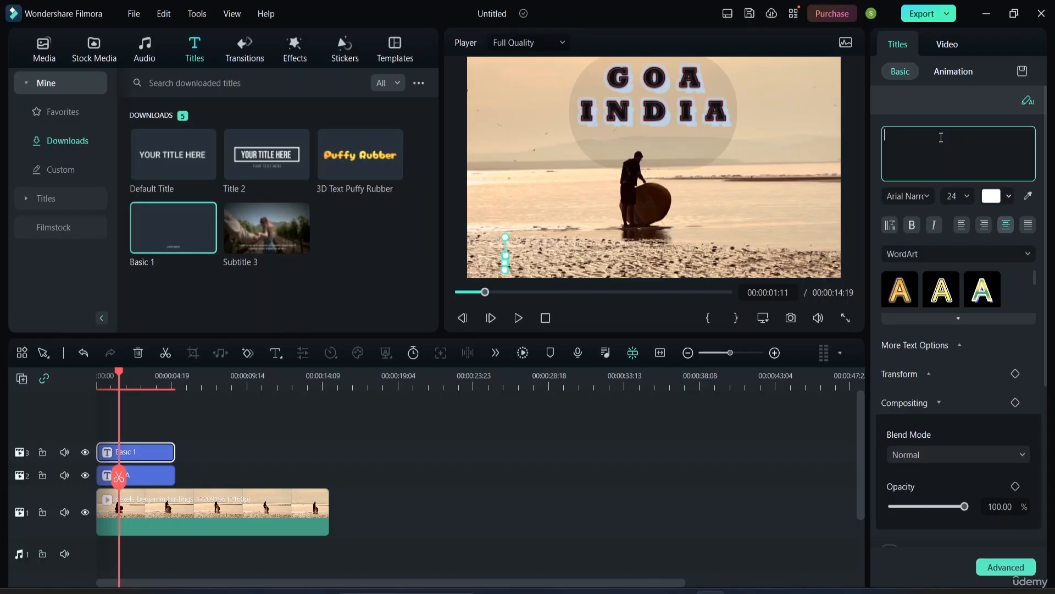
{"action": "type", "text": "p"}
{"action": "key", "text": "BackSpace"}
{"action": "type", "text": "VAGATOR B"}
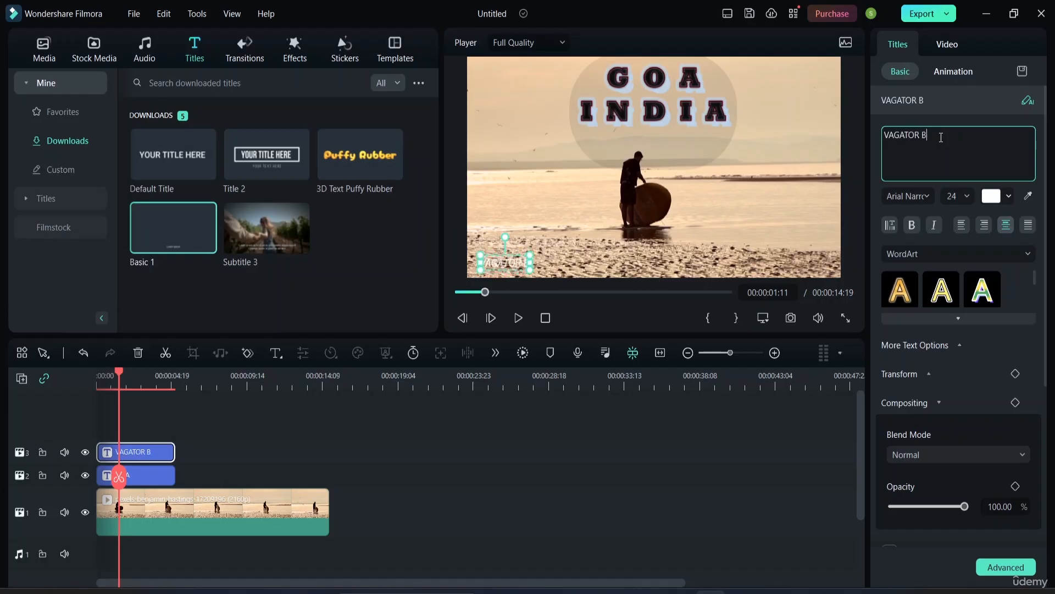
{"action": "type", "text": "EACH"}
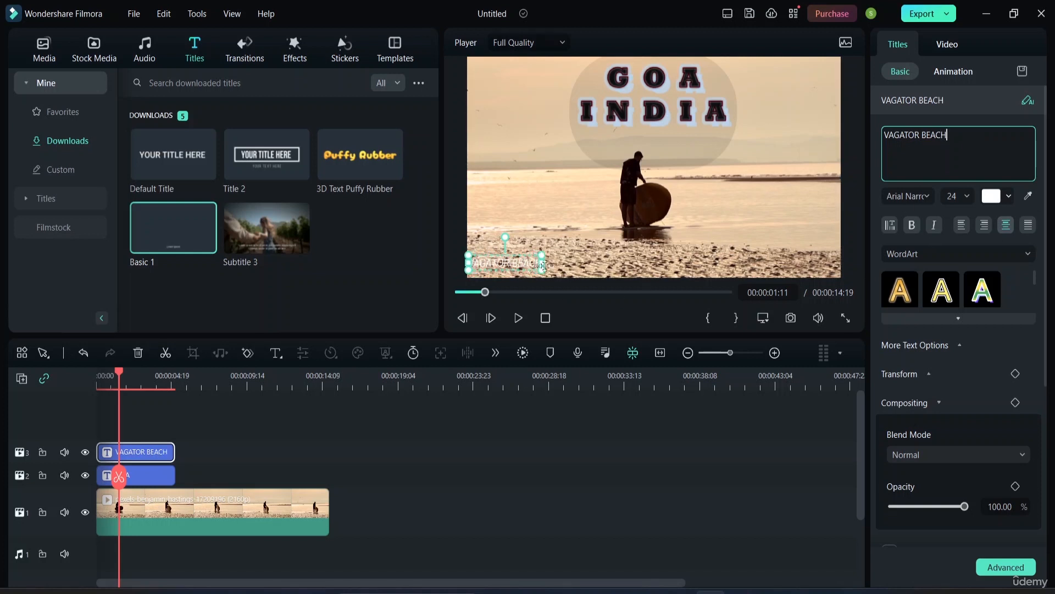
{"action": "left_click", "coordinate": [1008, 196]}
{"action": "left_click", "coordinate": [907, 290]}
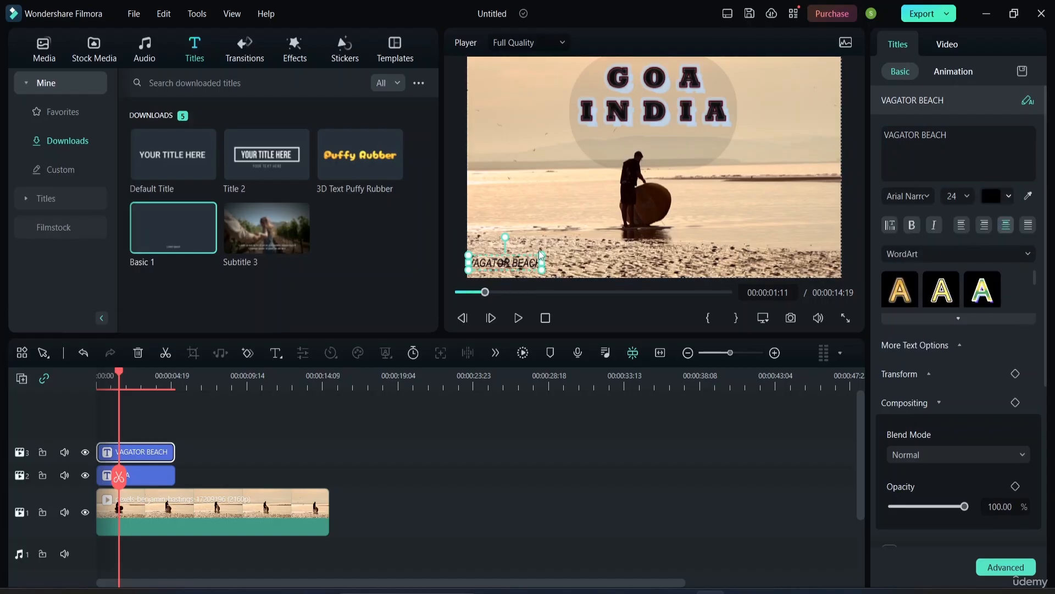
Step: Enlarge the VAGATOR BEACH title to font size 49 and apply the yellow style from the Preset text styles
{"action": "left_click_drag", "start_coordinate": [546, 253], "coordinate": [620, 242]}
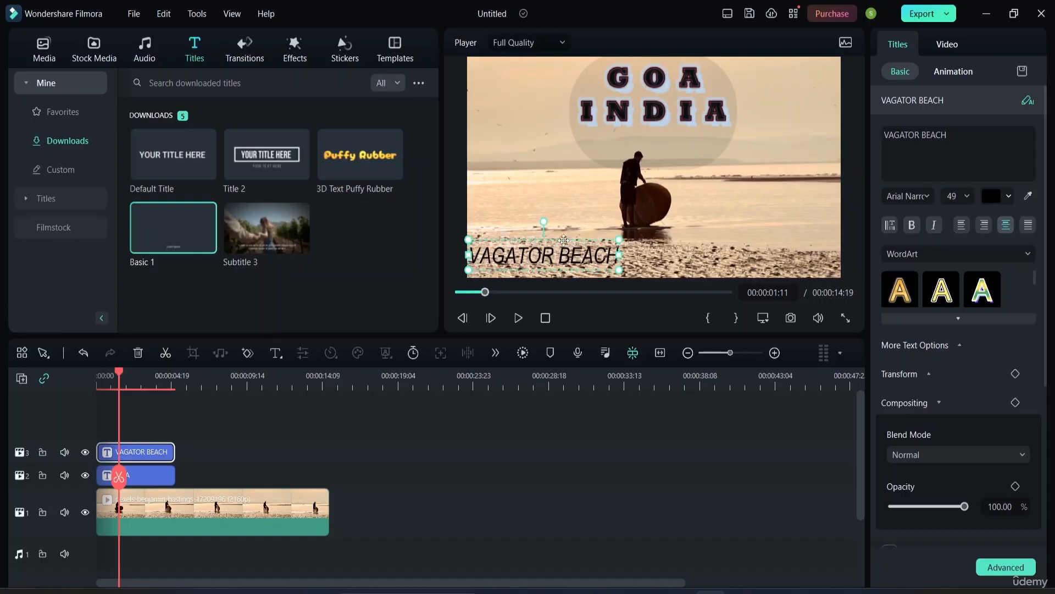
{"action": "left_click", "coordinate": [574, 219]}
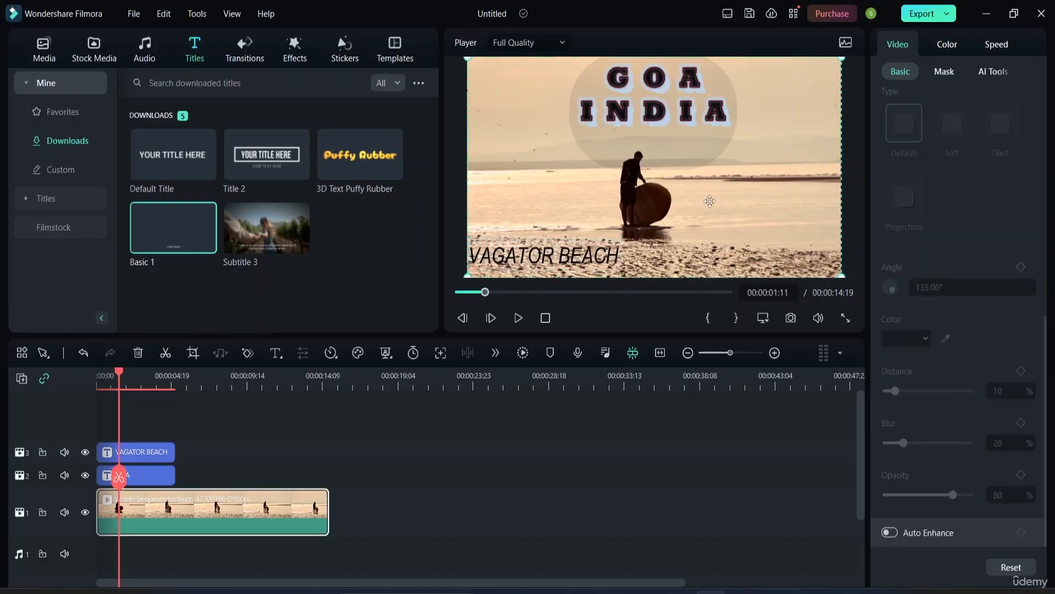
{"action": "left_click", "coordinate": [616, 257]}
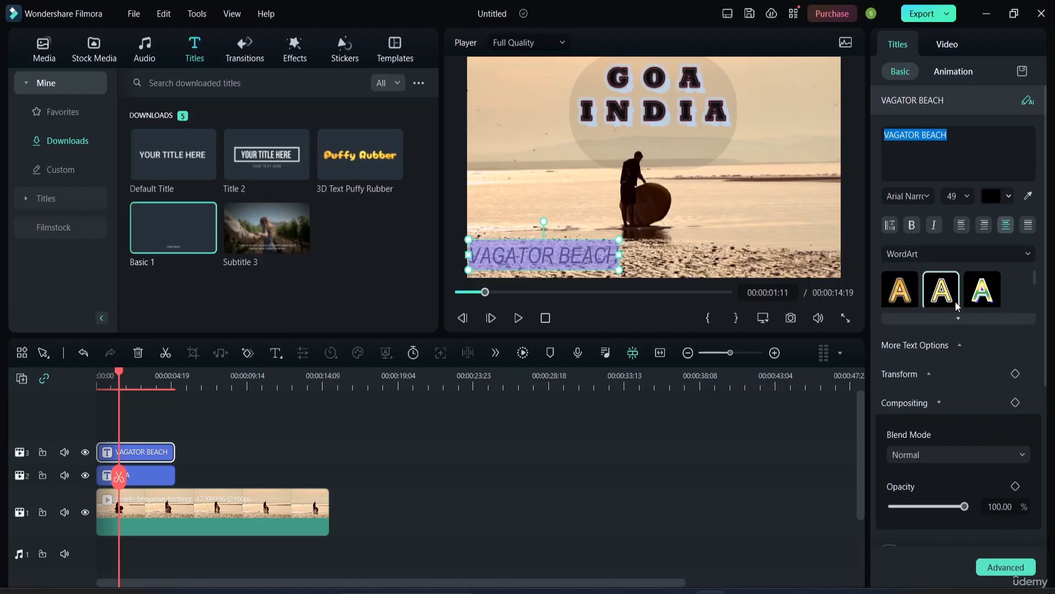
{"action": "left_click", "coordinate": [1028, 254]}
{"action": "left_click", "coordinate": [977, 282]}
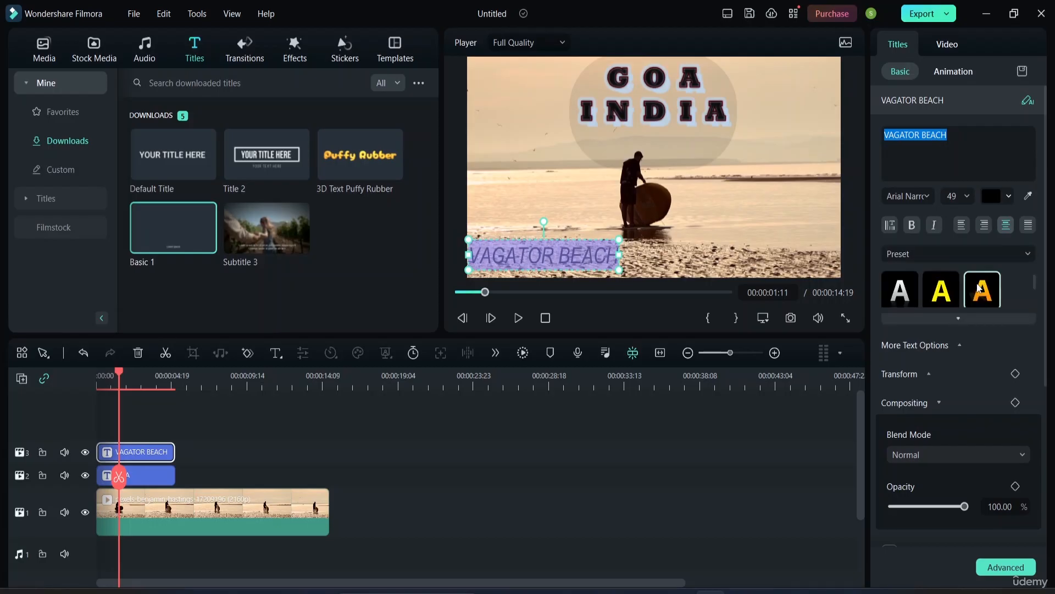
{"action": "left_click", "coordinate": [942, 297]}
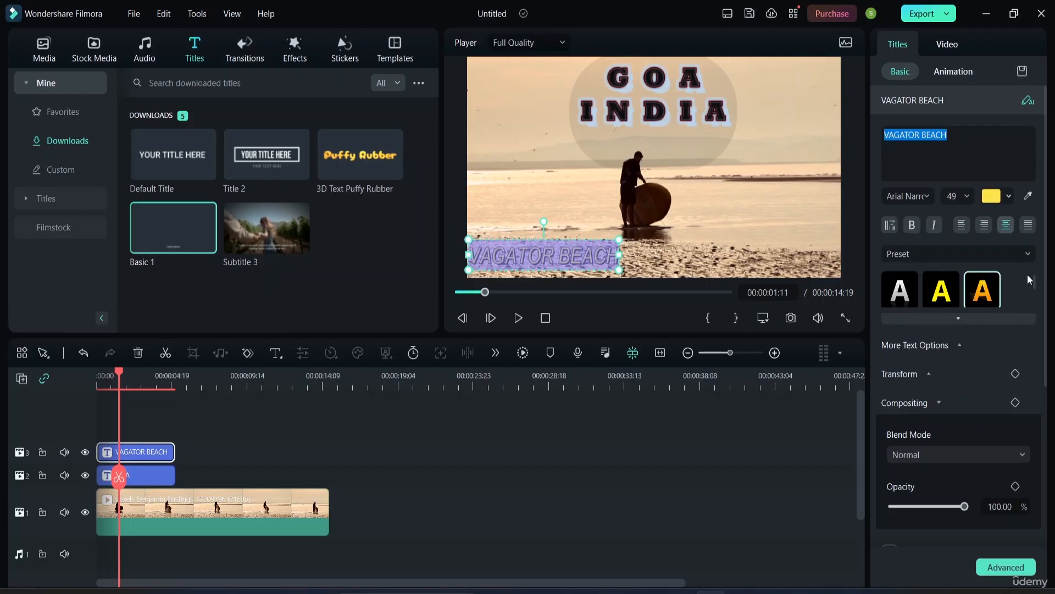
{"action": "left_click", "coordinate": [764, 213]}
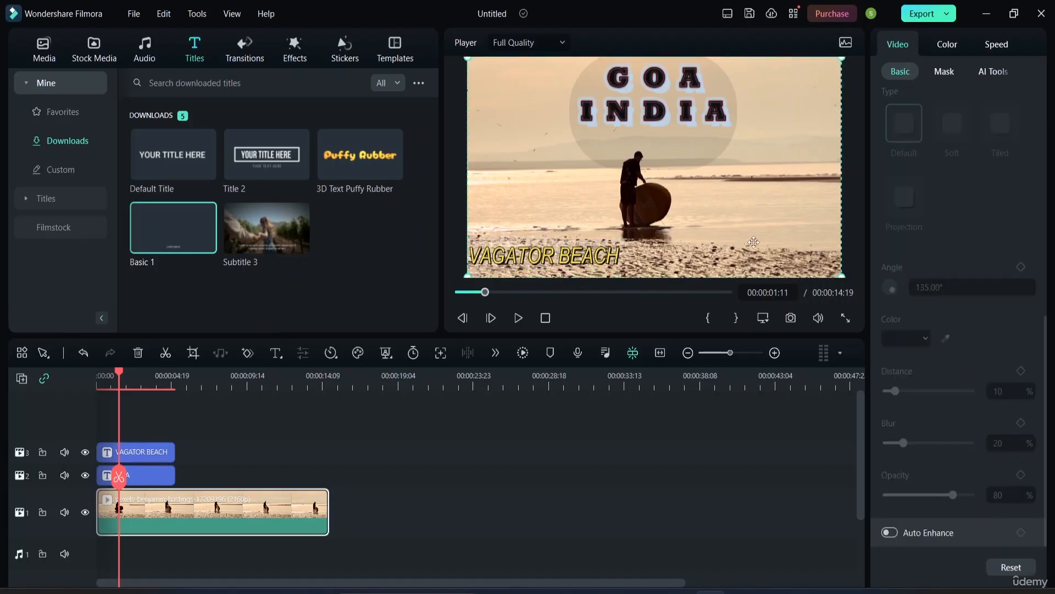
Step: Give the VAGATOR BEACH title the Typewriter Out animation and the first Typewriter In animation
{"action": "left_click", "coordinate": [620, 264]}
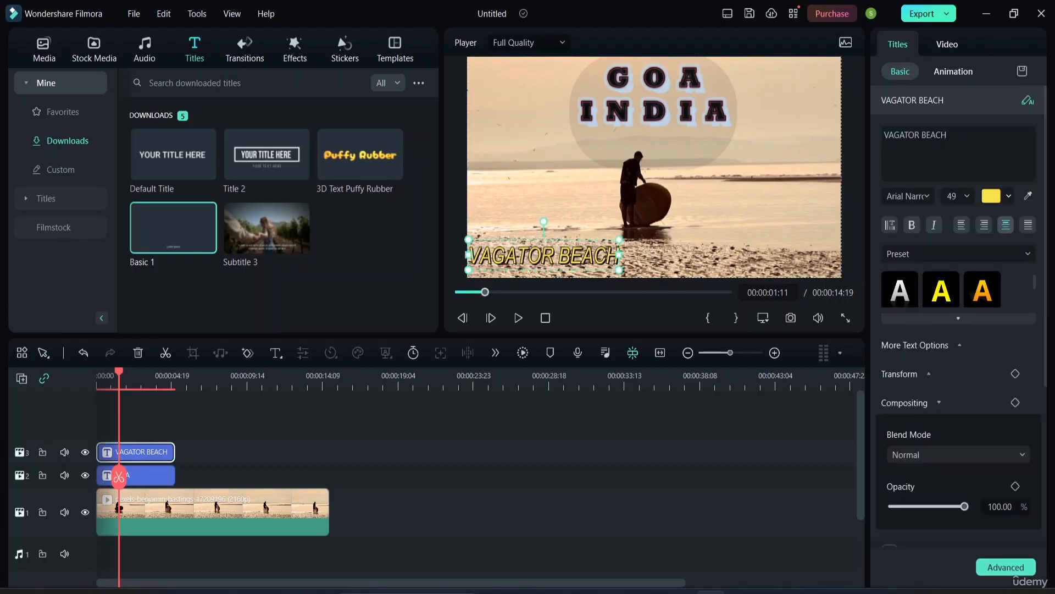
{"action": "left_click", "coordinate": [953, 71]}
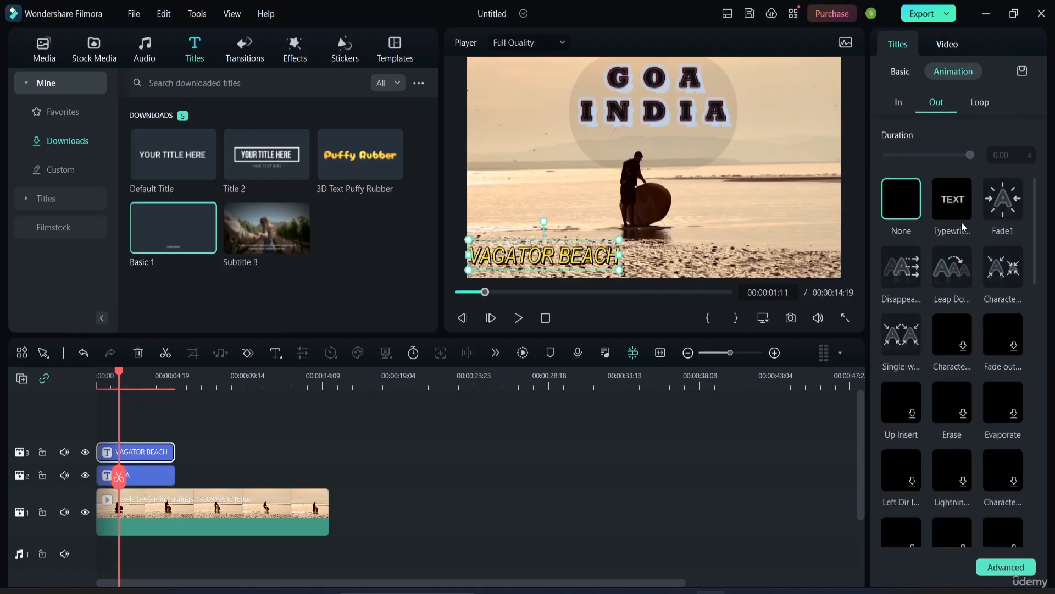
{"action": "left_click", "coordinate": [995, 205]}
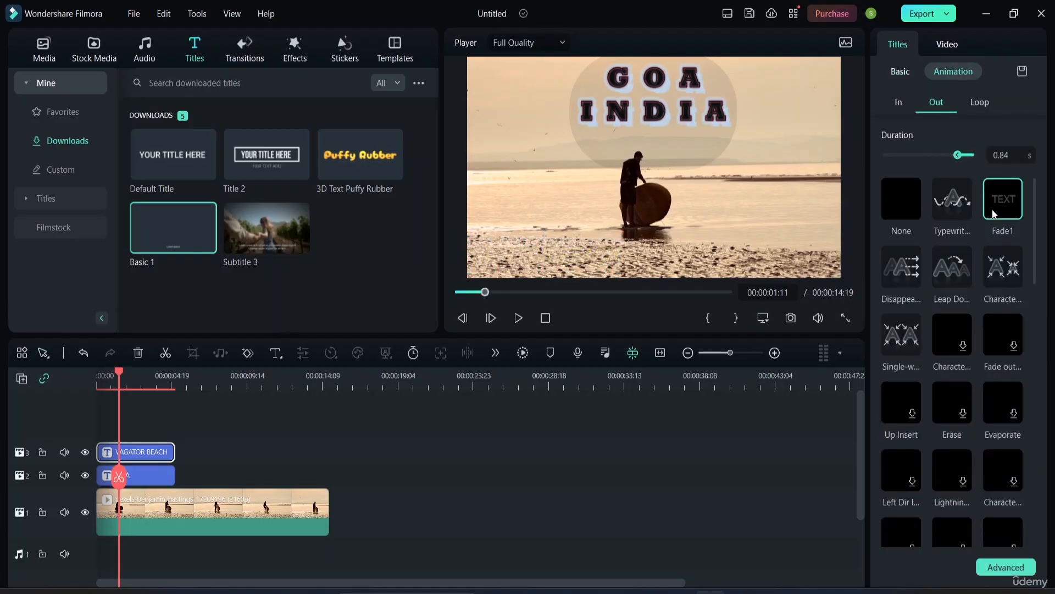
{"action": "left_click", "coordinate": [957, 208]}
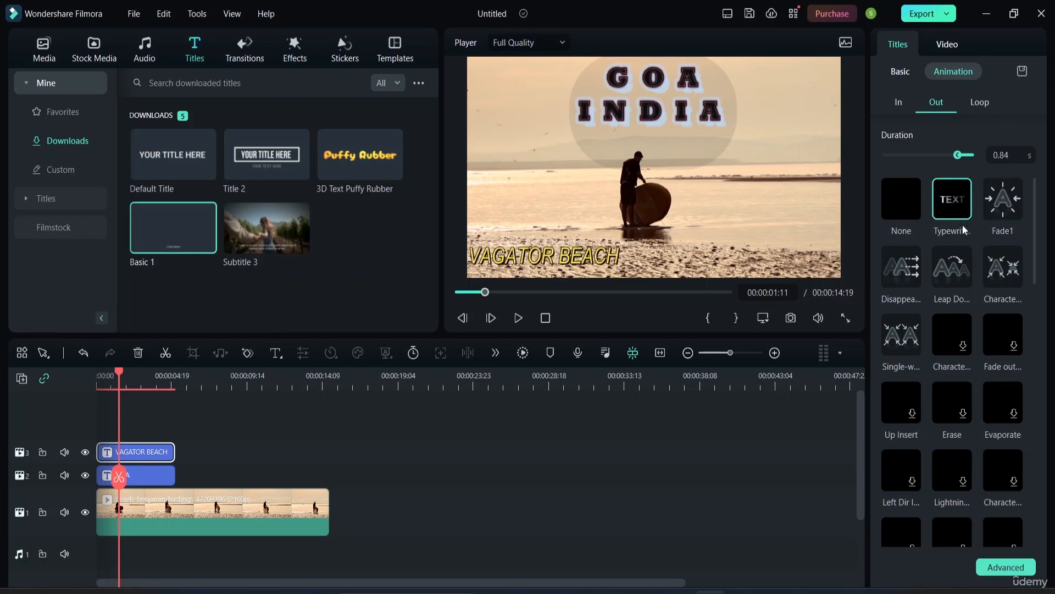
{"action": "left_click", "coordinate": [895, 102]}
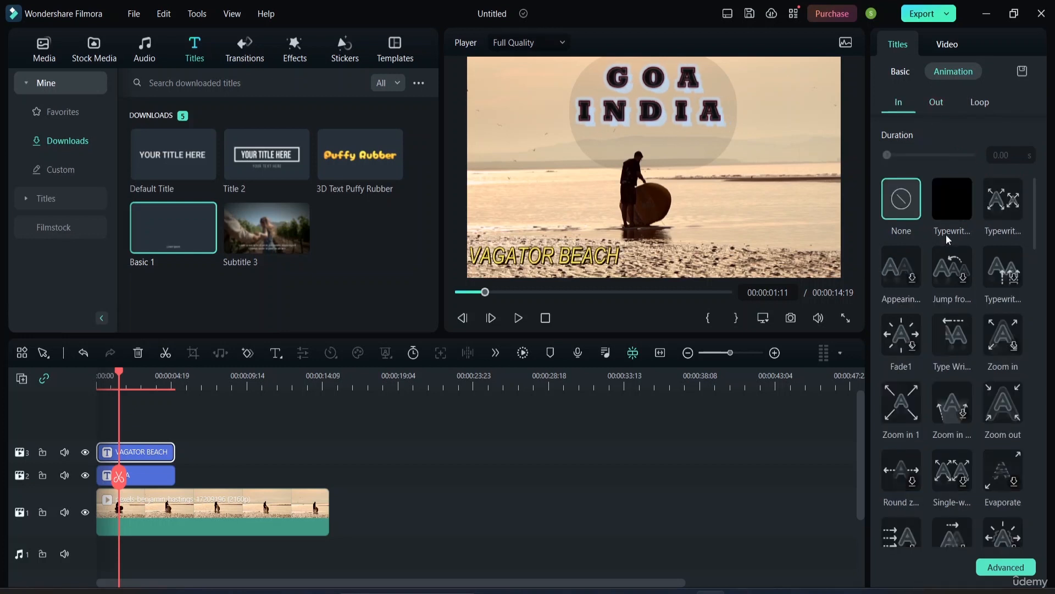
{"action": "left_click", "coordinate": [963, 204]}
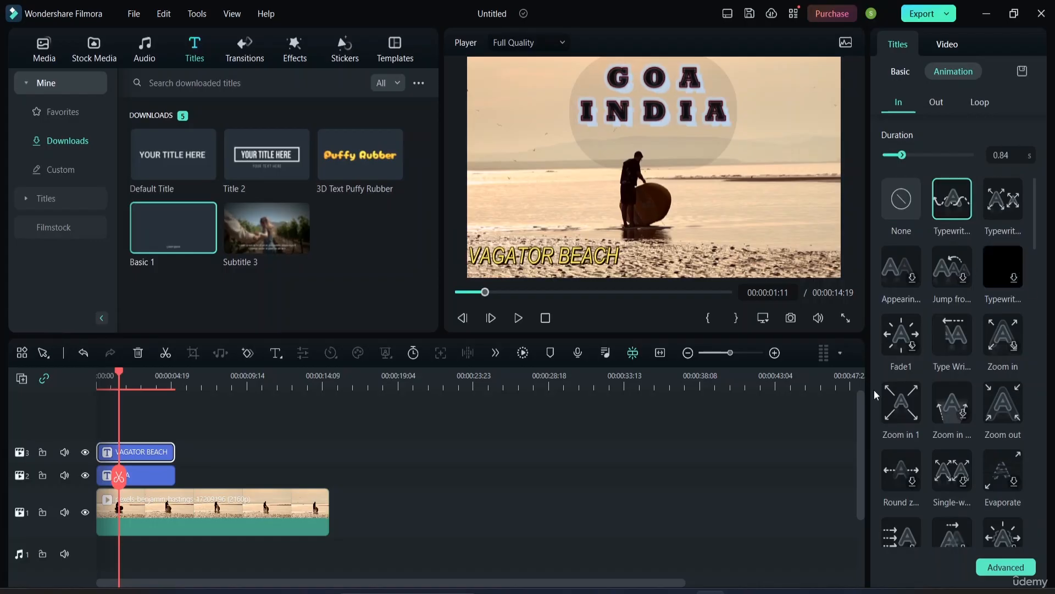
Step: Play the timeline from the start to preview both animated titles, stopping after they end
{"action": "left_click", "coordinate": [711, 496]}
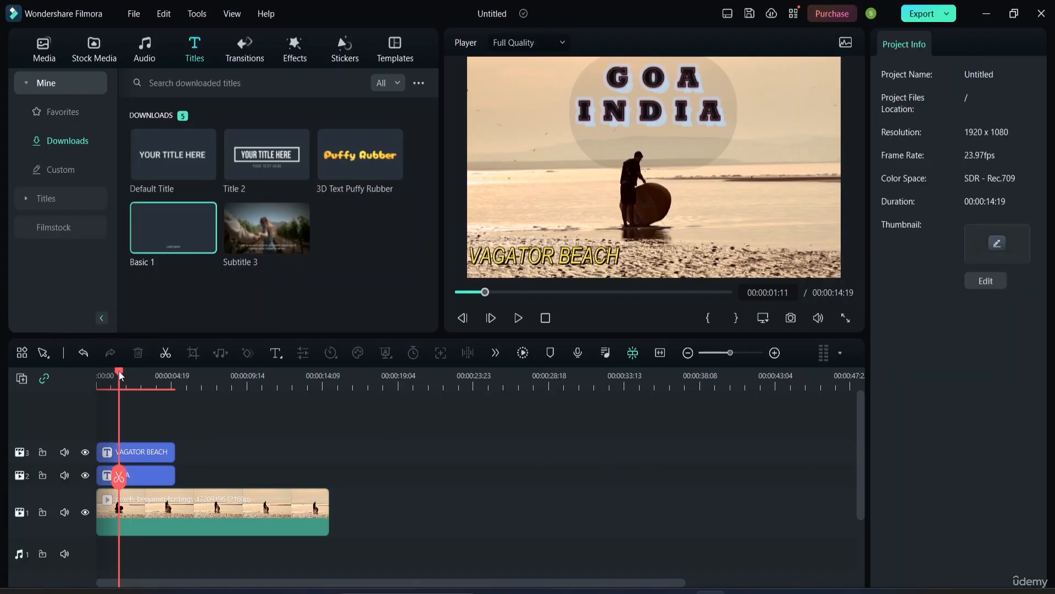
{"action": "left_click_drag", "start_coordinate": [119, 371], "coordinate": [41, 357]}
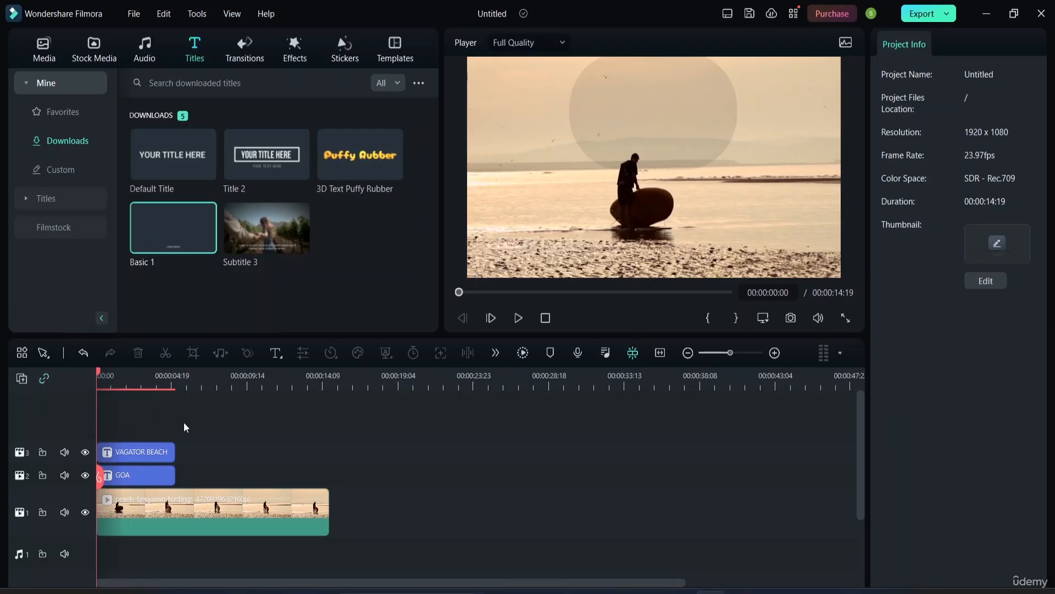
{"action": "key", "text": "space"}
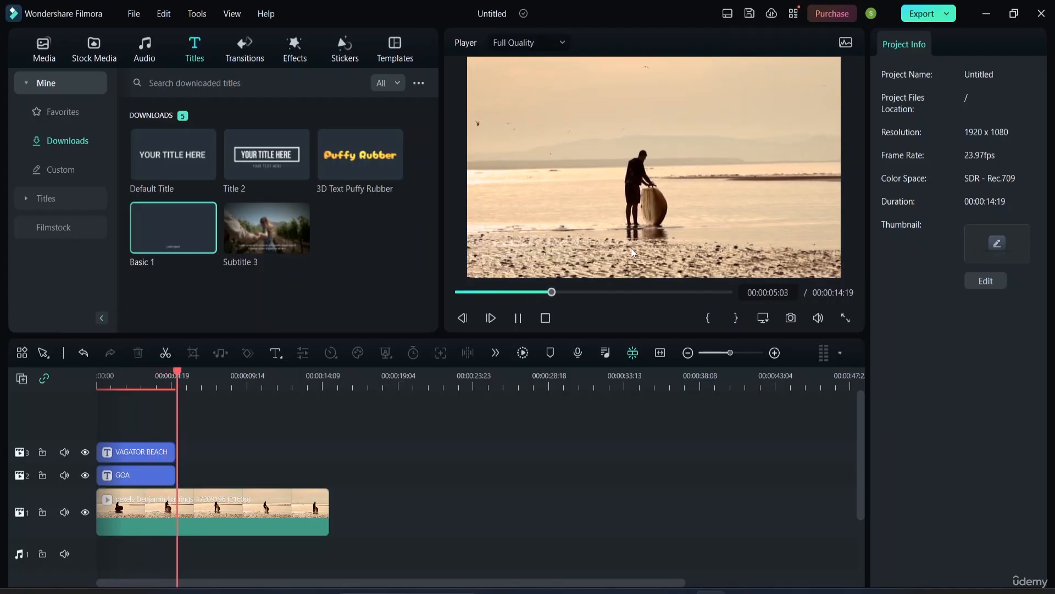
{"action": "key", "text": "space"}
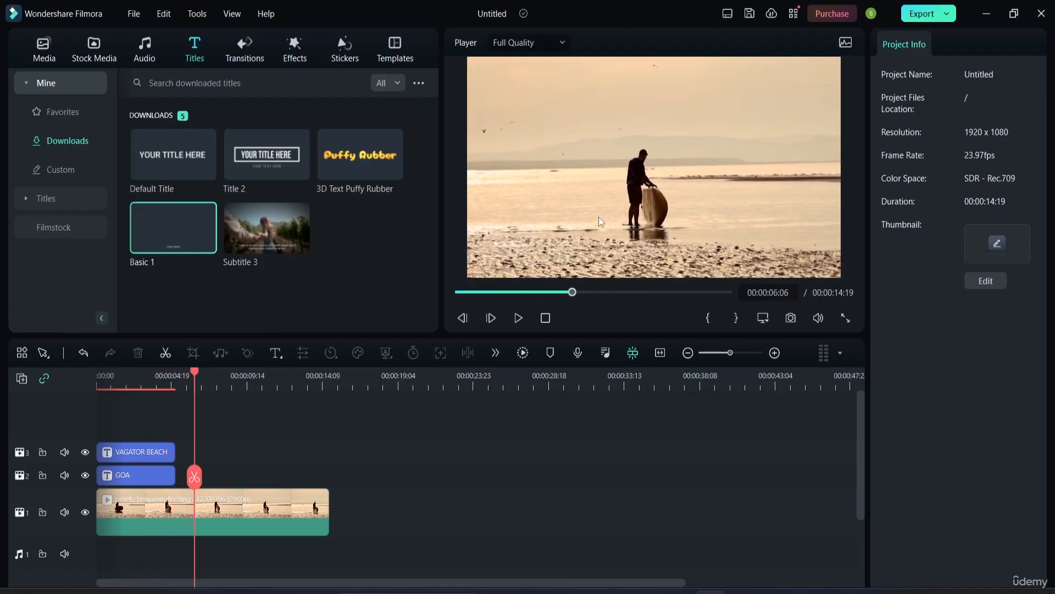